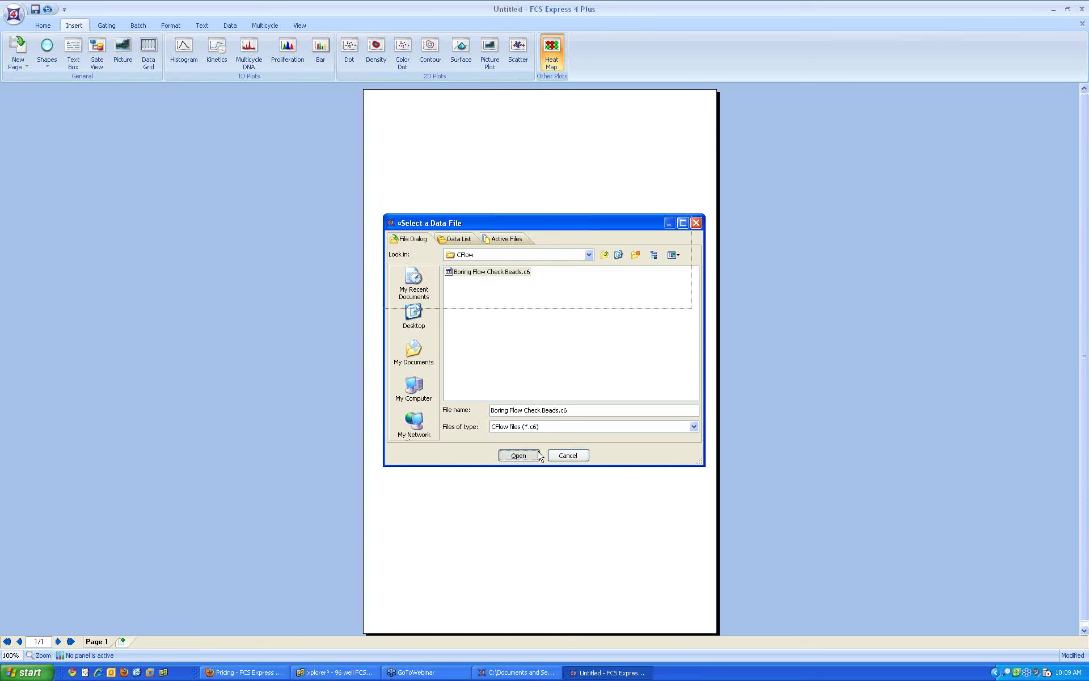
Step: Load the Flow Check Beads file into an FSC-A heat map at the top, shrunk slightly
{"action": "left_click", "coordinate": [537, 455]}
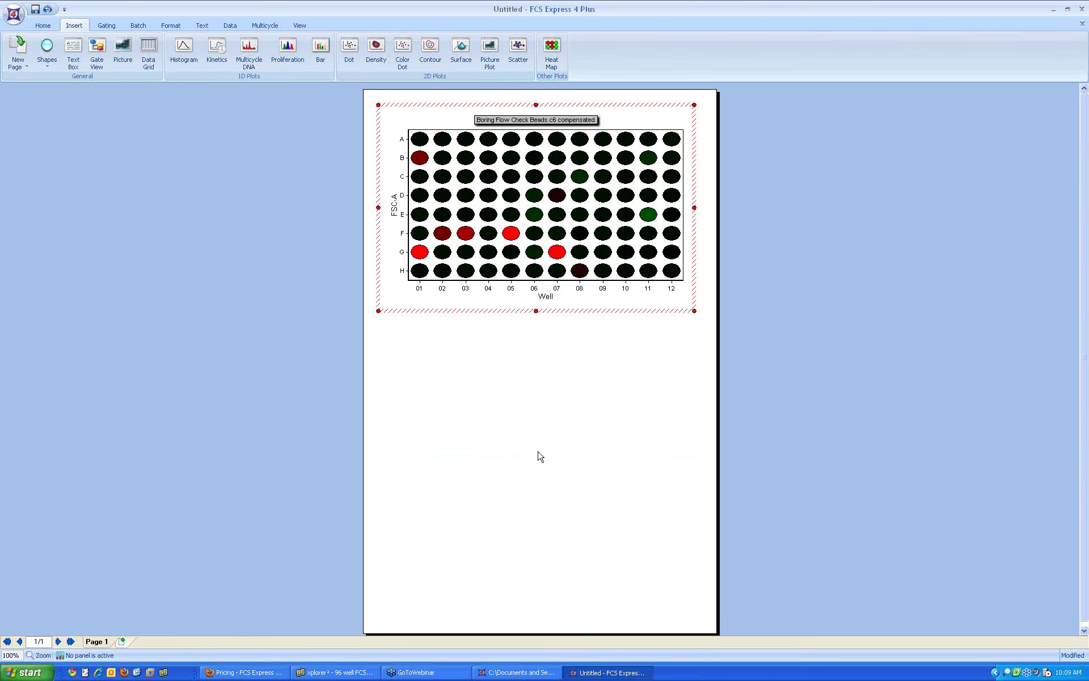
{"action": "mouse_move", "coordinate": [694, 310]}
{"action": "left_mouse_down"}
{"action": "mouse_move", "coordinate": [535, 218]}
{"action": "mouse_move", "coordinate": [594, 262]}
{"action": "mouse_move", "coordinate": [680, 298]}
{"action": "left_mouse_up"}
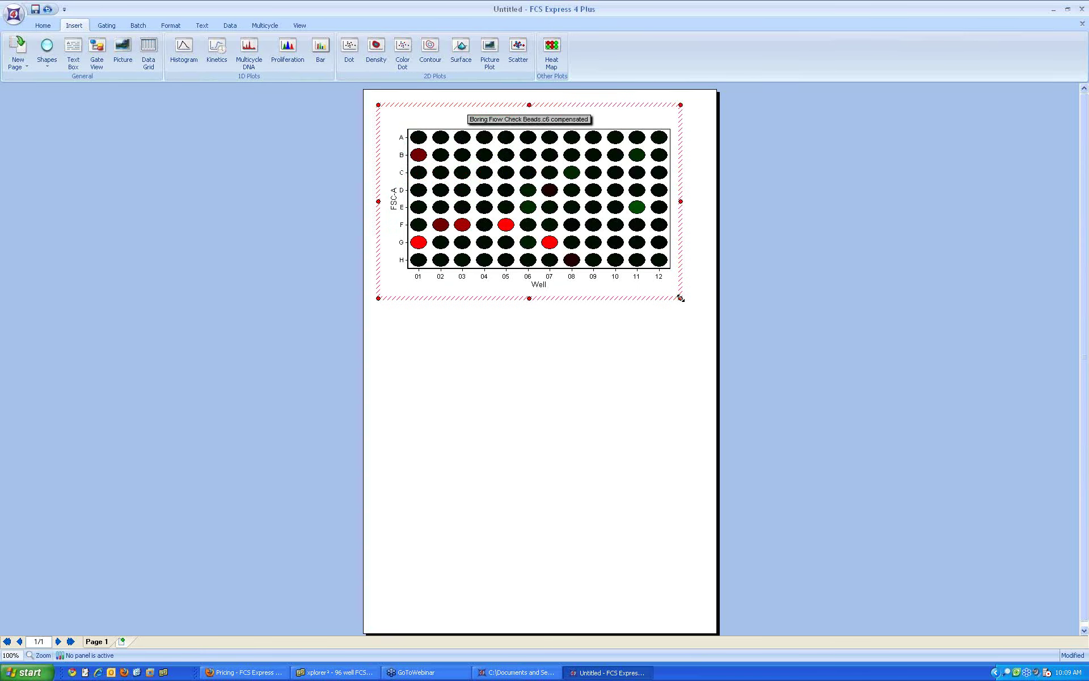
{"action": "right_click", "coordinate": [519, 203]}
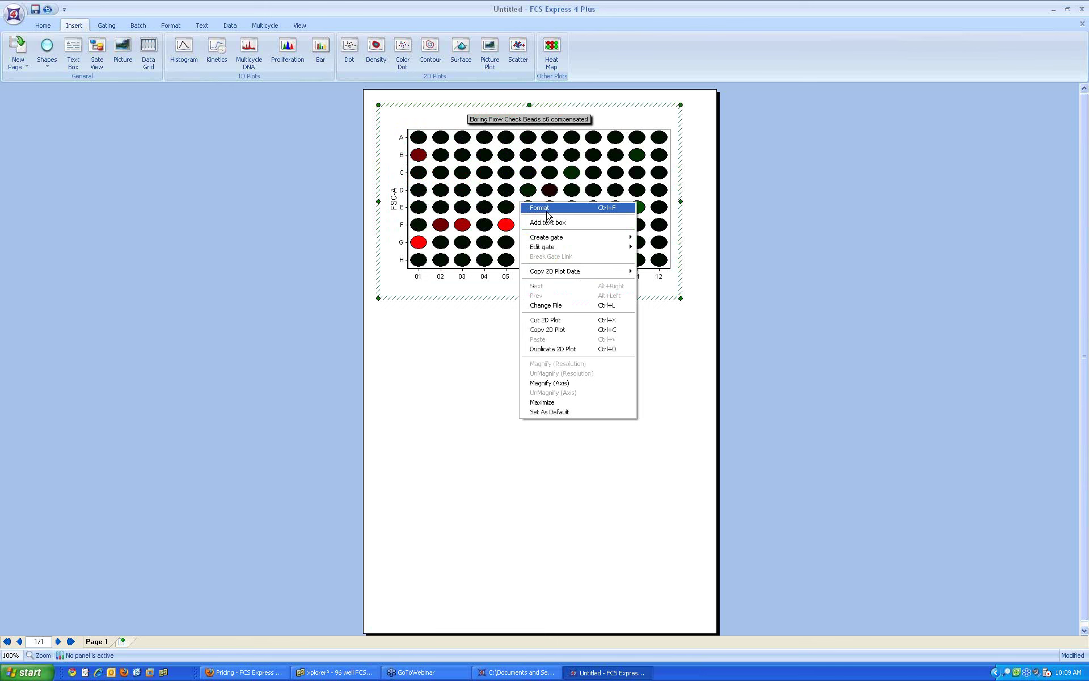
{"action": "left_click", "coordinate": [480, 344]}
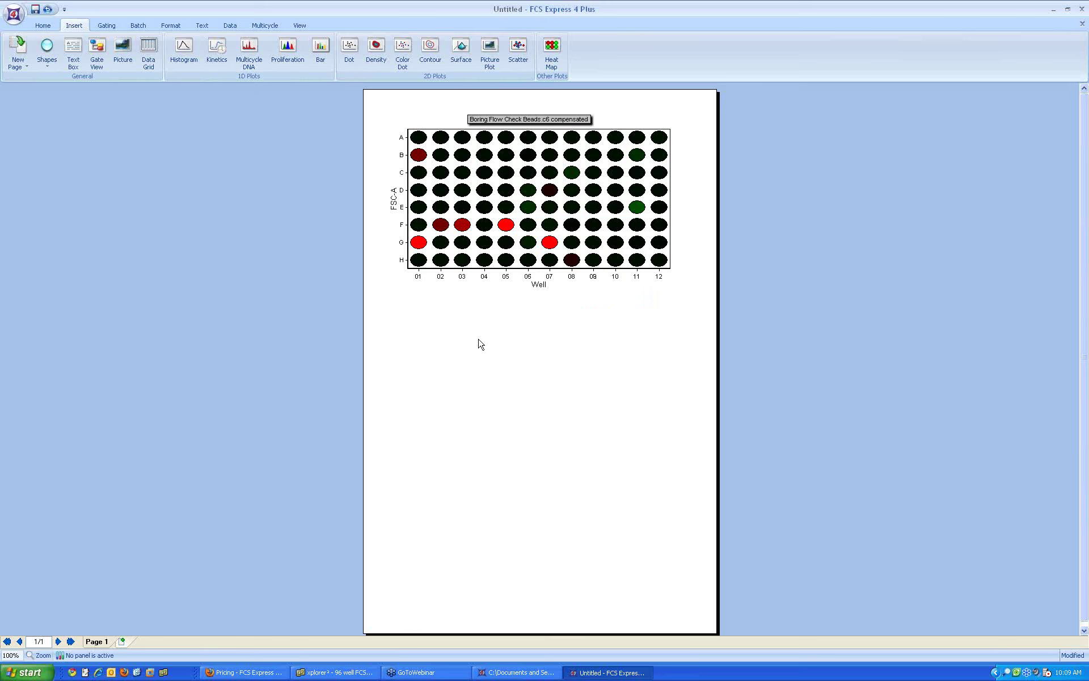
Step: Draw a second bead heat map below the first and set its parameter to FL1-A
{"action": "left_click", "coordinate": [551, 51]}
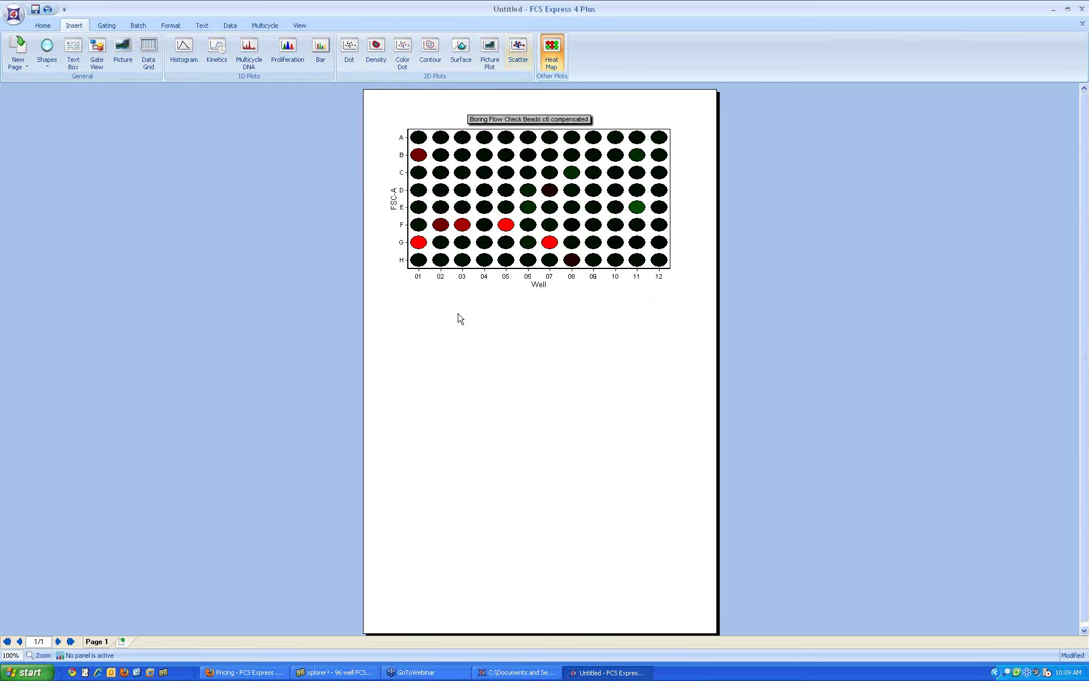
{"action": "left_click_drag", "start_coordinate": [388, 321], "coordinate": [691, 514]}
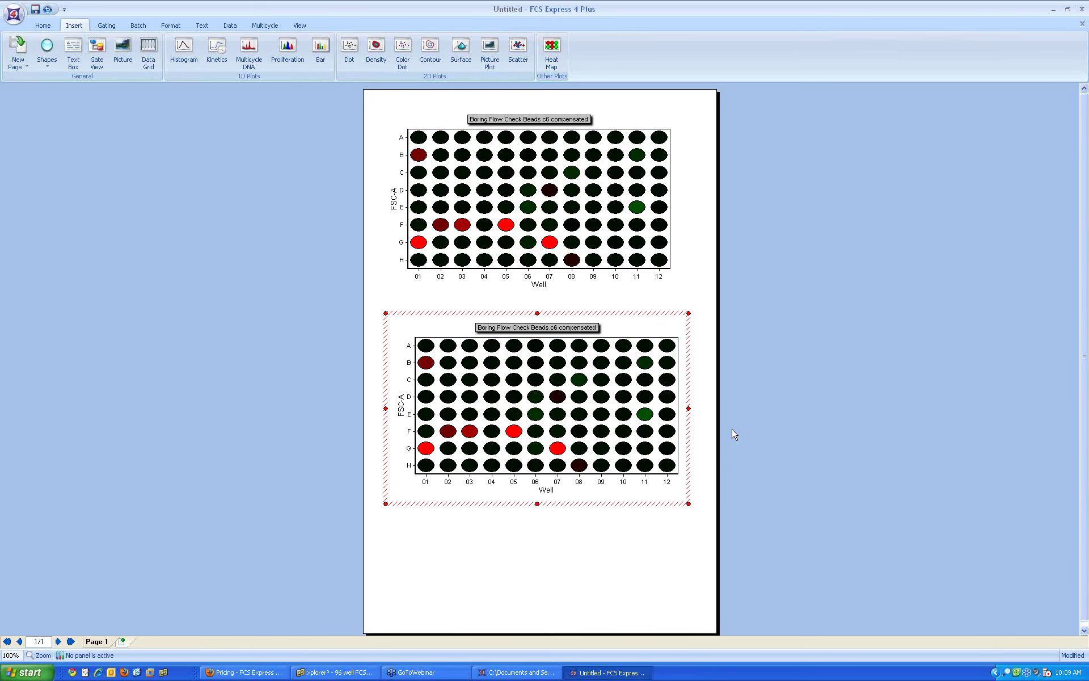
{"action": "left_click", "coordinate": [401, 404]}
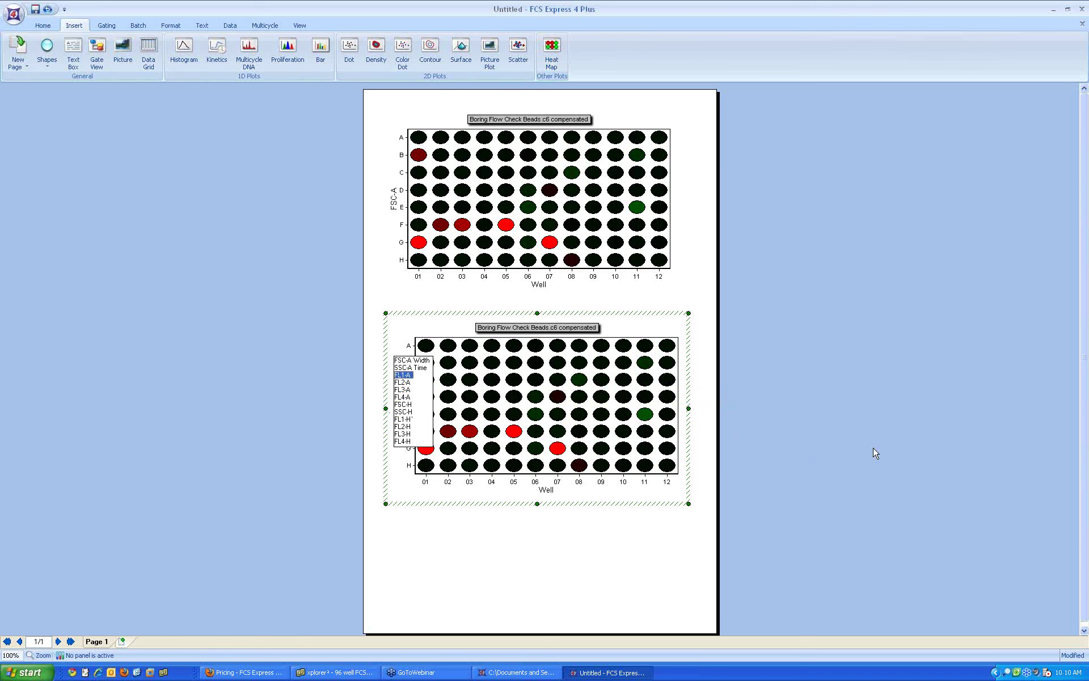
{"action": "key", "text": "Return"}
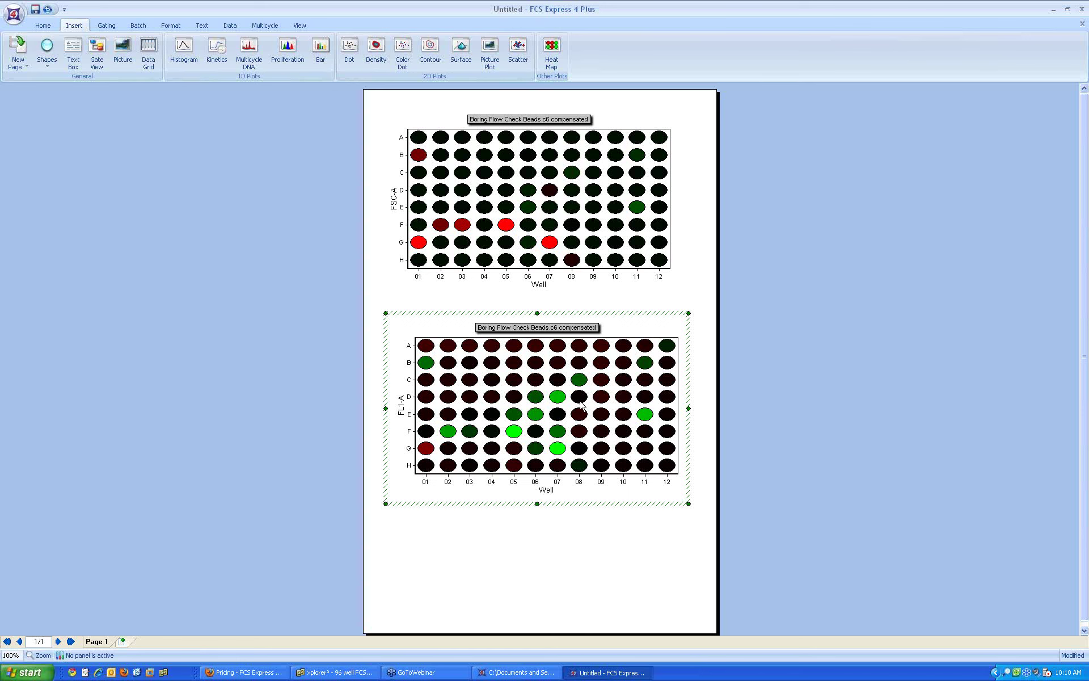
{"action": "left_click", "coordinate": [86, 215]}
{"action": "left_click", "coordinate": [14, 18]}
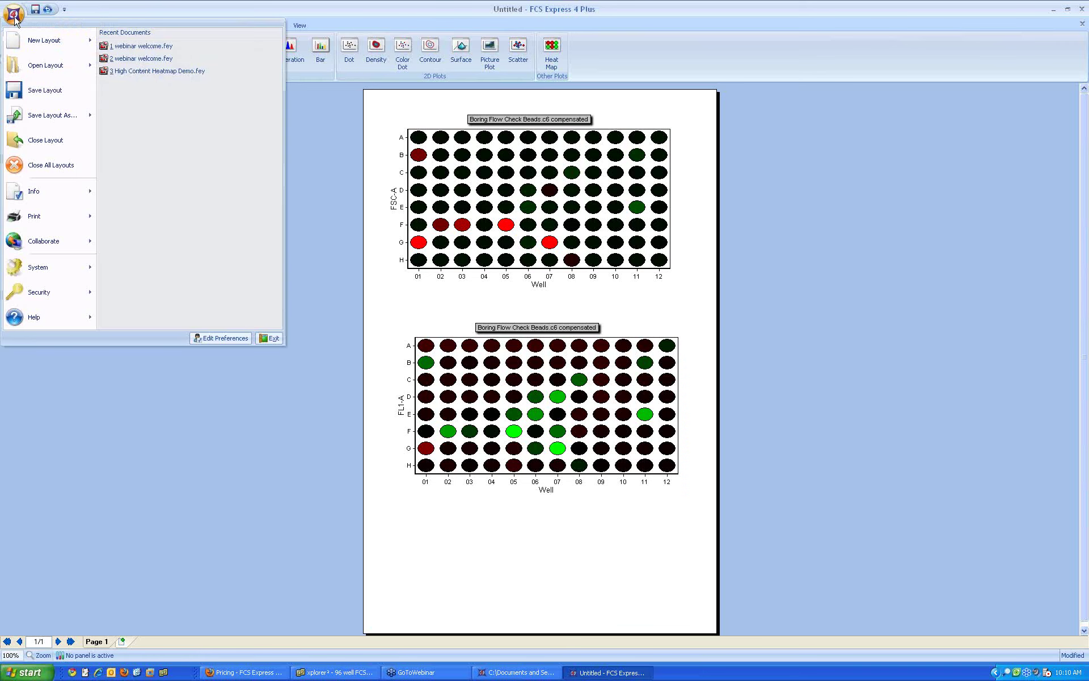
Step: Save the layout as PowerPoint presentation test.ppt in c:\temp, opening it after saving
{"action": "mouse_move", "coordinate": [51, 118]}
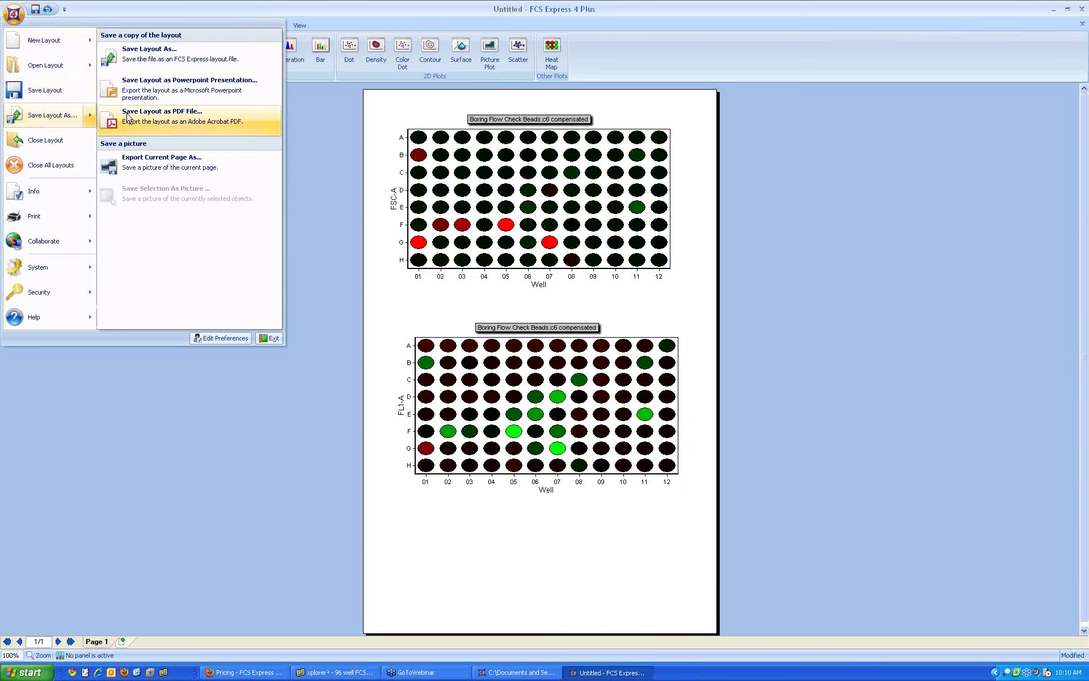
{"action": "left_click", "coordinate": [134, 88]}
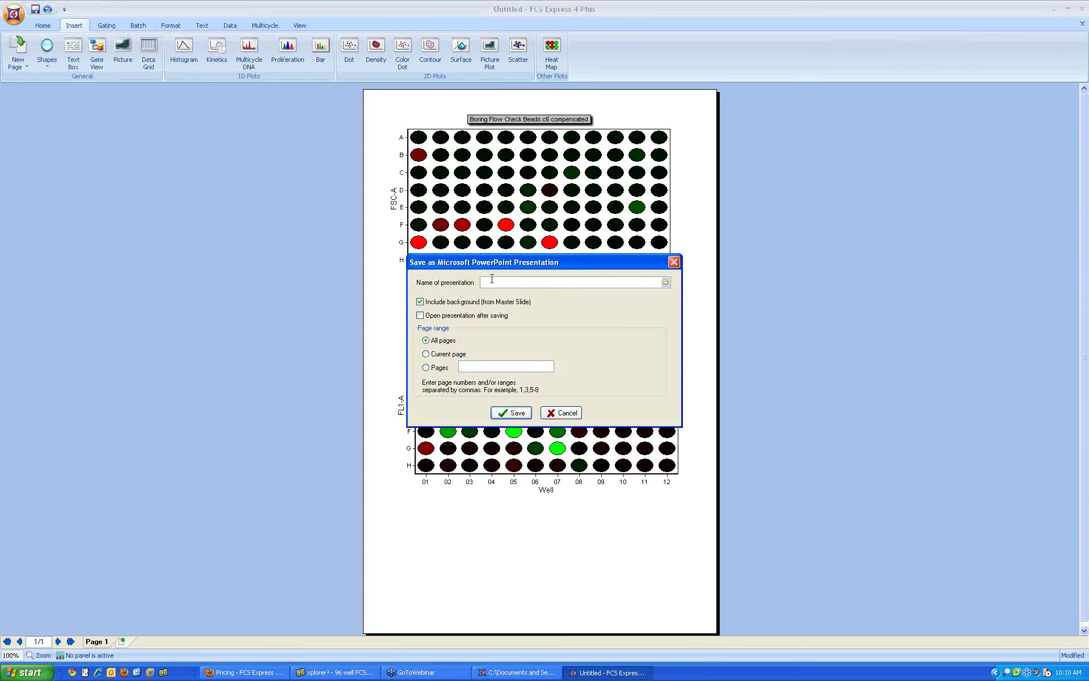
{"action": "type", "text": "c:\temp\test"}
{"action": "left_click", "coordinate": [438, 316]}
{"action": "left_click", "coordinate": [501, 417]}
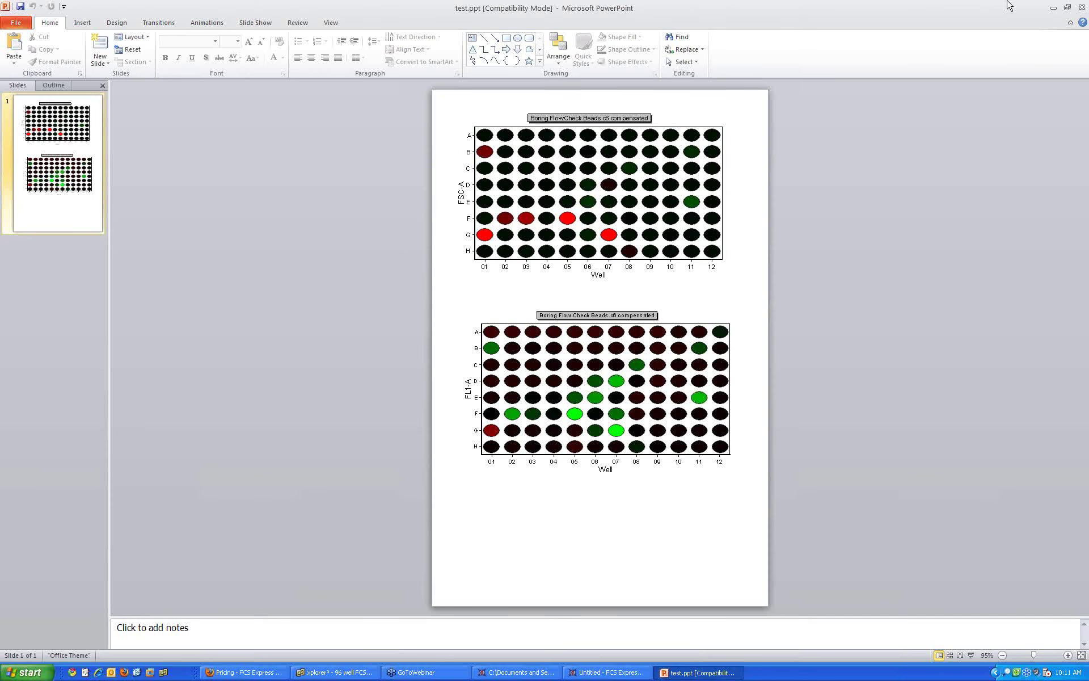
Step: Minimize PowerPoint to return to the FCS Express heat-map page
{"action": "left_click", "coordinate": [1054, 9]}
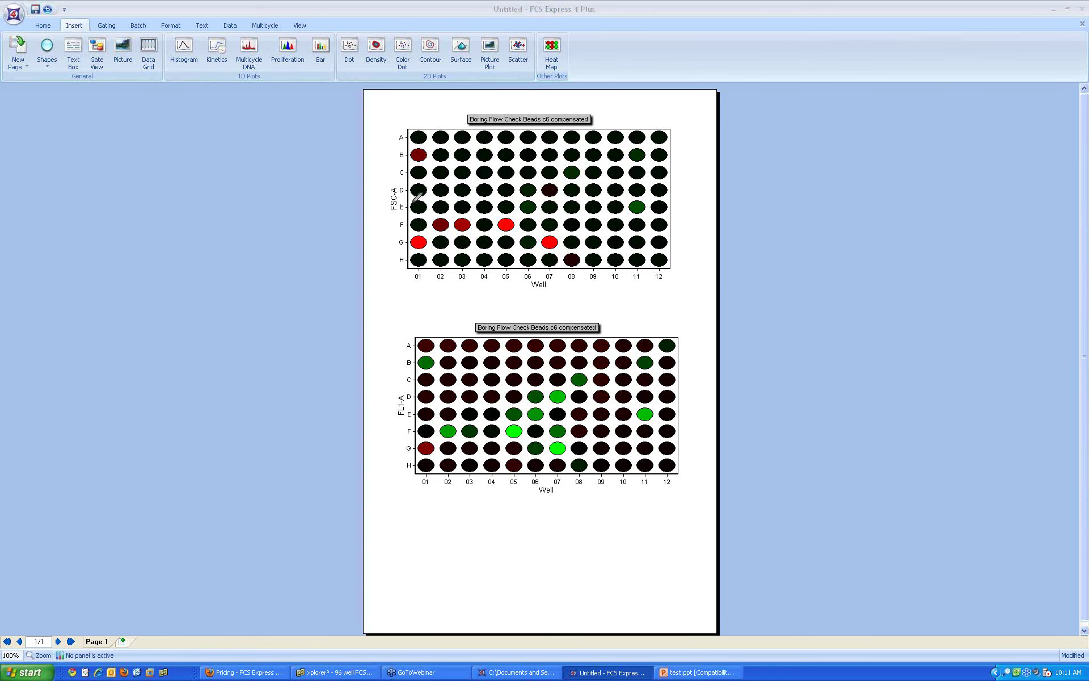
Step: Change the top heat map's Y-axis parameter from FSC-A to FSC-H
{"action": "mouse_move", "coordinate": [407, 190]}
{"action": "left_mouse_down"}
{"action": "mouse_move", "coordinate": [380, 209]}
{"action": "mouse_move", "coordinate": [408, 184]}
{"action": "left_mouse_up"}
{"action": "mouse_move", "coordinate": [416, 396]}
{"action": "left_mouse_down"}
{"action": "mouse_move", "coordinate": [386, 412]}
{"action": "mouse_move", "coordinate": [412, 421]}
{"action": "mouse_move", "coordinate": [414, 396]}
{"action": "left_mouse_up"}
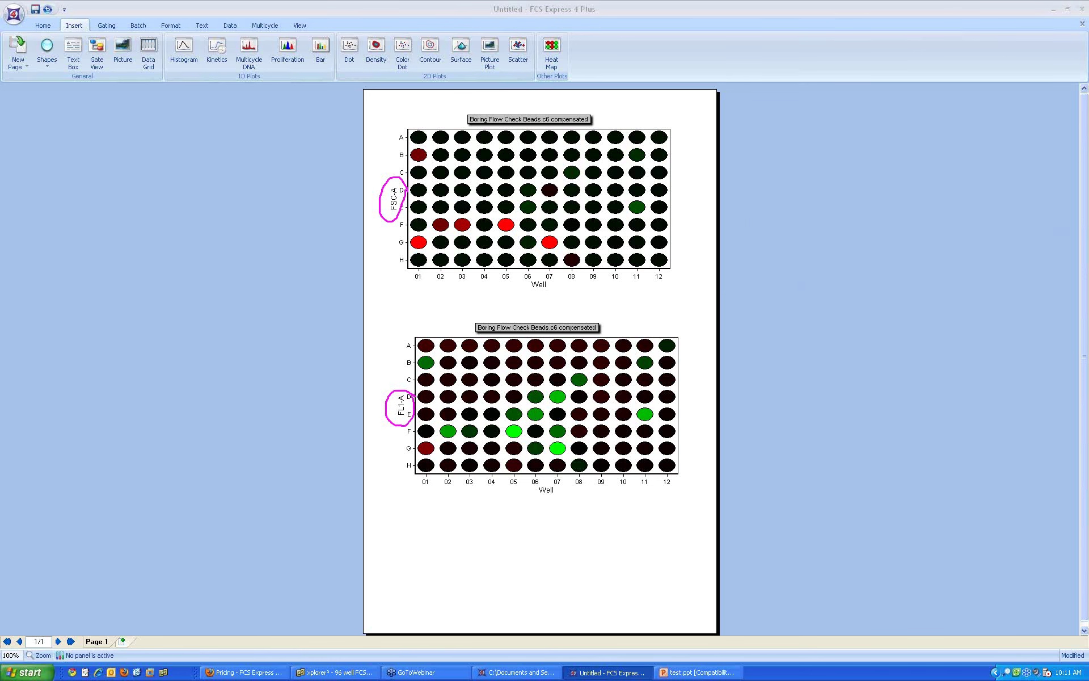
{"action": "left_click", "coordinate": [393, 207]}
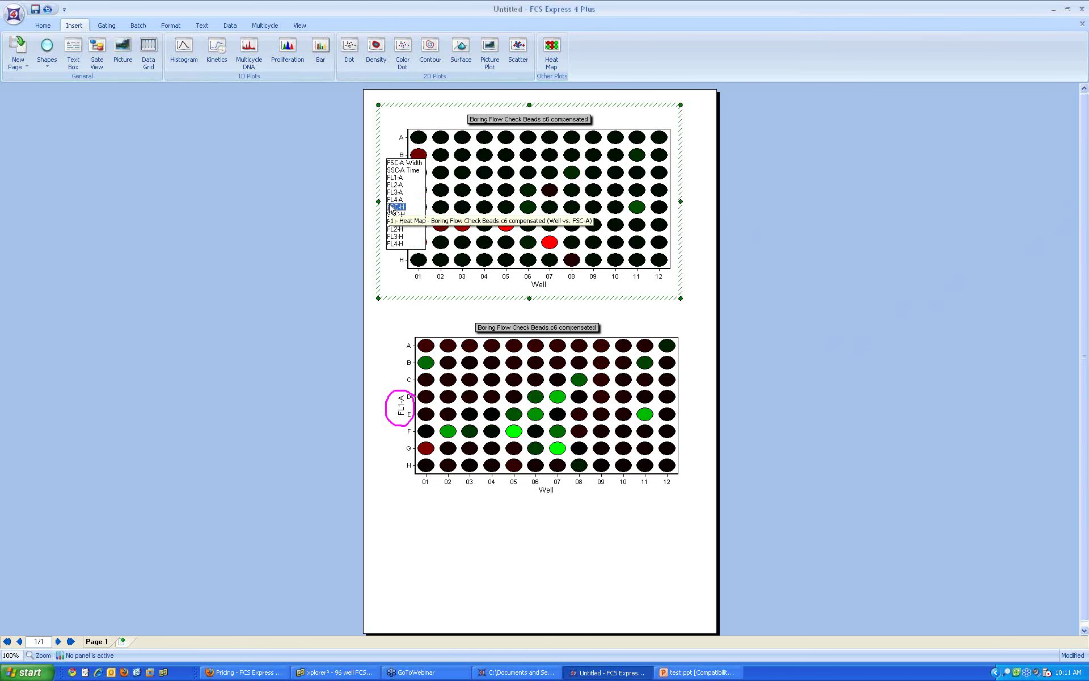
{"action": "left_click", "coordinate": [306, 197]}
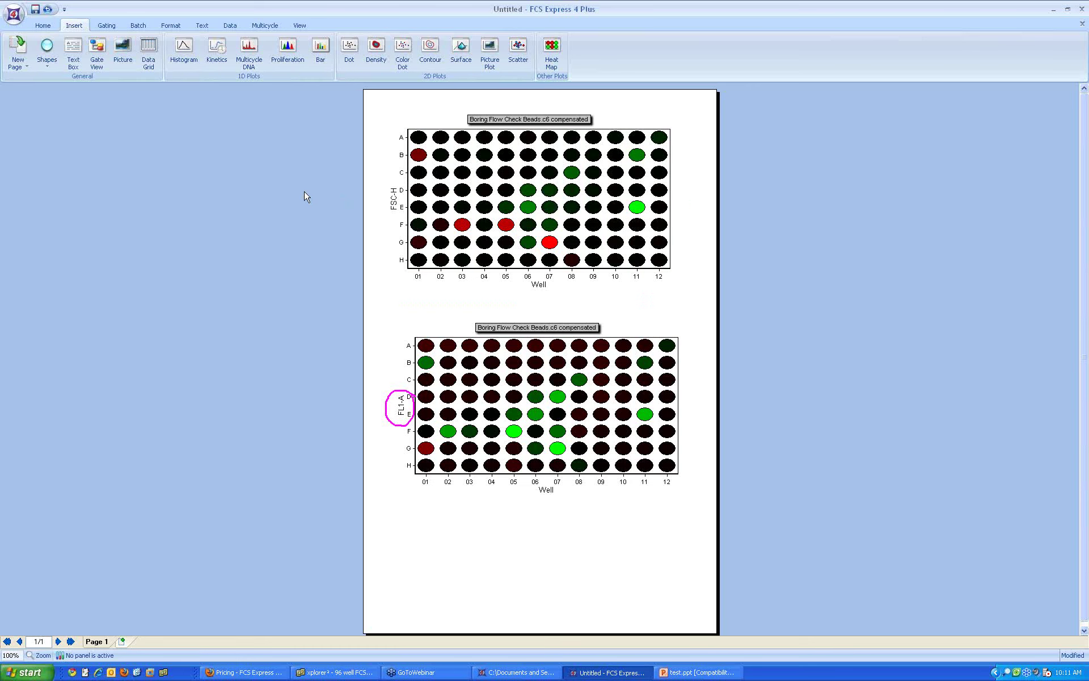
{"action": "right_click", "coordinate": [485, 204]}
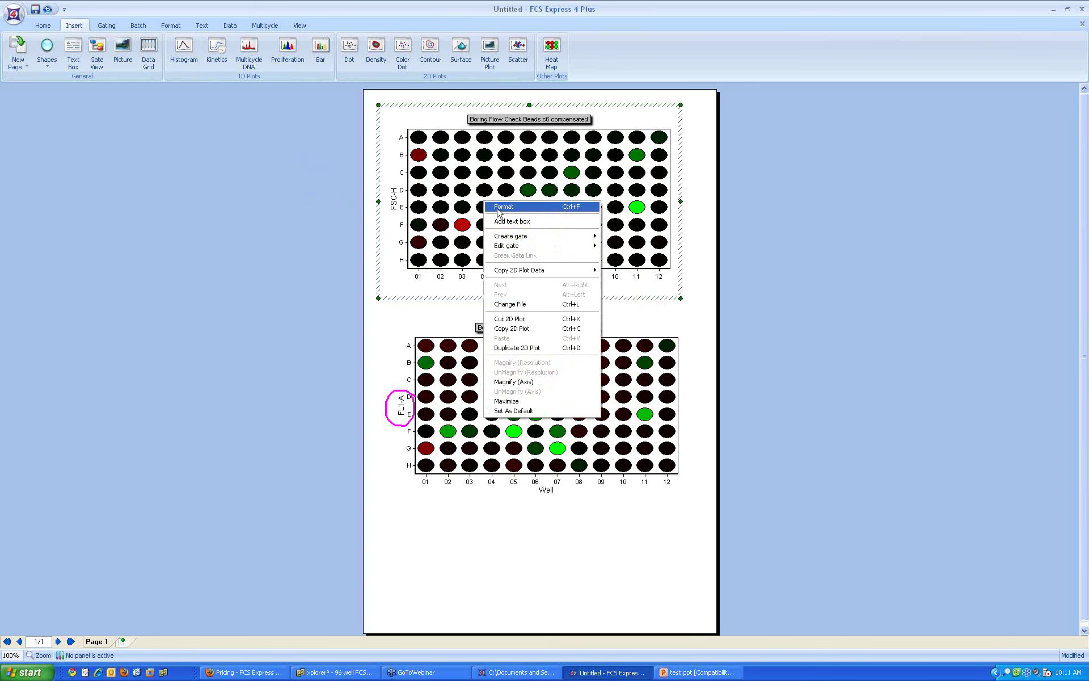
Step: Open the top heat map's Format dialog at Overlays, showing statistic parameter FSC-H
{"action": "left_click", "coordinate": [499, 207]}
{"action": "left_click_drag", "start_coordinate": [502, 173], "coordinate": [507, 307]}
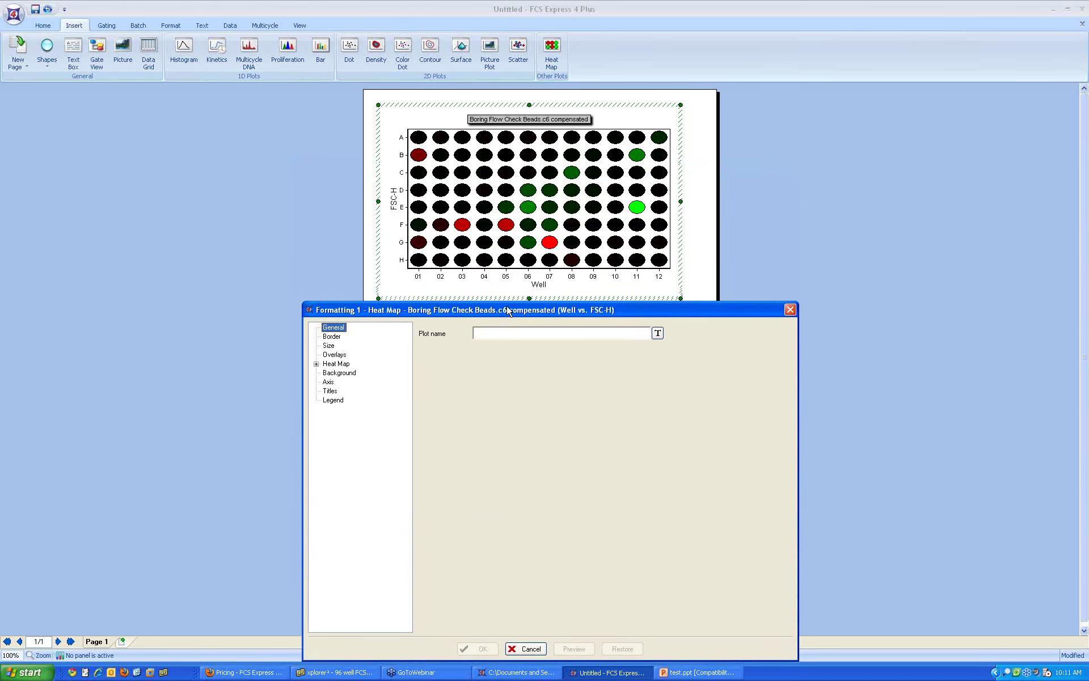
{"action": "left_click", "coordinate": [334, 355]}
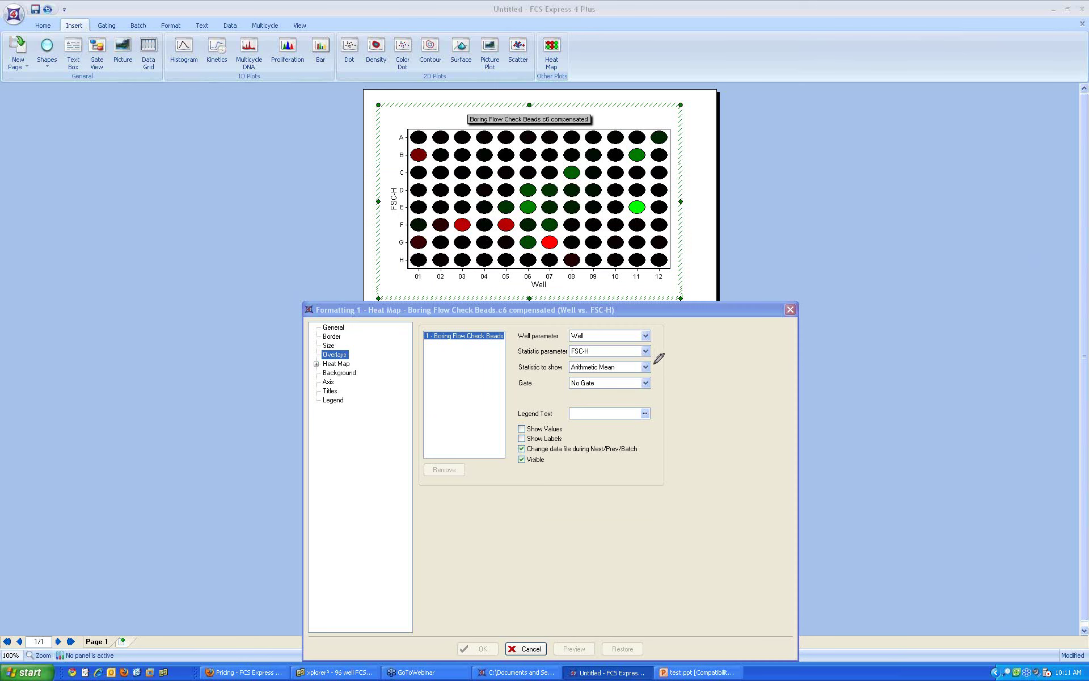
{"action": "mouse_move", "coordinate": [653, 358]}
{"action": "left_mouse_down"}
{"action": "mouse_move", "coordinate": [516, 371]}
{"action": "mouse_move", "coordinate": [660, 370]}
{"action": "mouse_move", "coordinate": [657, 354]}
{"action": "left_mouse_up"}
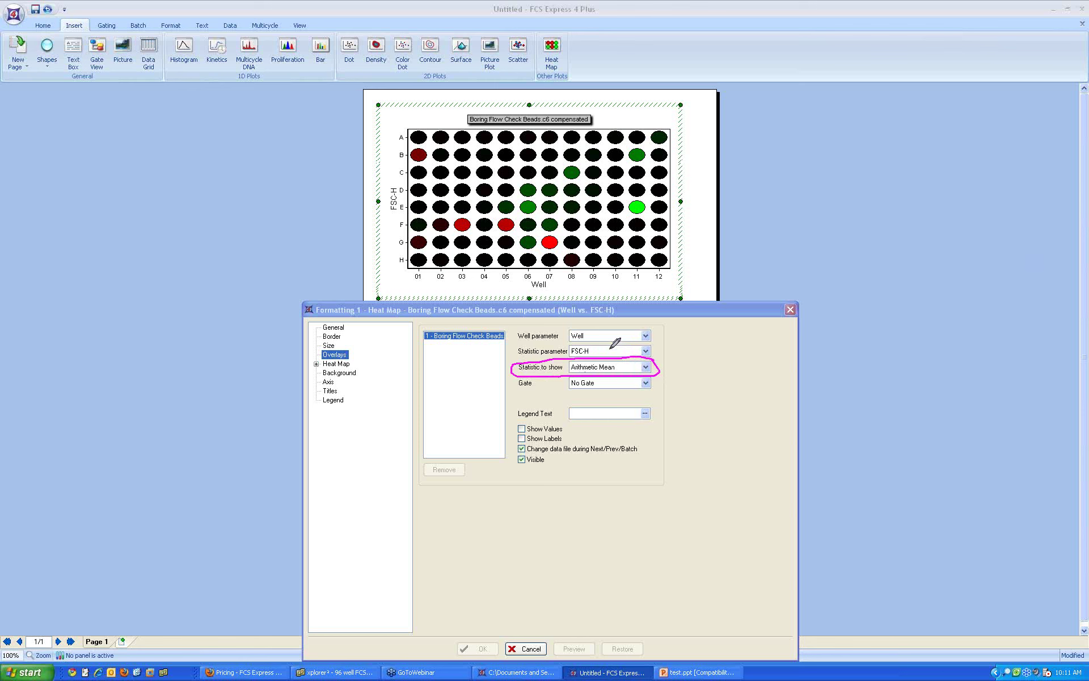
{"action": "mouse_move", "coordinate": [590, 342]}
{"action": "left_mouse_down"}
{"action": "mouse_move", "coordinate": [568, 348]}
{"action": "mouse_move", "coordinate": [590, 358]}
{"action": "mouse_move", "coordinate": [591, 343]}
{"action": "left_mouse_up"}
{"action": "mouse_move", "coordinate": [422, 142]}
{"action": "left_mouse_down"}
{"action": "mouse_move", "coordinate": [406, 167]}
{"action": "mouse_move", "coordinate": [430, 146]}
{"action": "left_mouse_up"}
{"action": "mouse_move", "coordinate": [461, 217]}
{"action": "left_mouse_down"}
{"action": "mouse_move", "coordinate": [454, 235]}
{"action": "mouse_move", "coordinate": [472, 224]}
{"action": "left_mouse_up"}
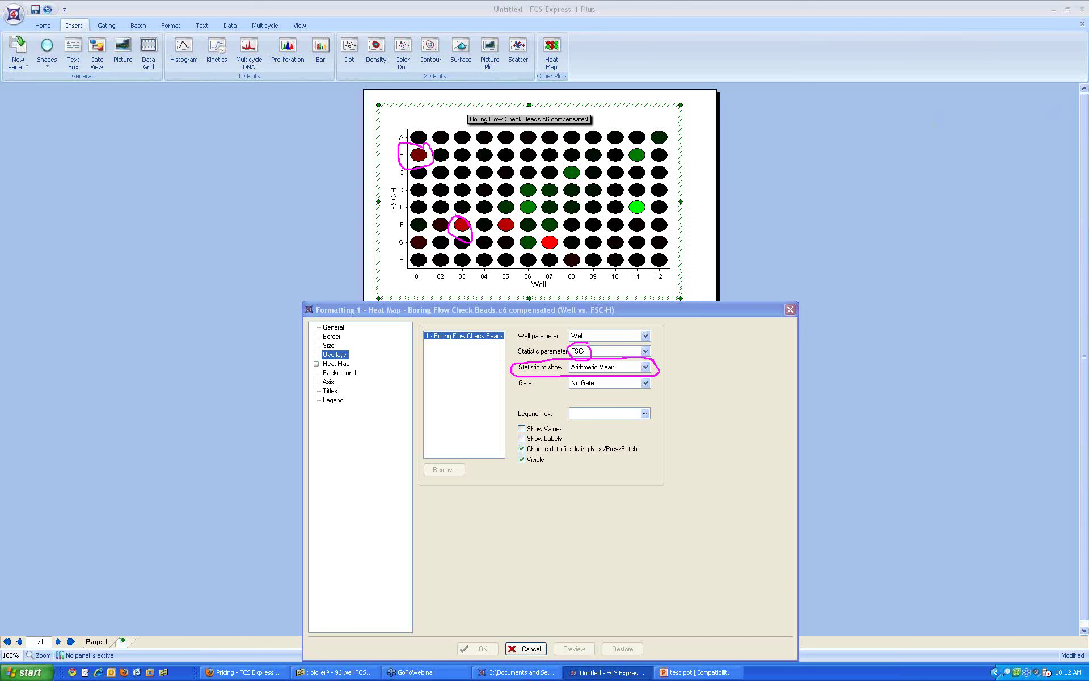
Step: Set Statistic to show to # of Events and preview the heat map
{"action": "left_click", "coordinate": [646, 367]}
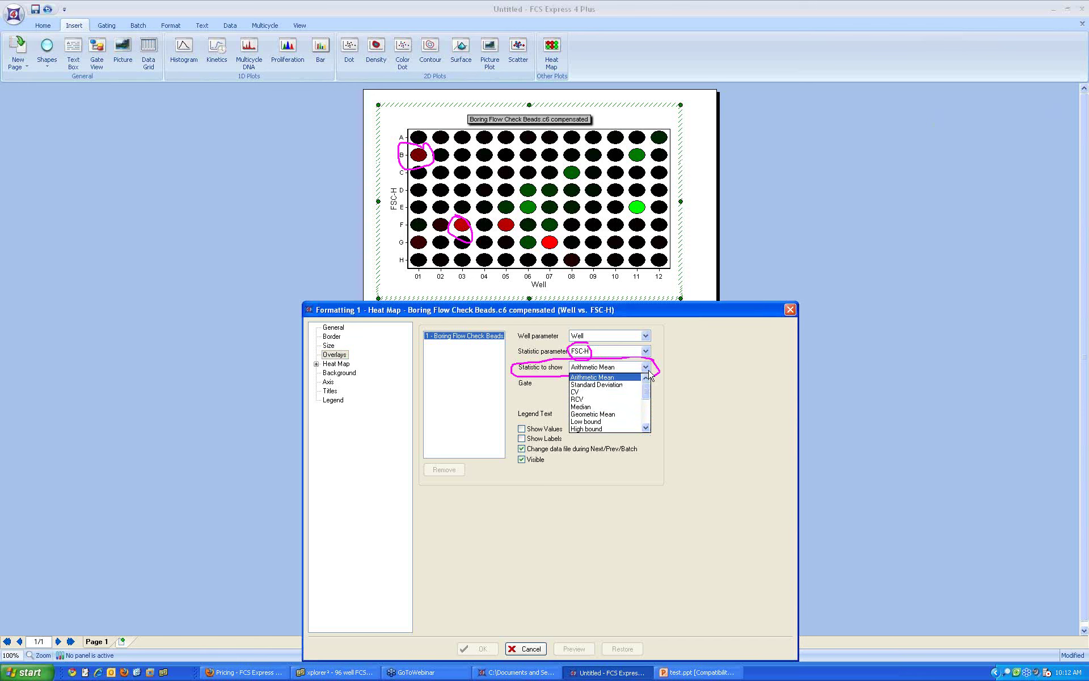
{"action": "mouse_move", "coordinate": [646, 391]}
{"action": "left_mouse_down"}
{"action": "mouse_move", "coordinate": [645, 425]}
{"action": "mouse_move", "coordinate": [645, 393]}
{"action": "left_mouse_up"}
{"action": "left_click", "coordinate": [596, 392]}
{"action": "left_click", "coordinate": [574, 649]}
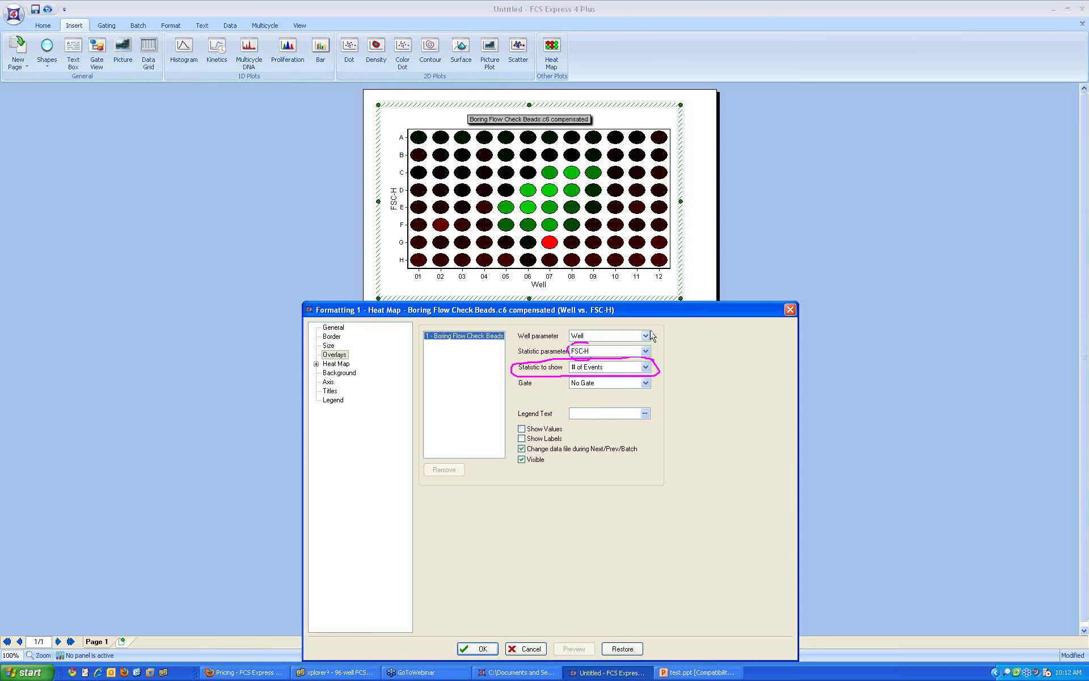
Step: Set the statistic parameter to FL4-H and the statistic to Median, then preview
{"action": "left_click", "coordinate": [645, 351]}
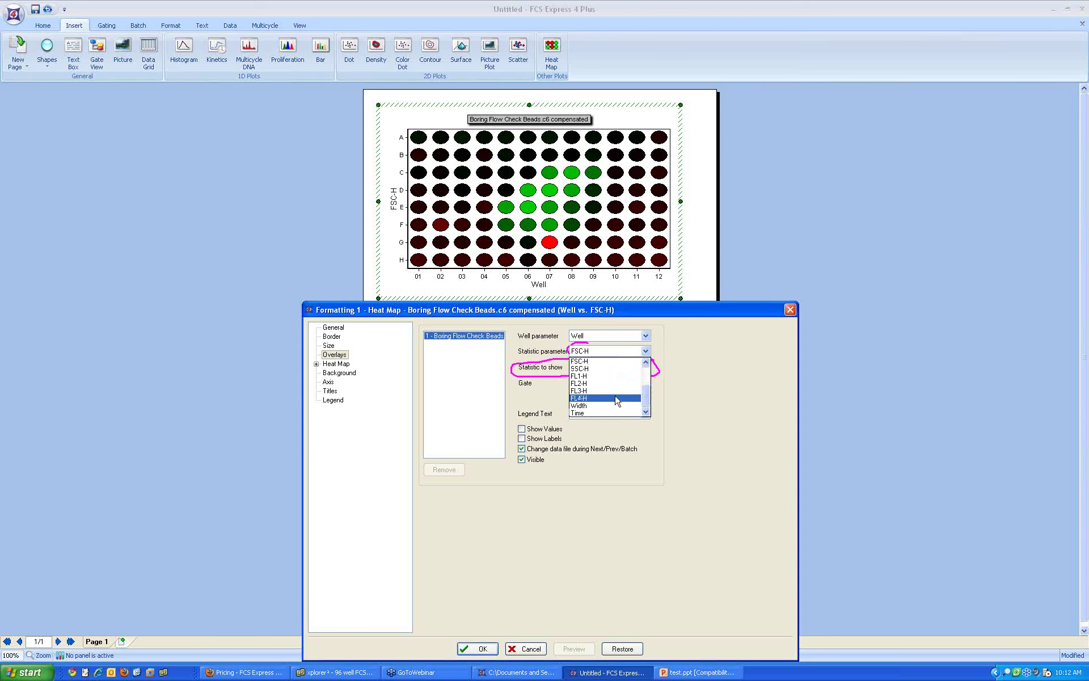
{"action": "left_click", "coordinate": [617, 398]}
{"action": "left_click", "coordinate": [617, 368]}
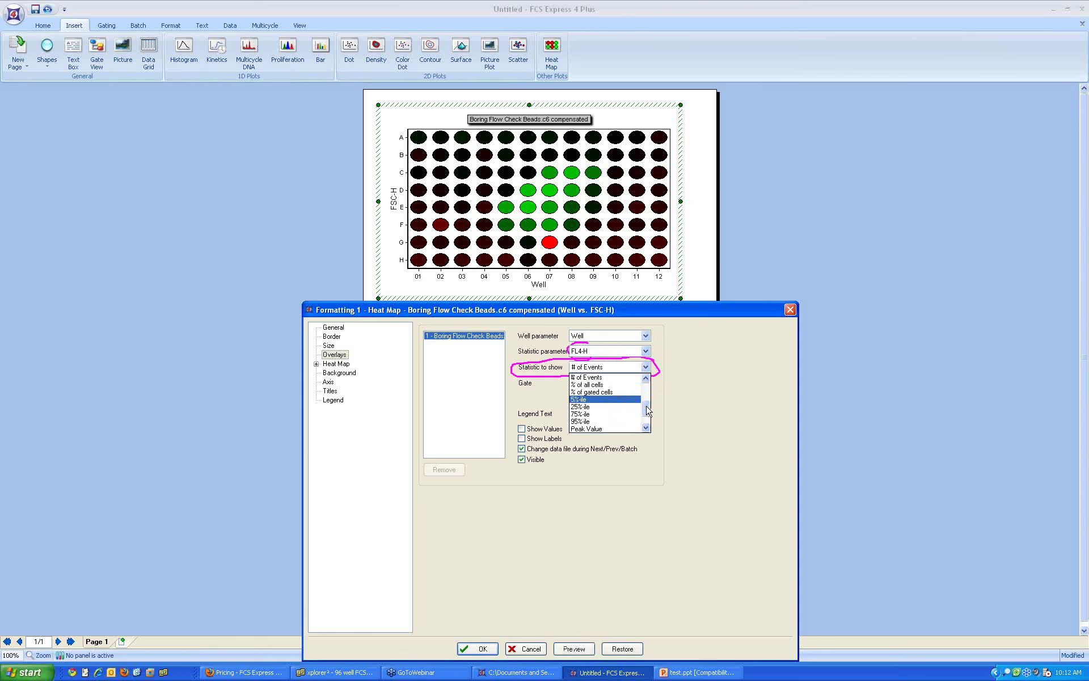
{"action": "scroll", "coordinate": [648, 403], "scroll_direction": "up", "scroll_amount": 3}
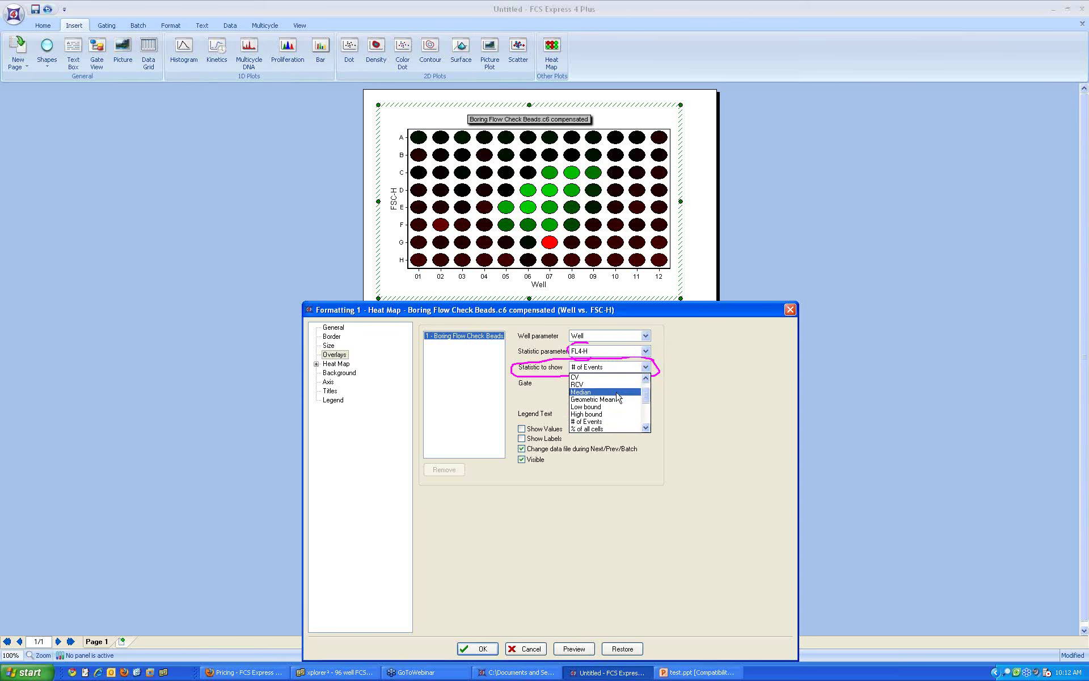
{"action": "left_click", "coordinate": [617, 392]}
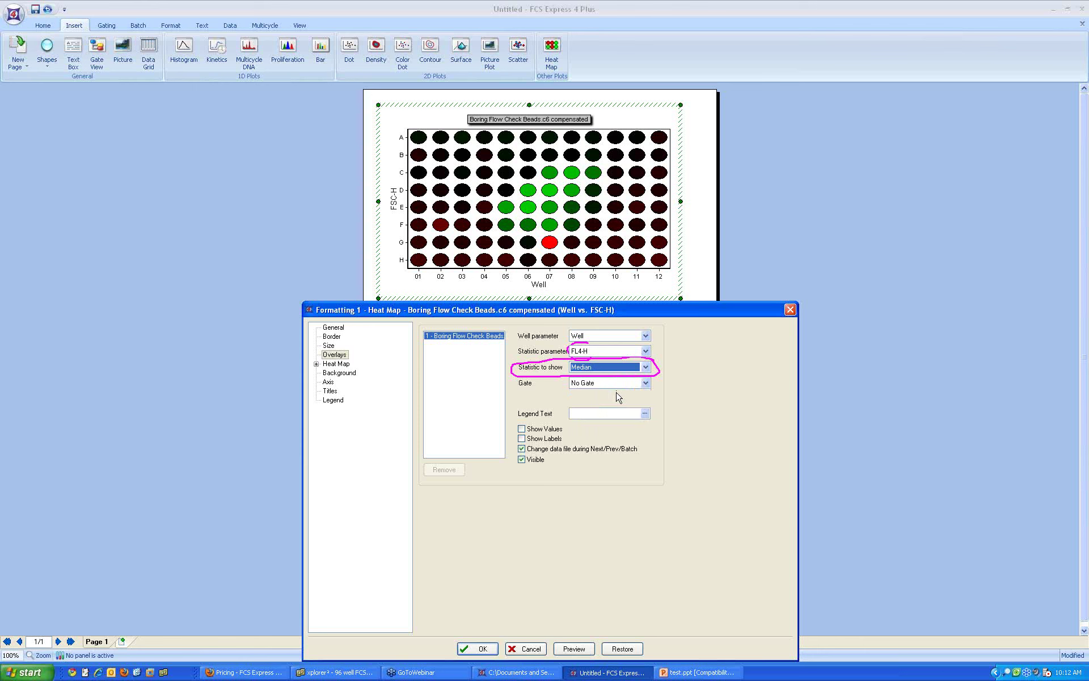
{"action": "left_click", "coordinate": [572, 648]}
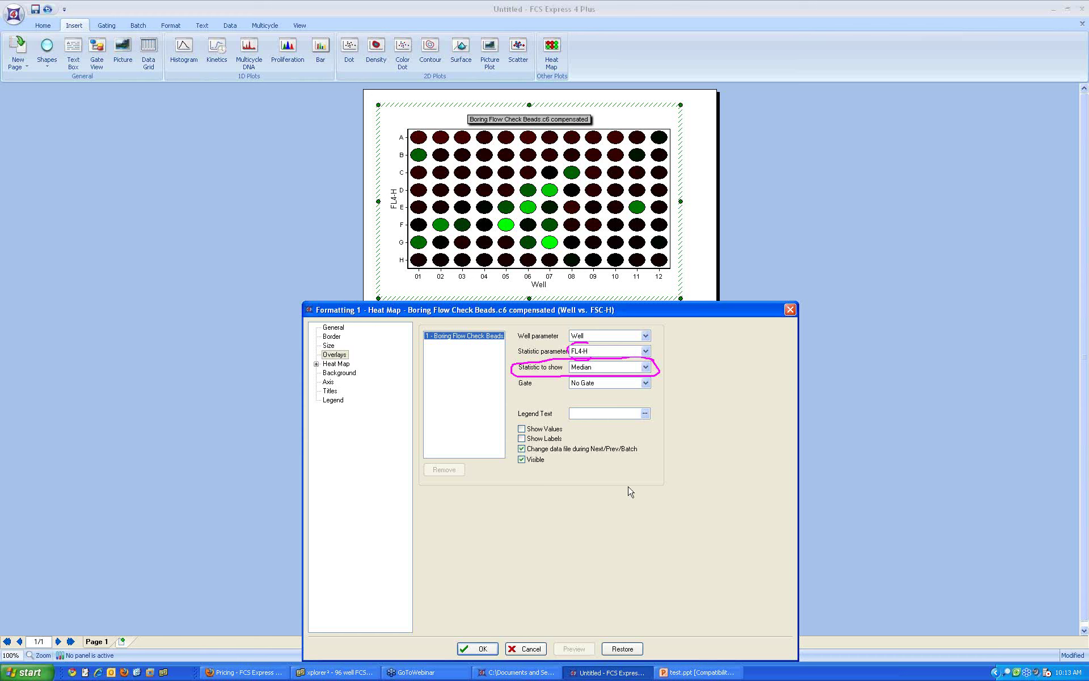
Step: Switch the FL4-H statistic shown from Median to # of Events and preview it
{"action": "left_click_drag", "start_coordinate": [666, 306], "coordinate": [1052, 233]}
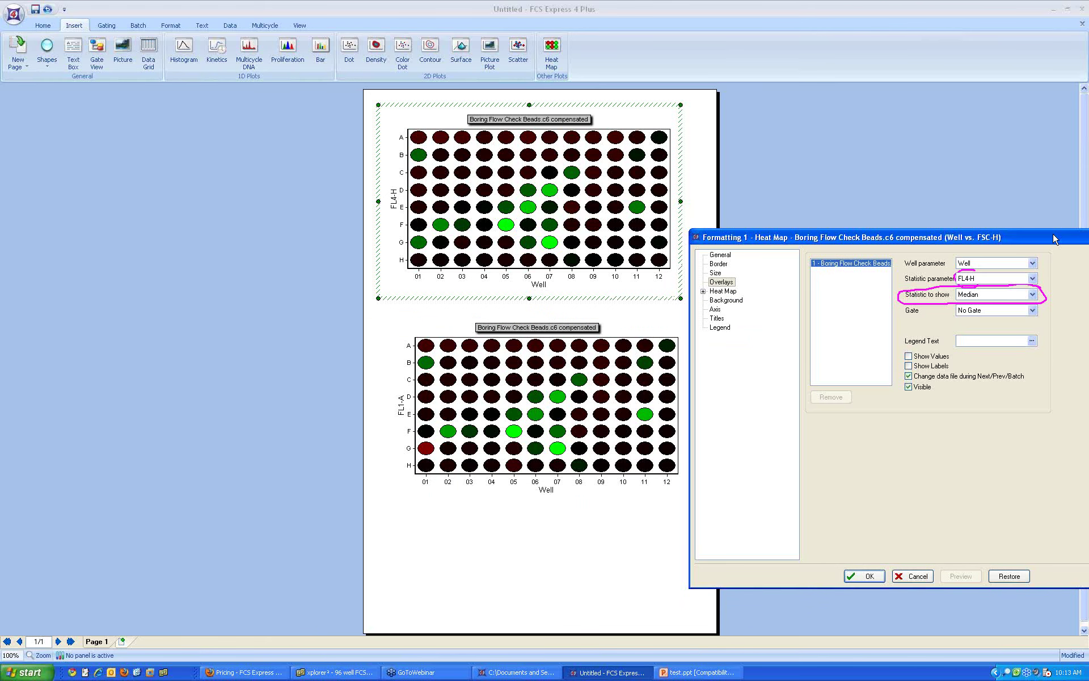
{"action": "left_click_drag", "start_coordinate": [1007, 239], "coordinate": [677, 241]}
{"action": "left_click", "coordinate": [683, 298]}
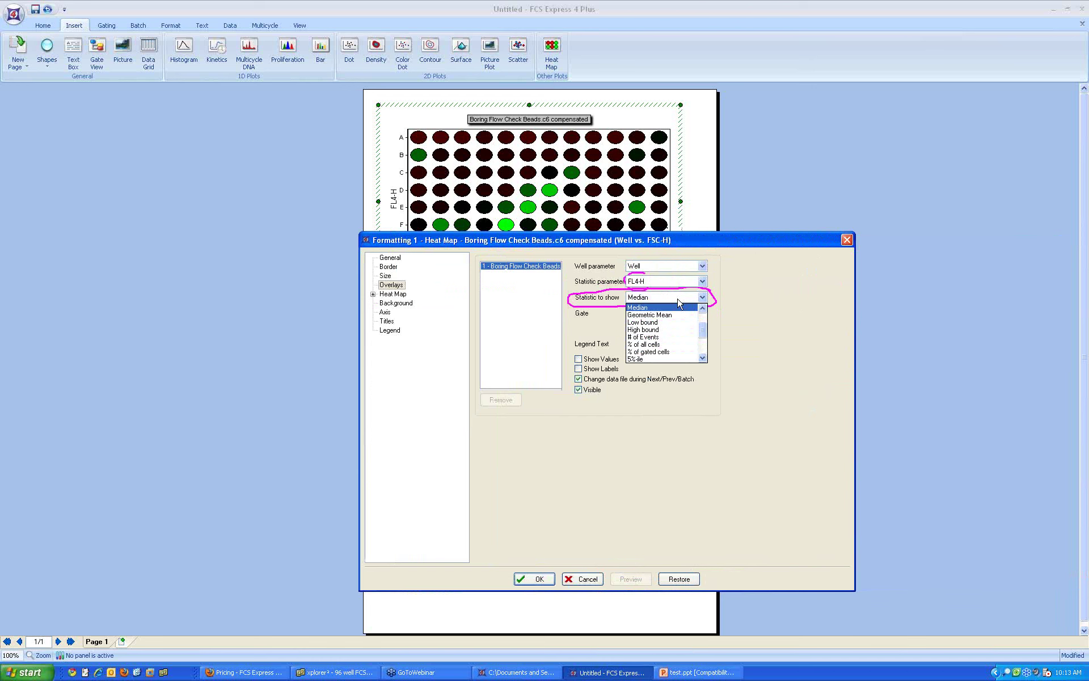
{"action": "left_click", "coordinate": [673, 339]}
{"action": "left_click", "coordinate": [629, 579]}
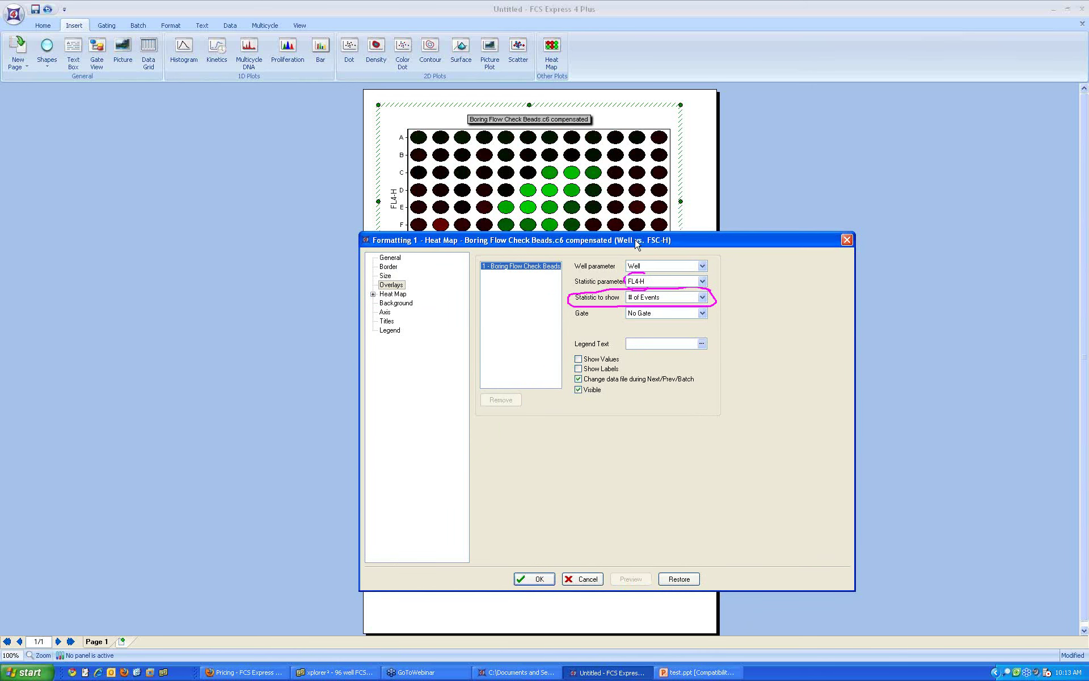
{"action": "left_click_drag", "start_coordinate": [637, 237], "coordinate": [622, 313]}
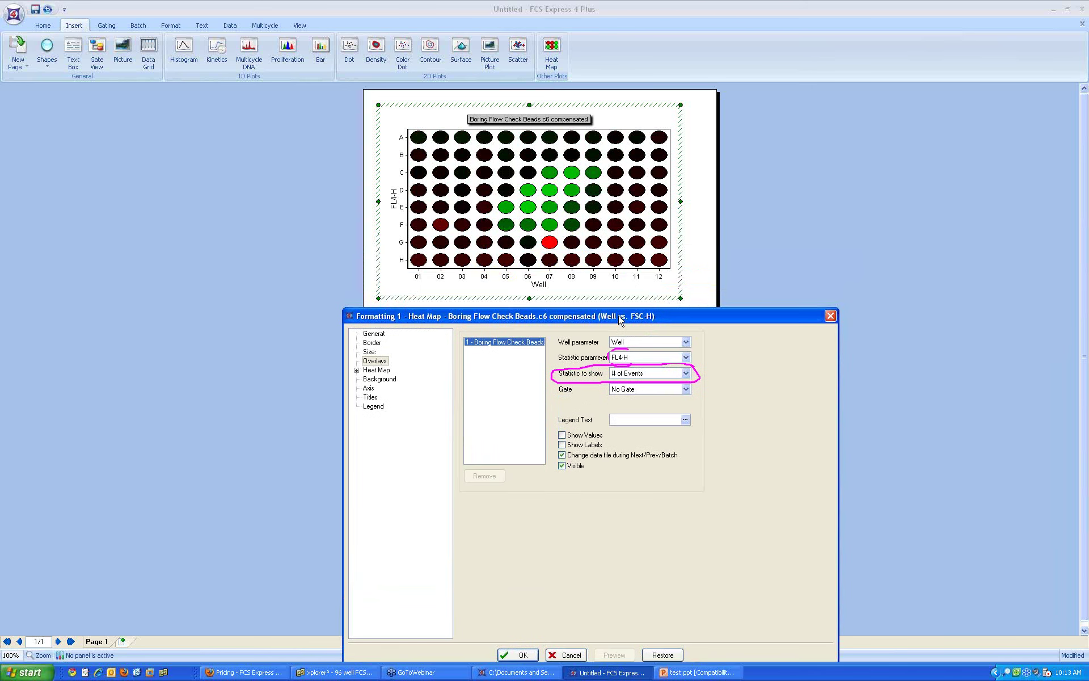
{"action": "left_click", "coordinate": [357, 370]}
{"action": "left_click", "coordinate": [389, 388]}
{"action": "left_click_drag", "start_coordinate": [428, 380], "coordinate": [417, 390]}
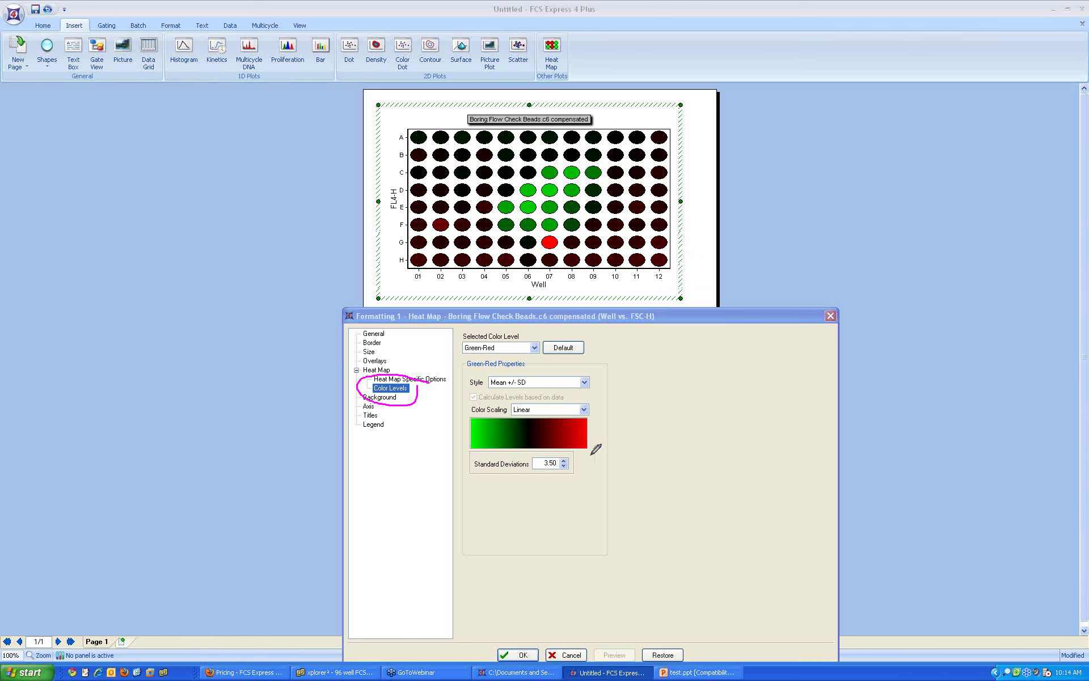
{"action": "mouse_move", "coordinate": [528, 502]}
{"action": "left_mouse_down"}
{"action": "mouse_move", "coordinate": [528, 452]}
{"action": "mouse_move", "coordinate": [537, 461]}
{"action": "left_mouse_up"}
{"action": "left_click_drag", "start_coordinate": [587, 504], "coordinate": [587, 457]}
{"action": "left_click_drag", "start_coordinate": [580, 458], "coordinate": [594, 459]}
{"action": "mouse_move", "coordinate": [470, 507]}
{"action": "left_mouse_down"}
{"action": "mouse_move", "coordinate": [470, 450]}
{"action": "mouse_move", "coordinate": [475, 458]}
{"action": "left_mouse_up"}
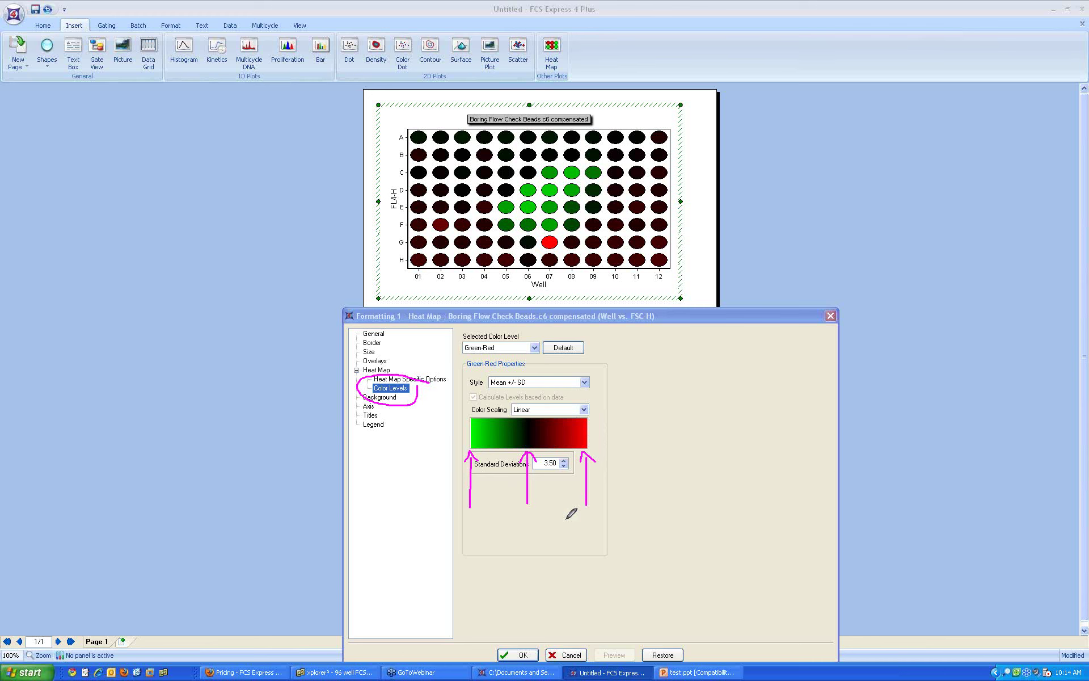
{"action": "mouse_move", "coordinate": [542, 479]}
{"action": "left_mouse_down"}
{"action": "mouse_move", "coordinate": [569, 476]}
{"action": "mouse_move", "coordinate": [545, 455]}
{"action": "mouse_move", "coordinate": [538, 480]}
{"action": "mouse_move", "coordinate": [554, 480]}
{"action": "left_mouse_up"}
{"action": "left_click", "coordinate": [375, 362]}
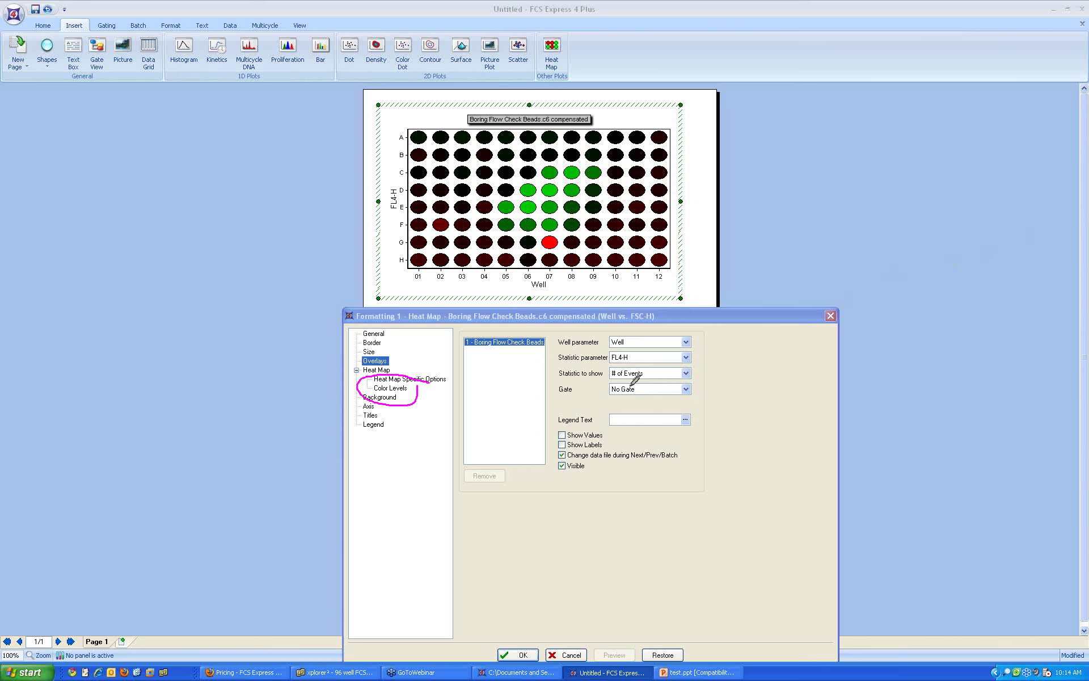
Step: Open the heat map's Color Levels settings and its Selected Color Level scheme list
{"action": "mouse_move", "coordinate": [613, 381]}
{"action": "left_mouse_down"}
{"action": "mouse_move", "coordinate": [683, 378]}
{"action": "mouse_move", "coordinate": [693, 364]}
{"action": "mouse_move", "coordinate": [644, 358]}
{"action": "mouse_move", "coordinate": [609, 365]}
{"action": "mouse_move", "coordinate": [612, 382]}
{"action": "mouse_move", "coordinate": [596, 376]}
{"action": "left_mouse_up"}
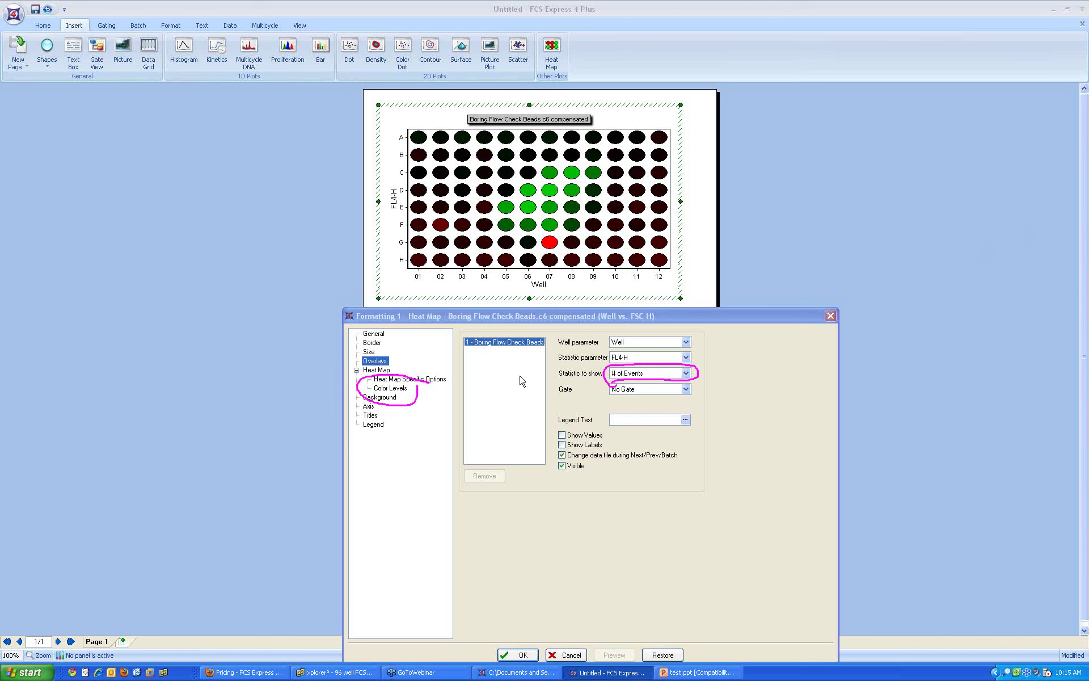
{"action": "left_click", "coordinate": [389, 390]}
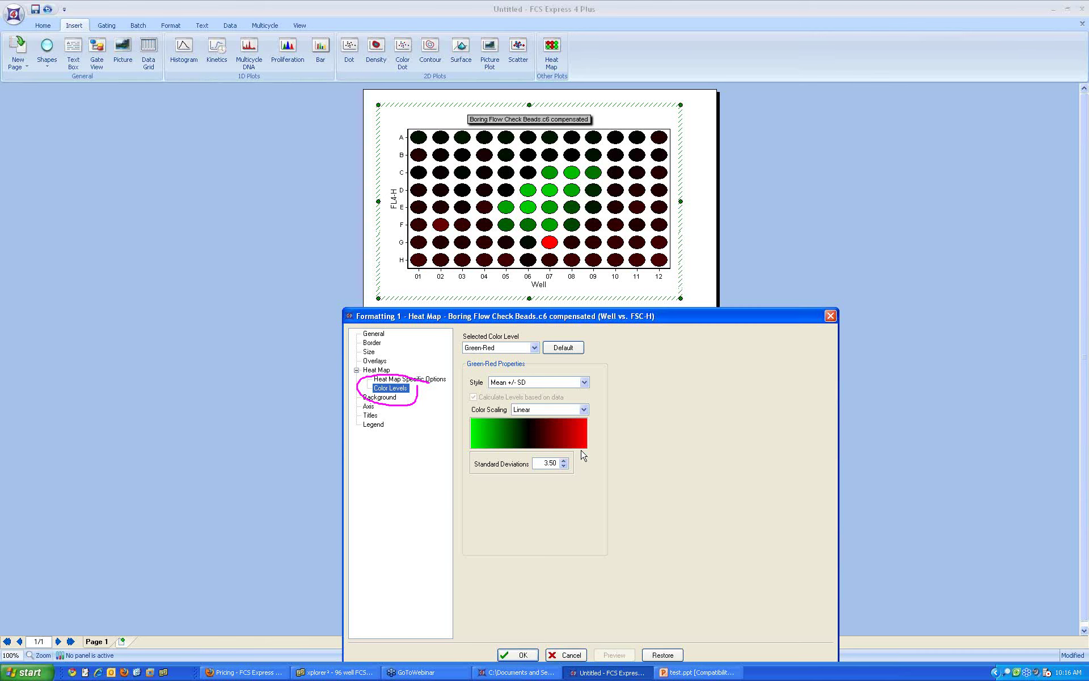
{"action": "left_click", "coordinate": [533, 347]}
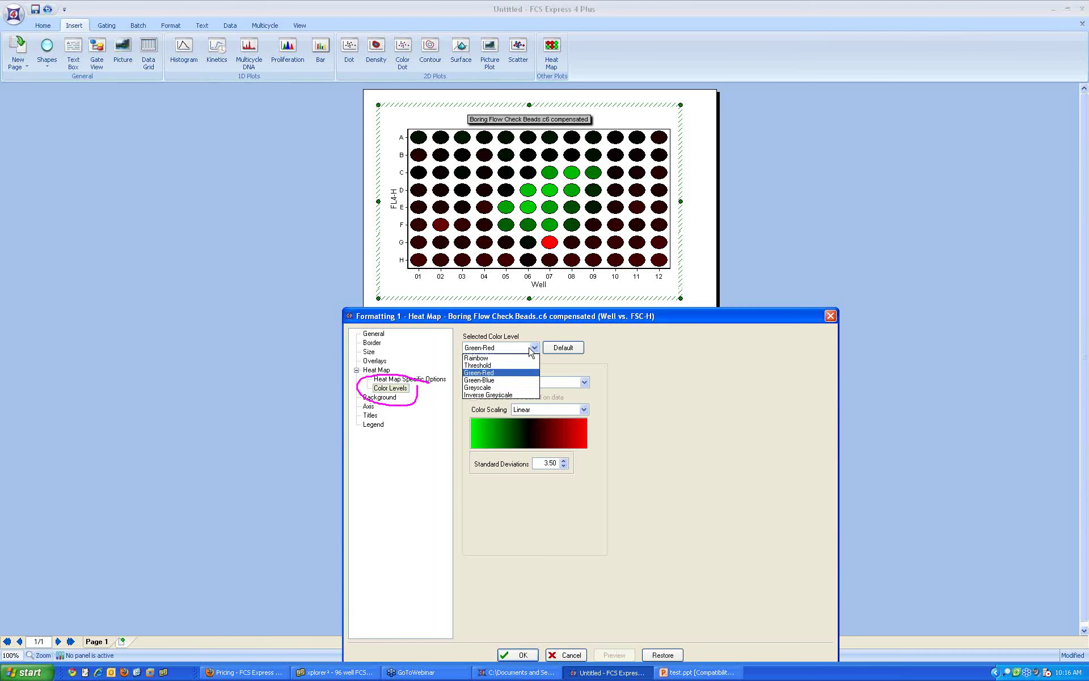
Step: Preview the Green-Blue colour scheme, then switch to Rainbow and preview it
{"action": "left_click", "coordinate": [514, 380]}
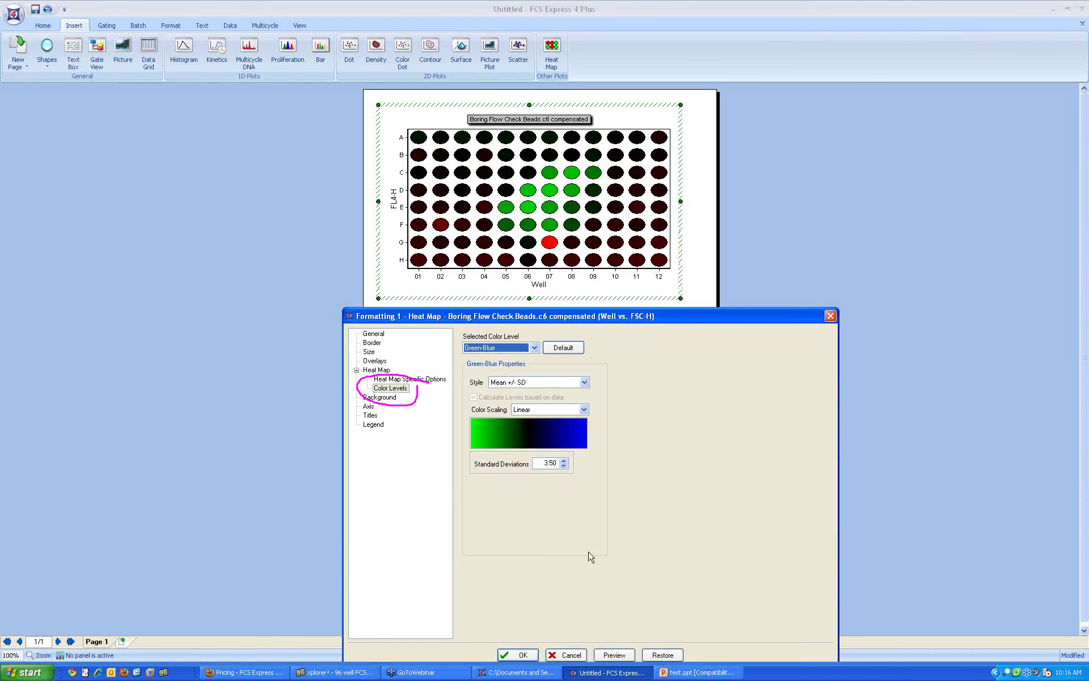
{"action": "left_click", "coordinate": [609, 655]}
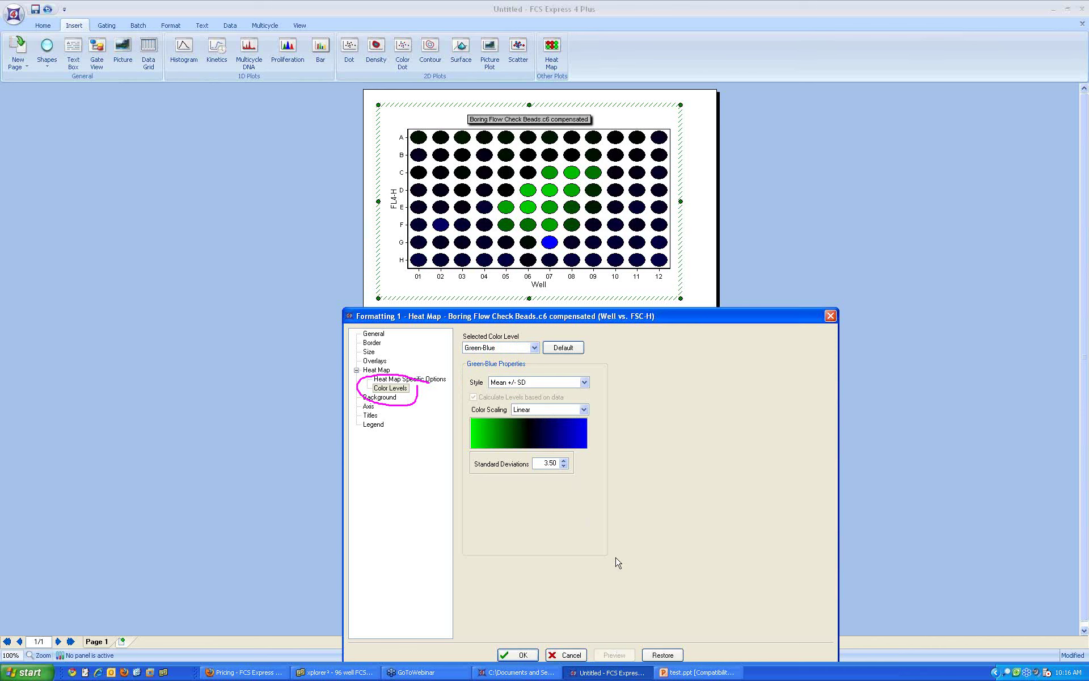
{"action": "left_click", "coordinate": [518, 349]}
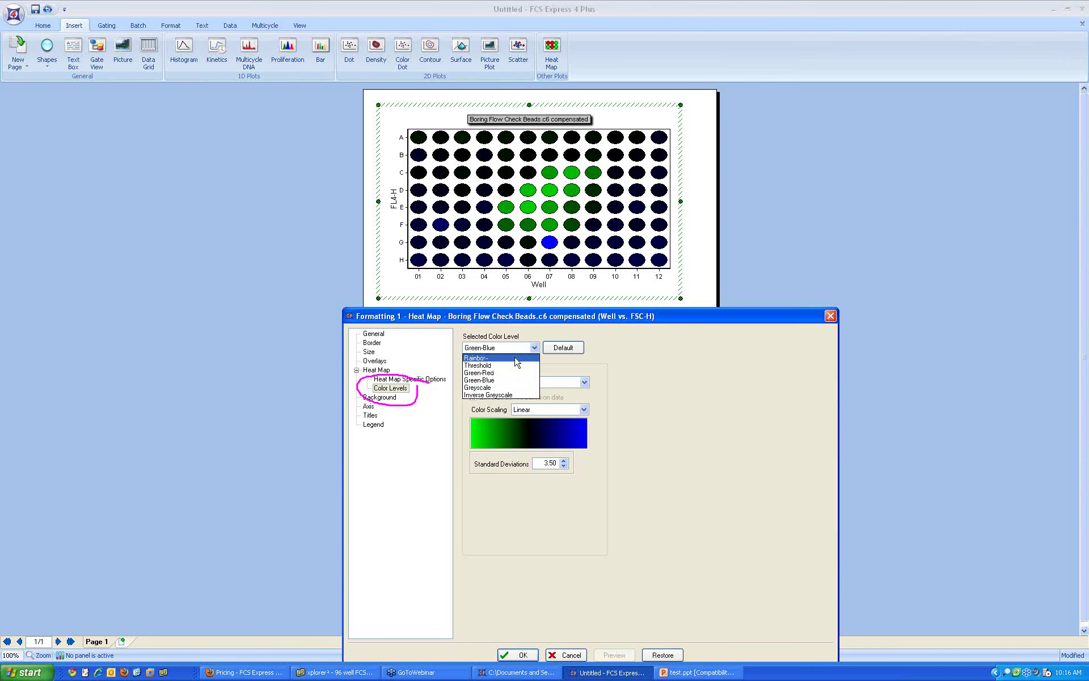
{"action": "left_click", "coordinate": [517, 358]}
{"action": "left_click", "coordinate": [618, 655]}
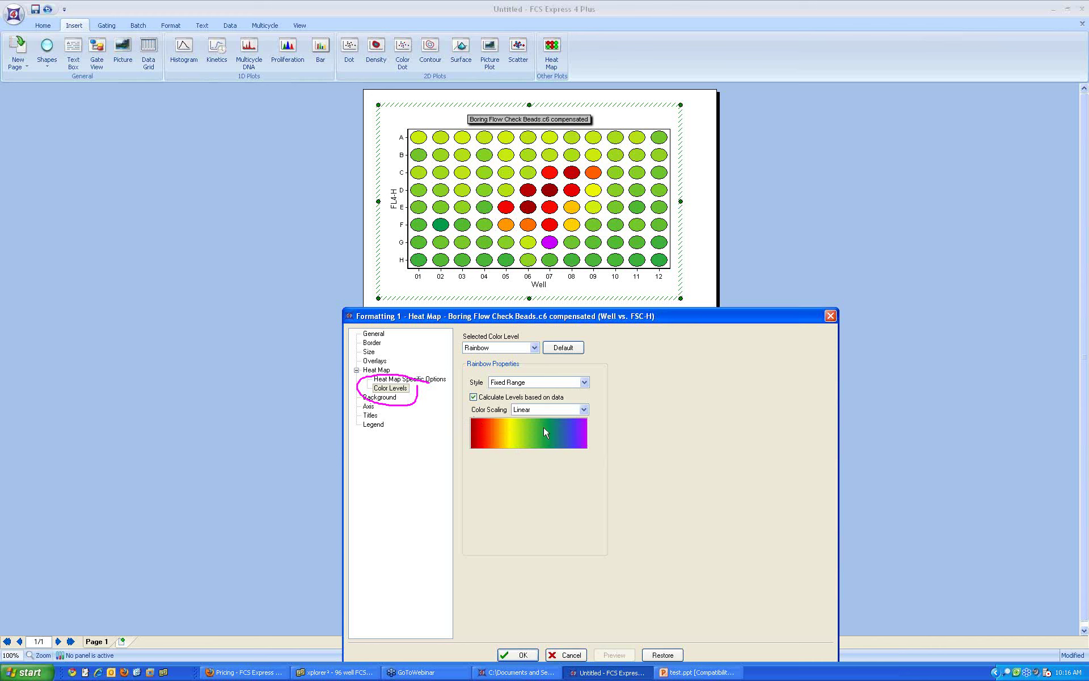
Step: Preview the heat map in Greyscale, then Inverse Greyscale, keeping the Fixed Range style
{"action": "left_click", "coordinate": [527, 348]}
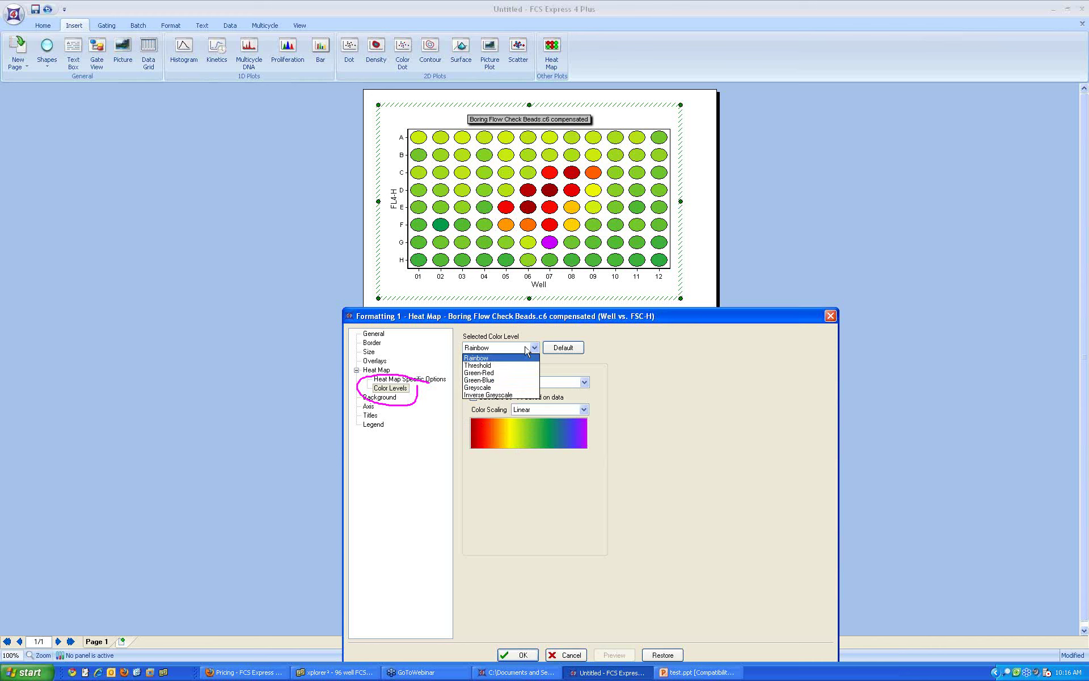
{"action": "left_click", "coordinate": [510, 387]}
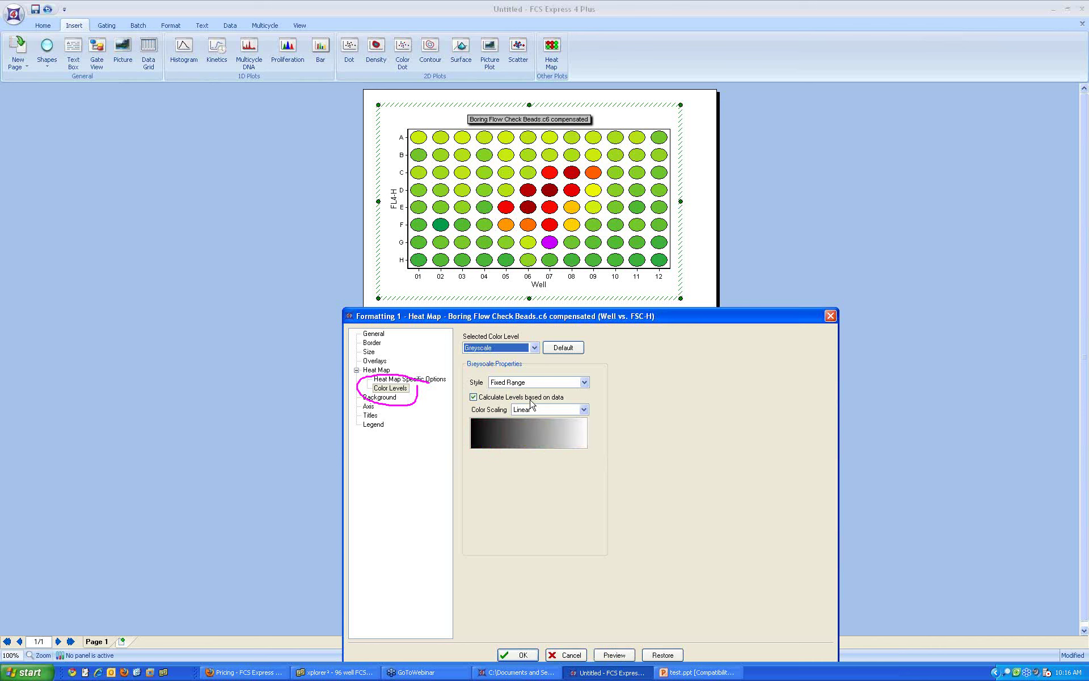
{"action": "left_click", "coordinate": [608, 655]}
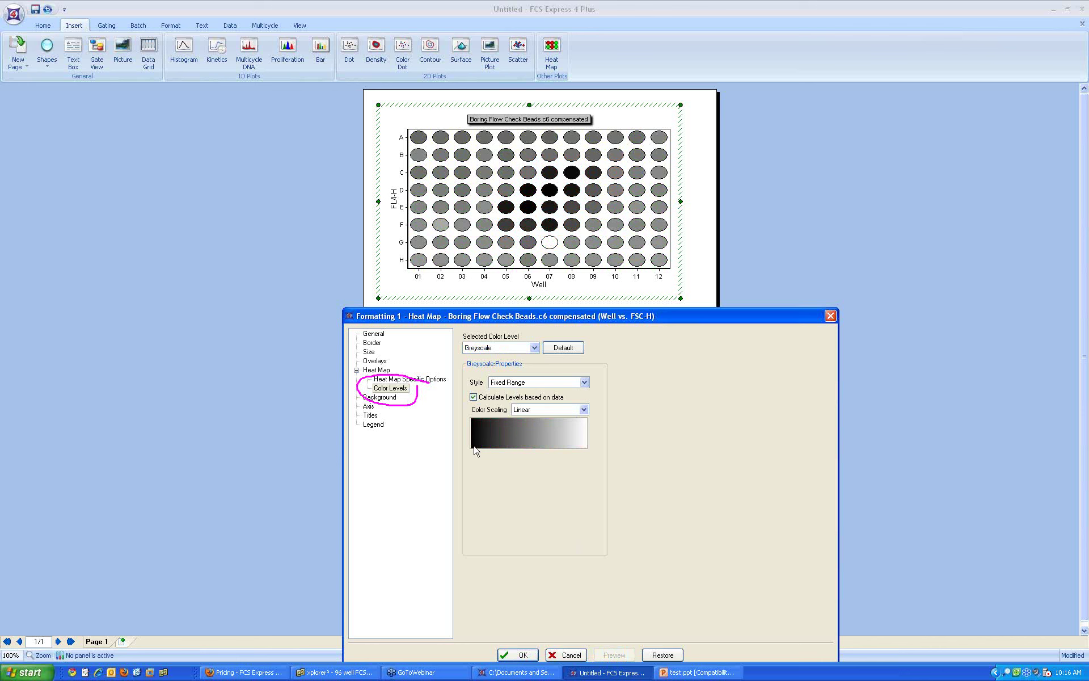
{"action": "left_click", "coordinate": [513, 382]}
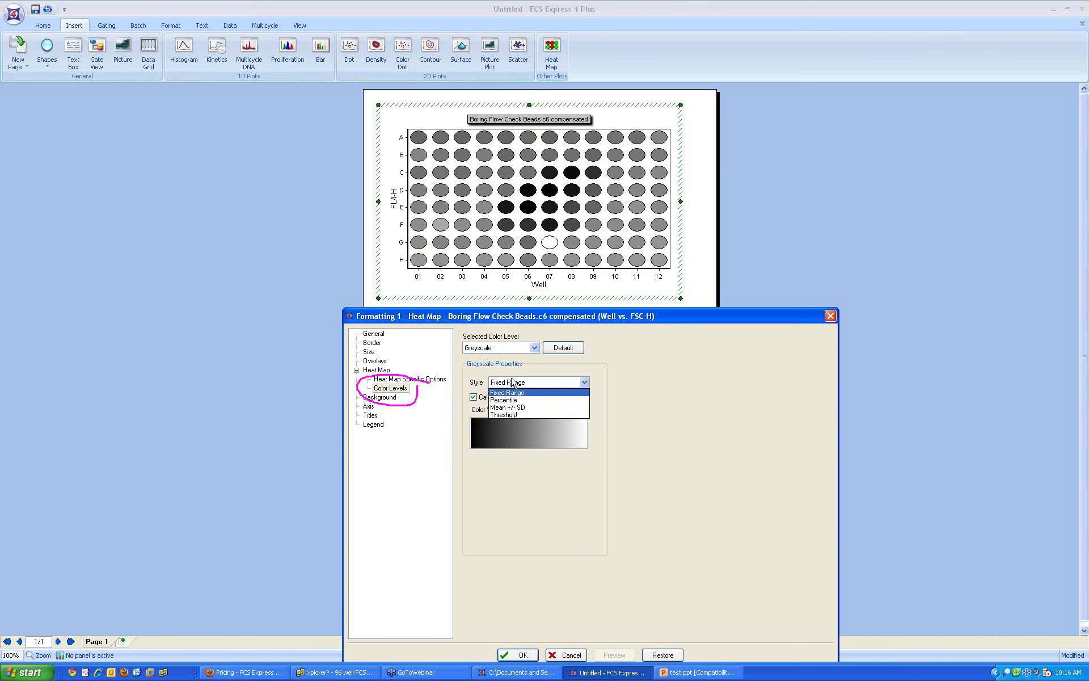
{"action": "left_click", "coordinate": [513, 390]}
{"action": "left_click", "coordinate": [508, 347]}
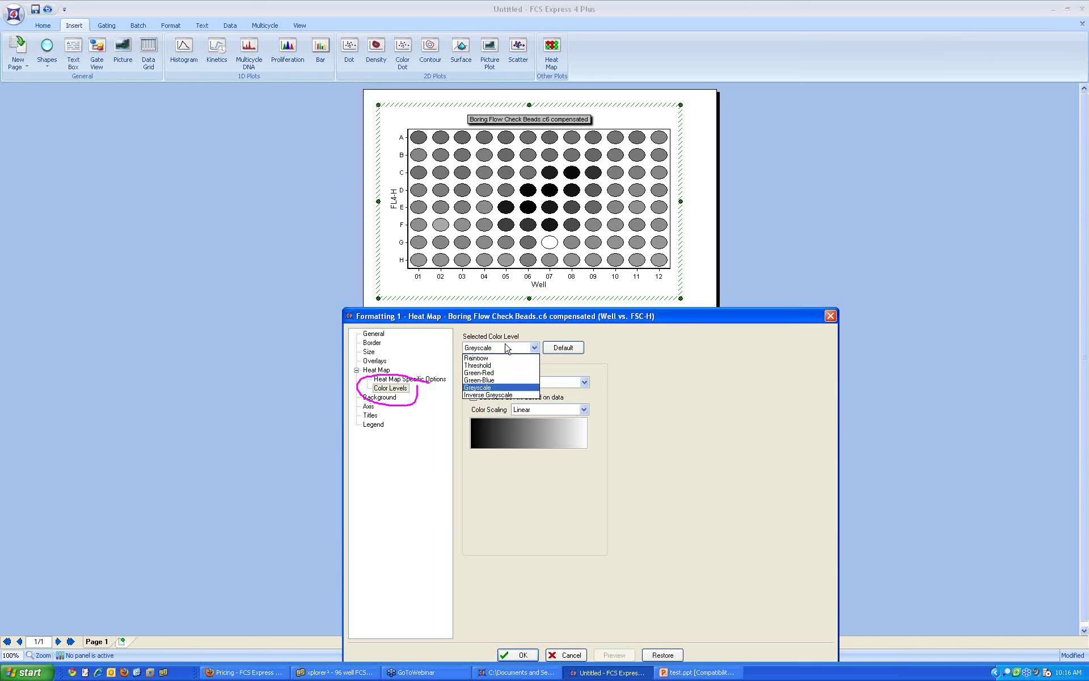
{"action": "left_click", "coordinate": [507, 397]}
{"action": "left_click", "coordinate": [610, 655]}
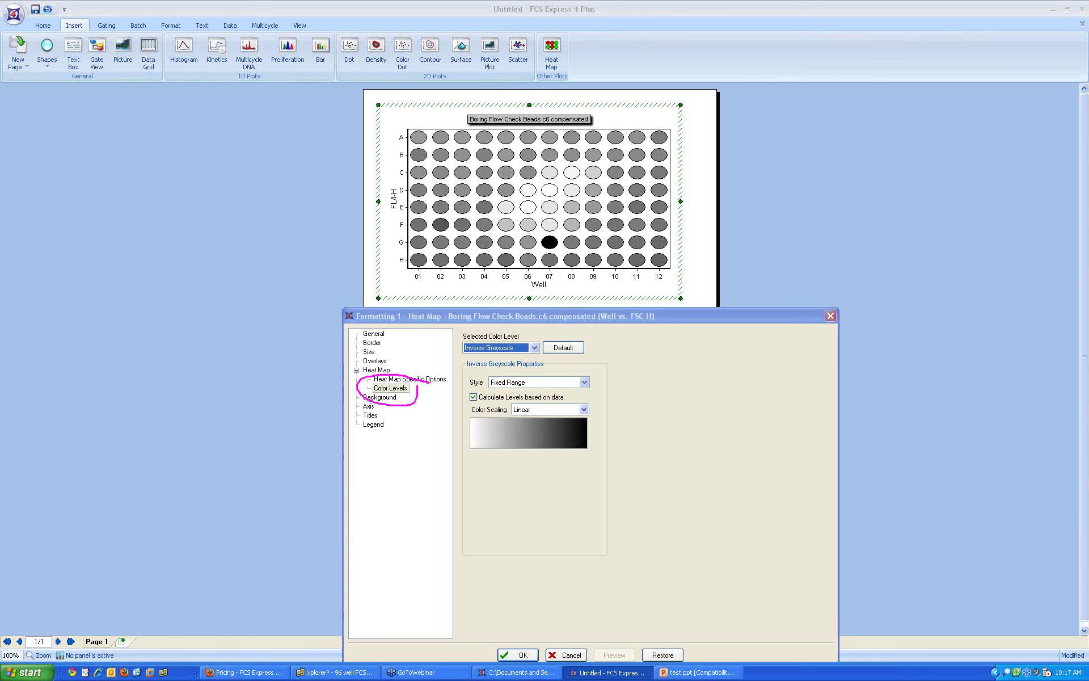
Step: Return the heat map to Rainbow with Linear scaling and show its Heat Map Specific Options
{"action": "mouse_move", "coordinate": [540, 400]}
{"action": "left_mouse_down"}
{"action": "mouse_move", "coordinate": [525, 397]}
{"action": "mouse_move", "coordinate": [512, 412]}
{"action": "mouse_move", "coordinate": [606, 404]}
{"action": "mouse_move", "coordinate": [524, 397]}
{"action": "left_mouse_up"}
{"action": "left_click", "coordinate": [494, 348]}
{"action": "left_click", "coordinate": [523, 368]}
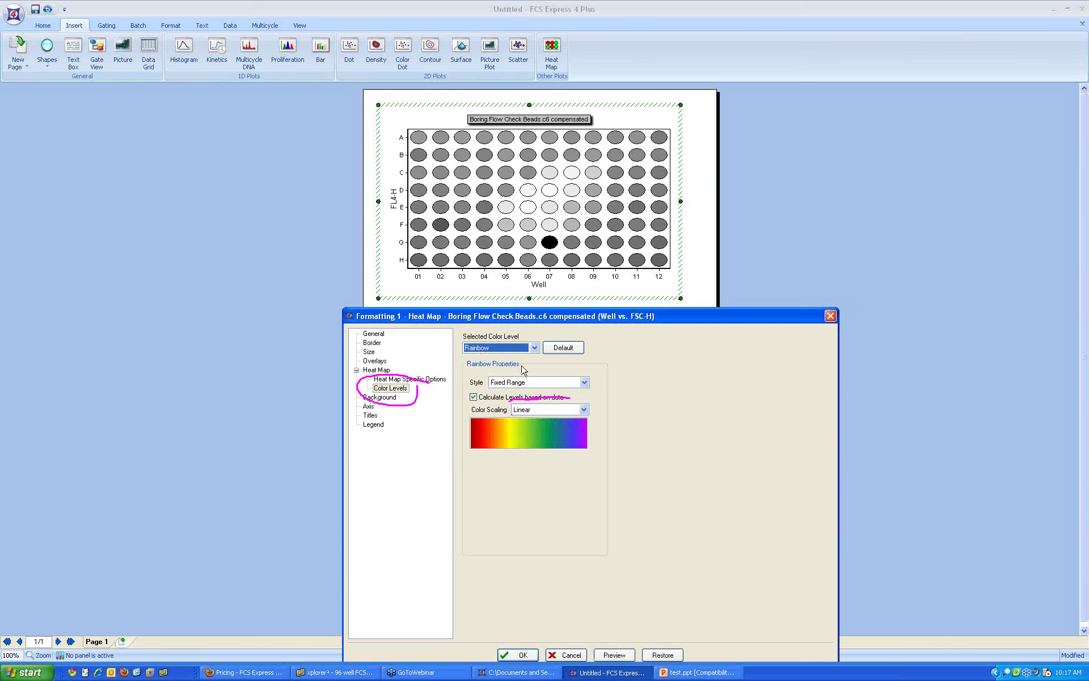
{"action": "left_click", "coordinate": [616, 654]}
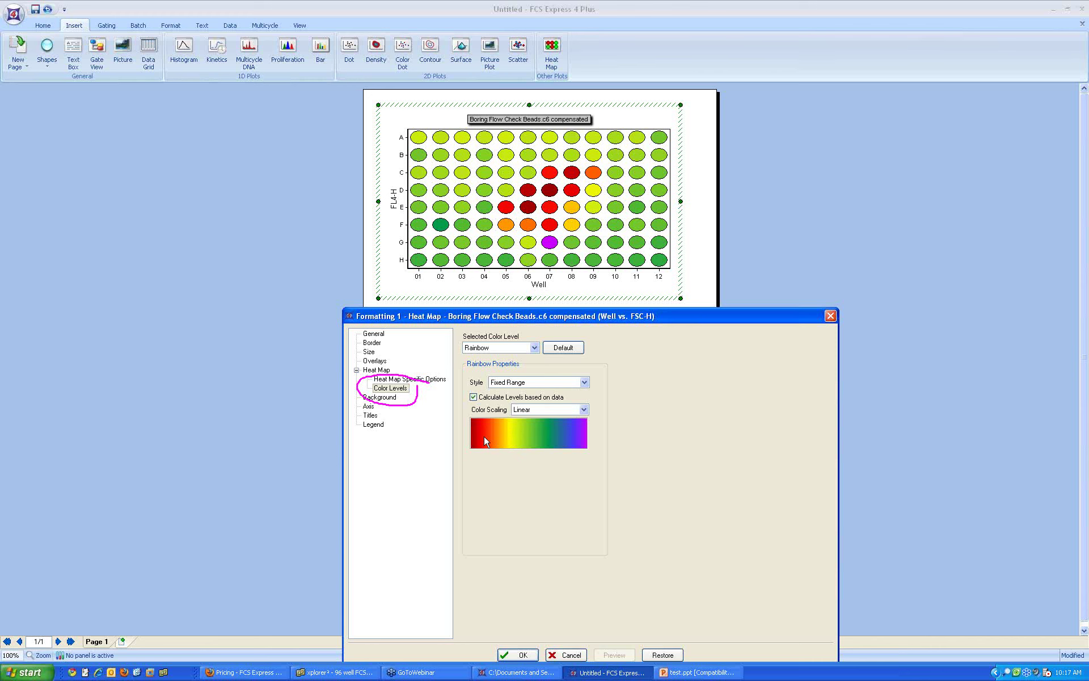
{"action": "left_click", "coordinate": [582, 409]}
{"action": "left_click", "coordinate": [583, 409]}
{"action": "left_click", "coordinate": [435, 384]}
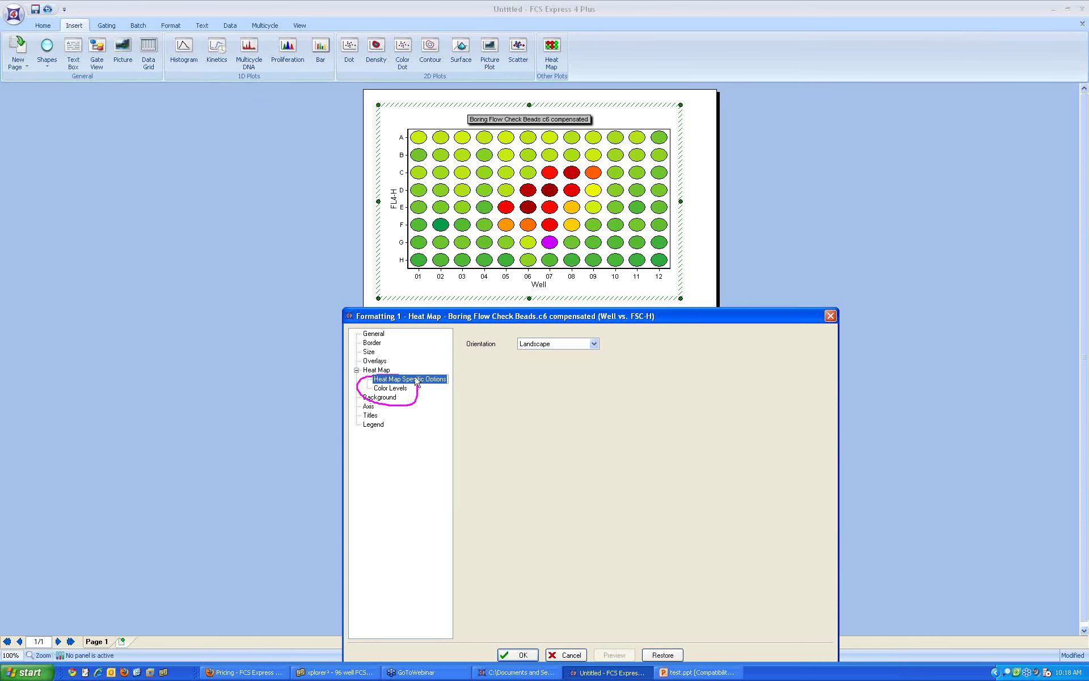
Step: Keep the Landscape plate orientation and cancel the heat map formatting without changes
{"action": "left_click", "coordinate": [581, 345]}
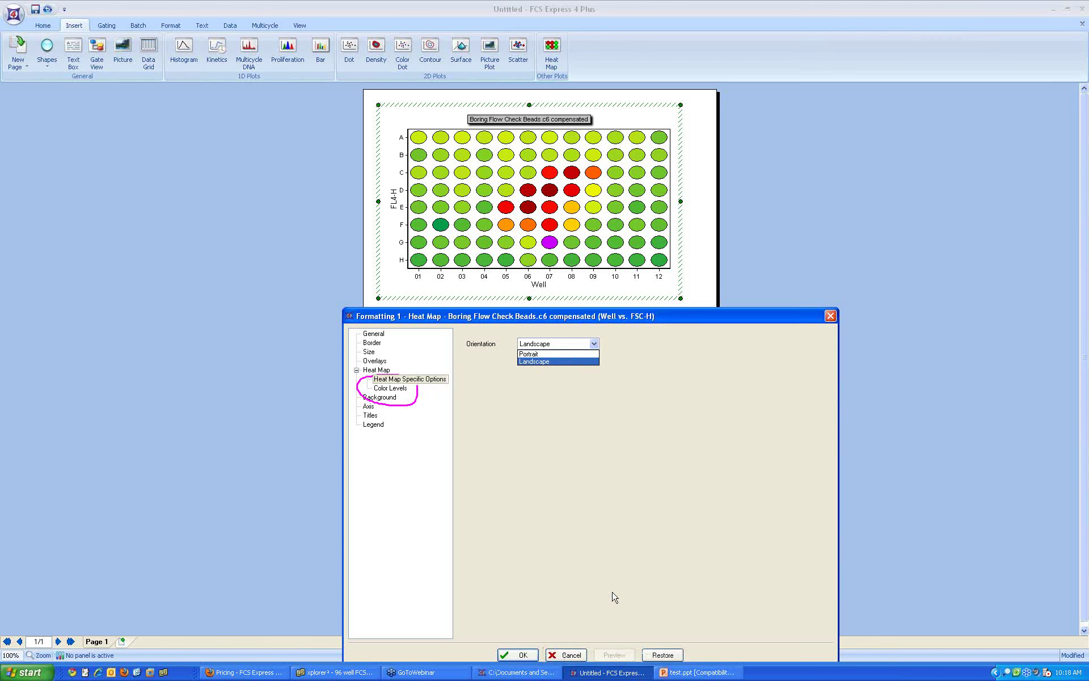
{"action": "left_click", "coordinate": [578, 656]}
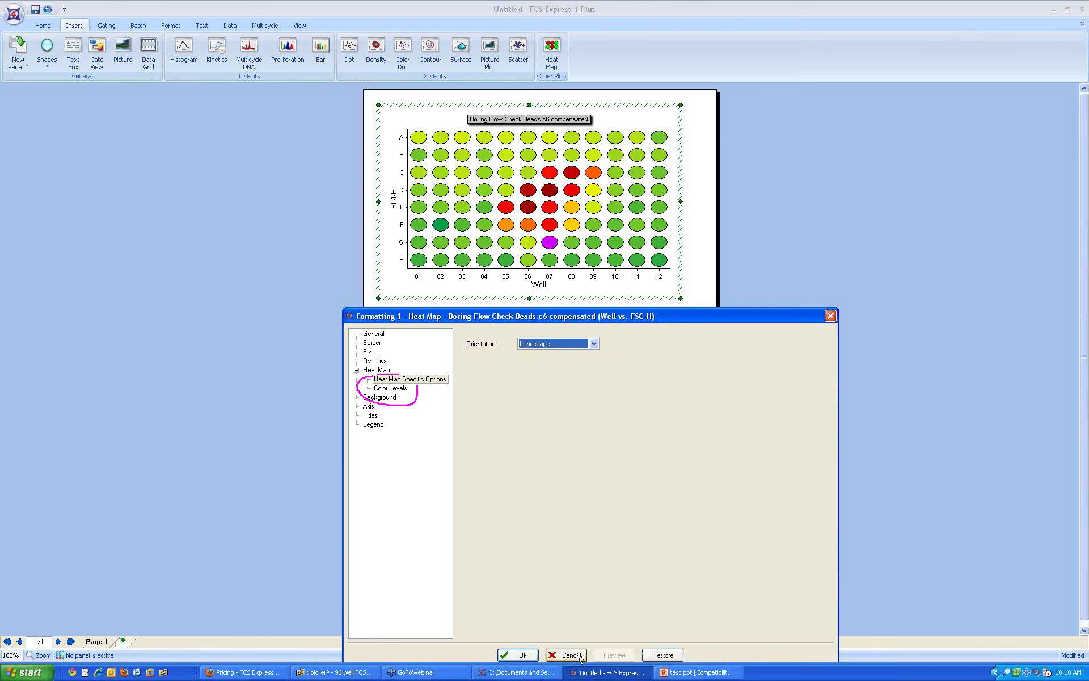
{"action": "left_click", "coordinate": [578, 656]}
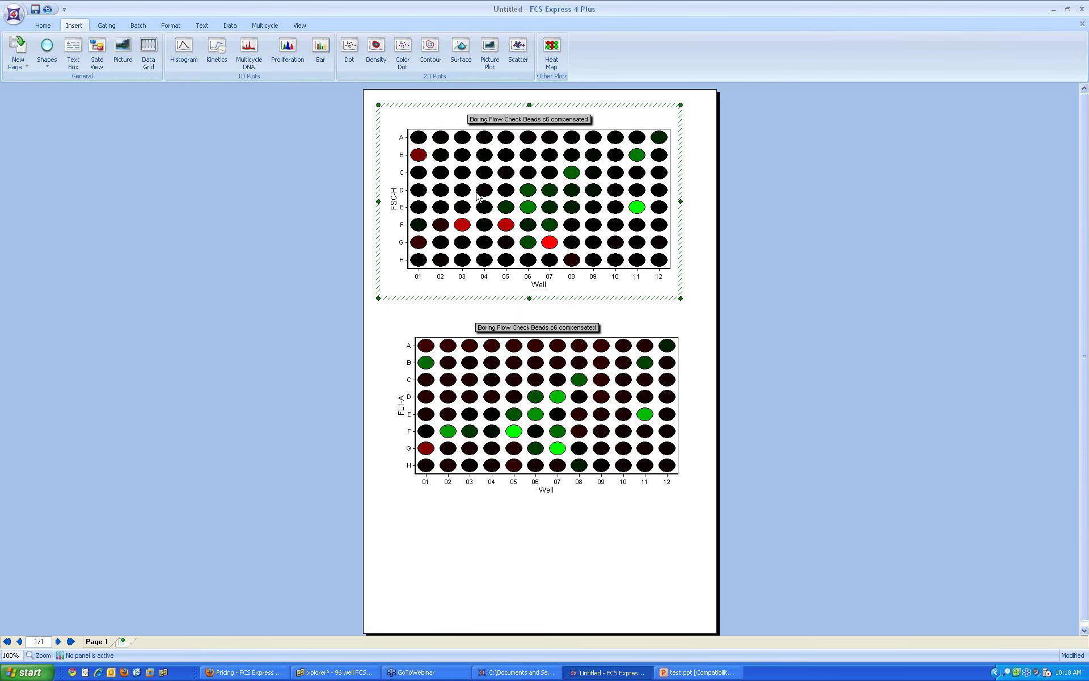
Step: Draw a text box left of the page and insert the 1 - Heat Map (Well vs. FSC-H) stats grid
{"action": "right_click", "coordinate": [476, 196]}
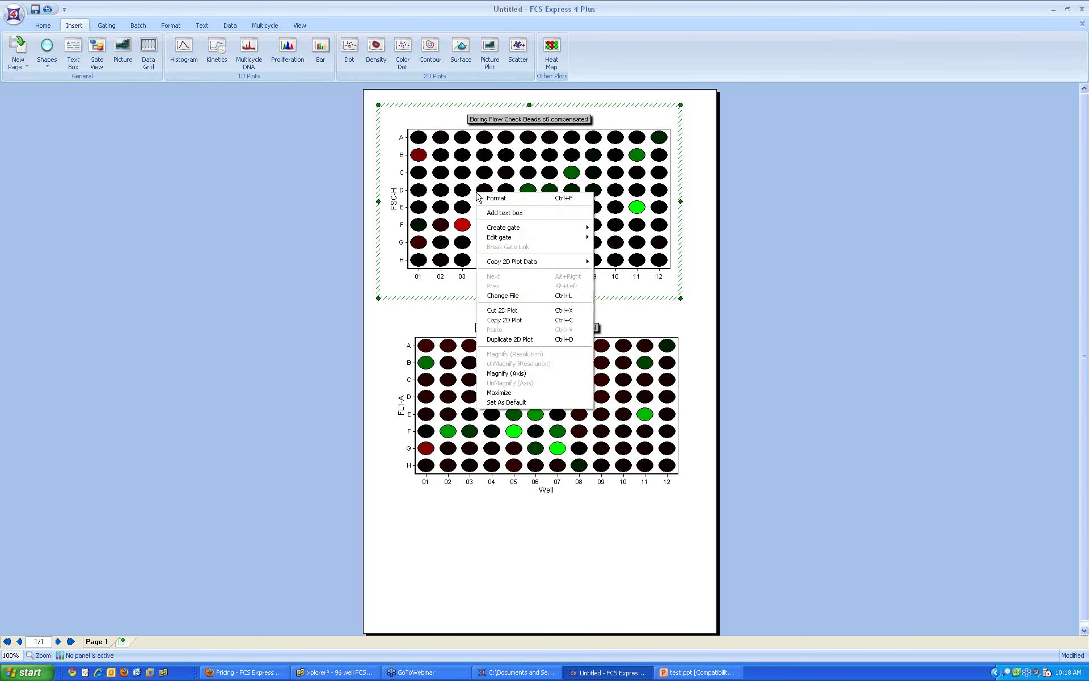
{"action": "left_click", "coordinate": [505, 212]}
{"action": "left_click_drag", "start_coordinate": [17, 94], "coordinate": [346, 290]}
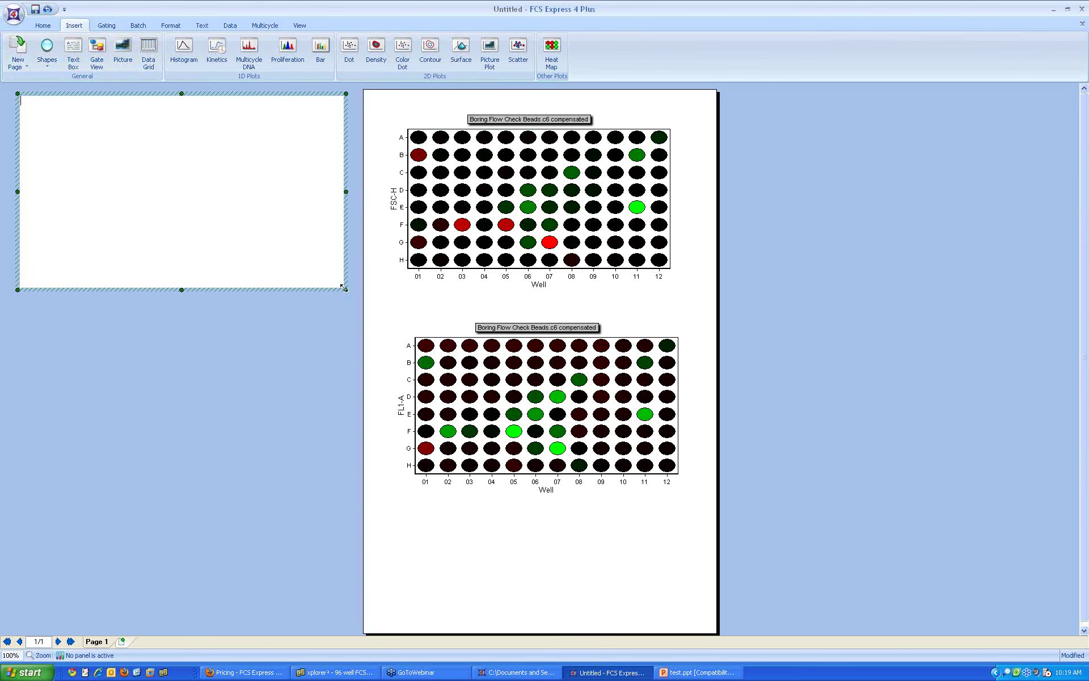
{"action": "right_click", "coordinate": [95, 143]}
{"action": "mouse_move", "coordinate": [175, 169]}
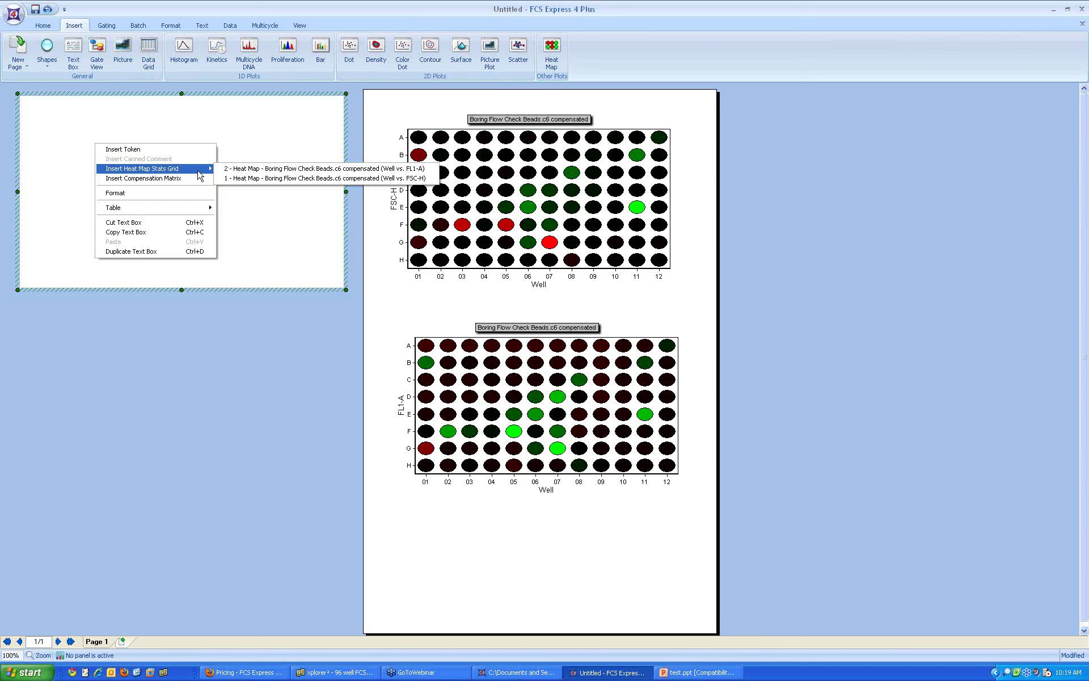
{"action": "left_click", "coordinate": [246, 179]}
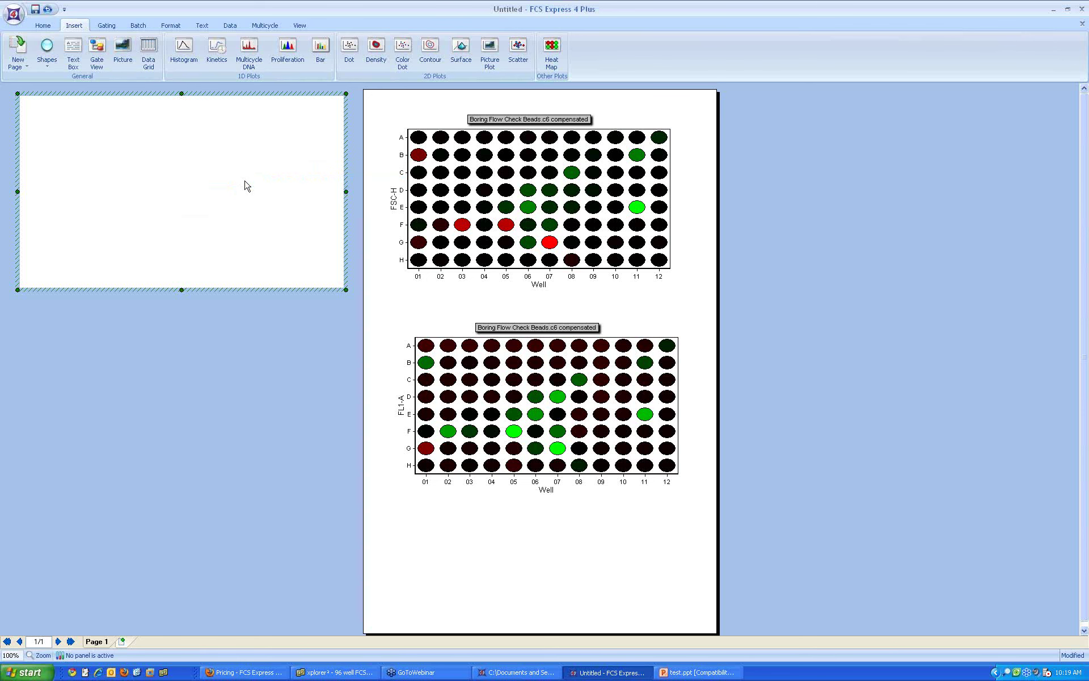
Step: Fill the stats grid, move the top heat map right, and shrink the table box to fit
{"action": "key", "text": "ctrl+v"}
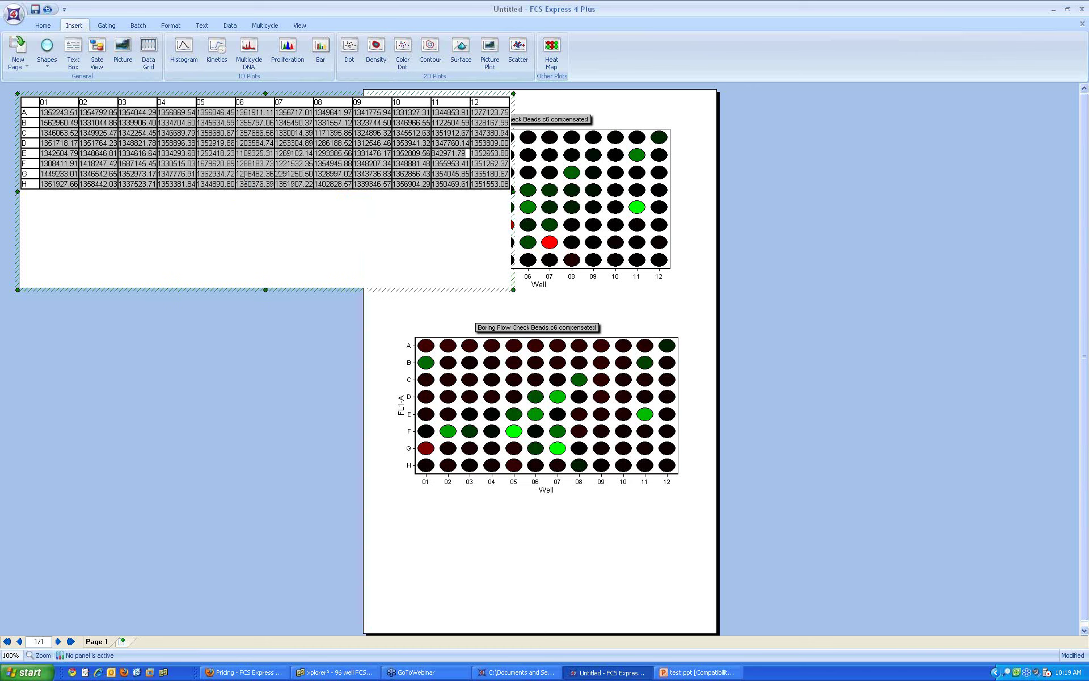
{"action": "left_click", "coordinate": [540, 150]}
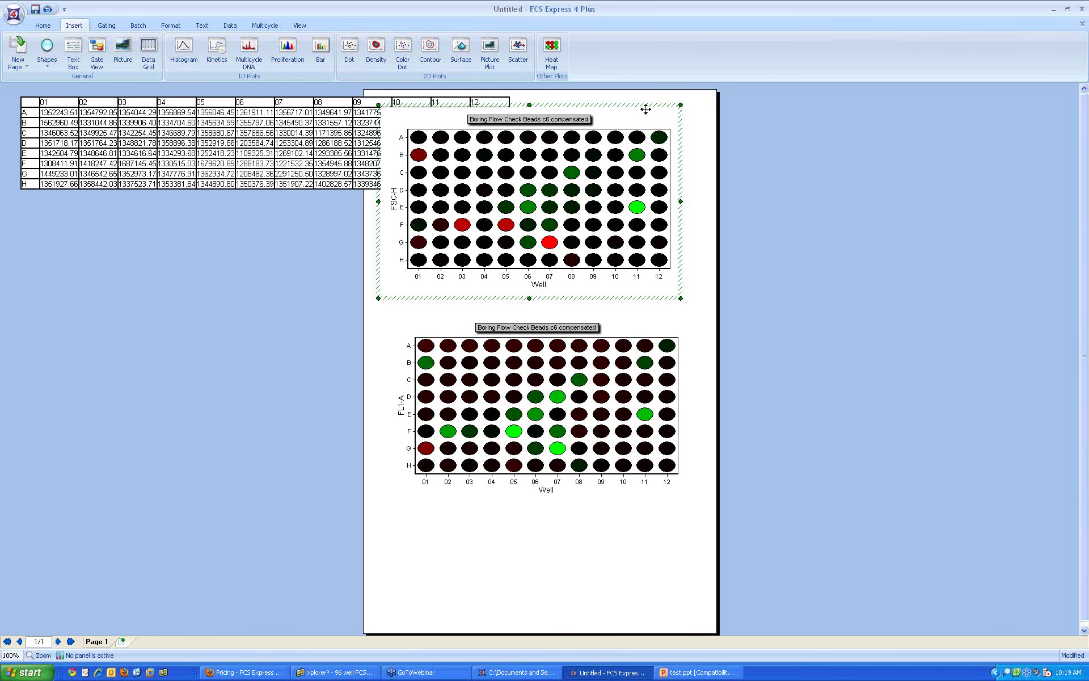
{"action": "left_click_drag", "start_coordinate": [641, 108], "coordinate": [848, 110]}
{"action": "left_click", "coordinate": [502, 231]}
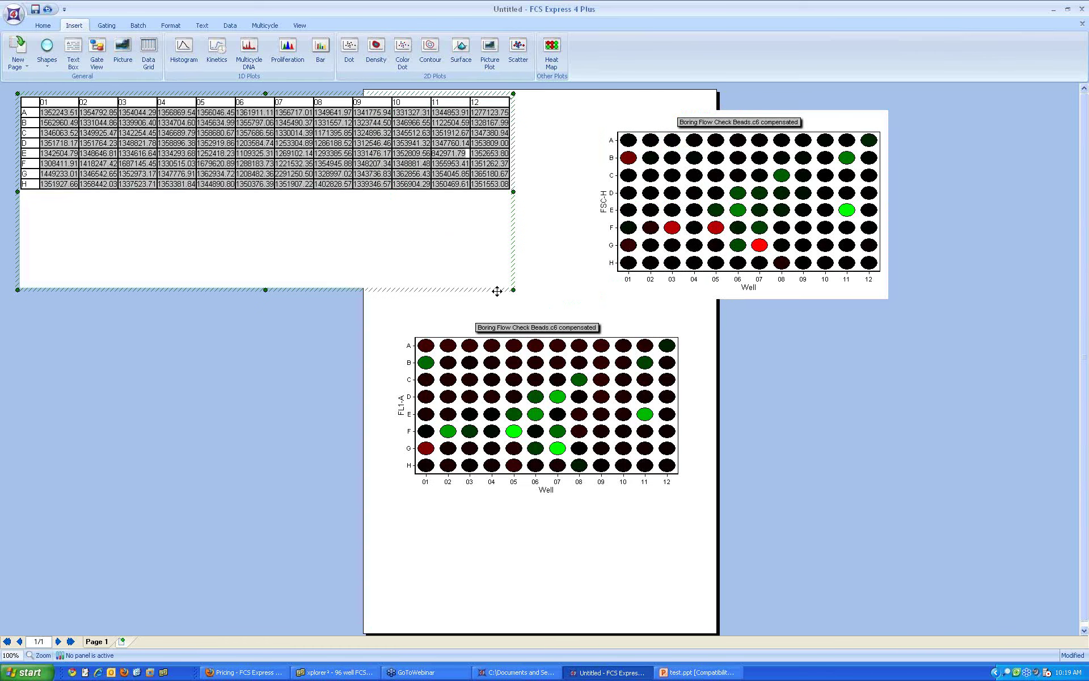
{"action": "left_click_drag", "start_coordinate": [513, 289], "coordinate": [507, 195]}
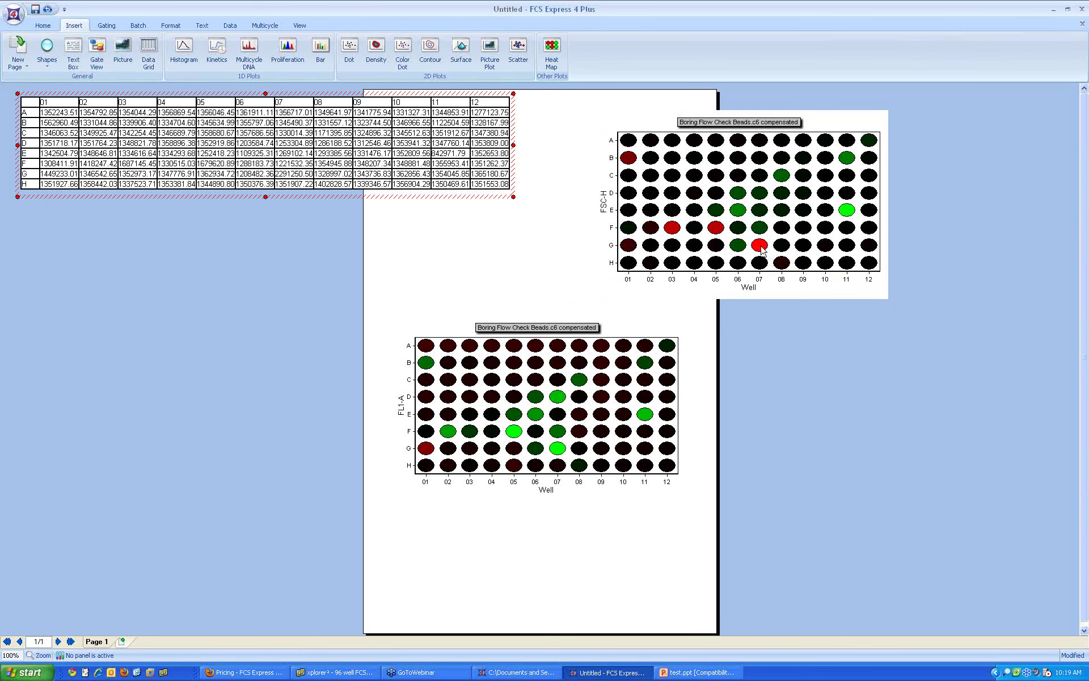
Step: Open the FSC-H heat map's formatting at its Overlays settings
{"action": "right_click", "coordinate": [735, 227]}
{"action": "left_click", "coordinate": [737, 231]}
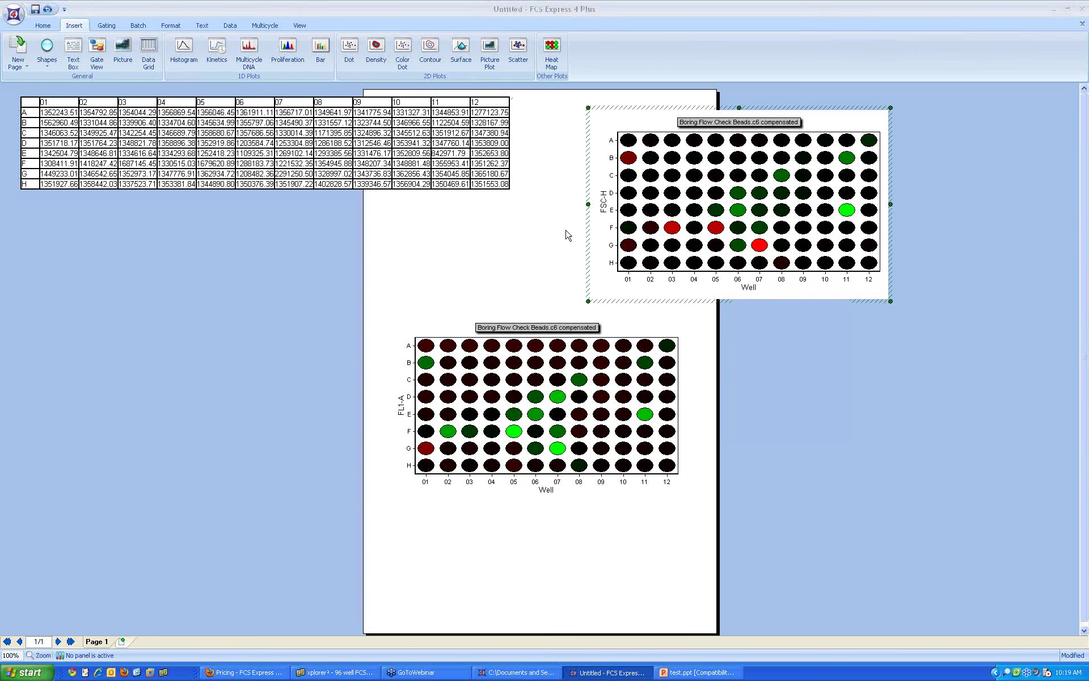
{"action": "left_click", "coordinate": [318, 214]}
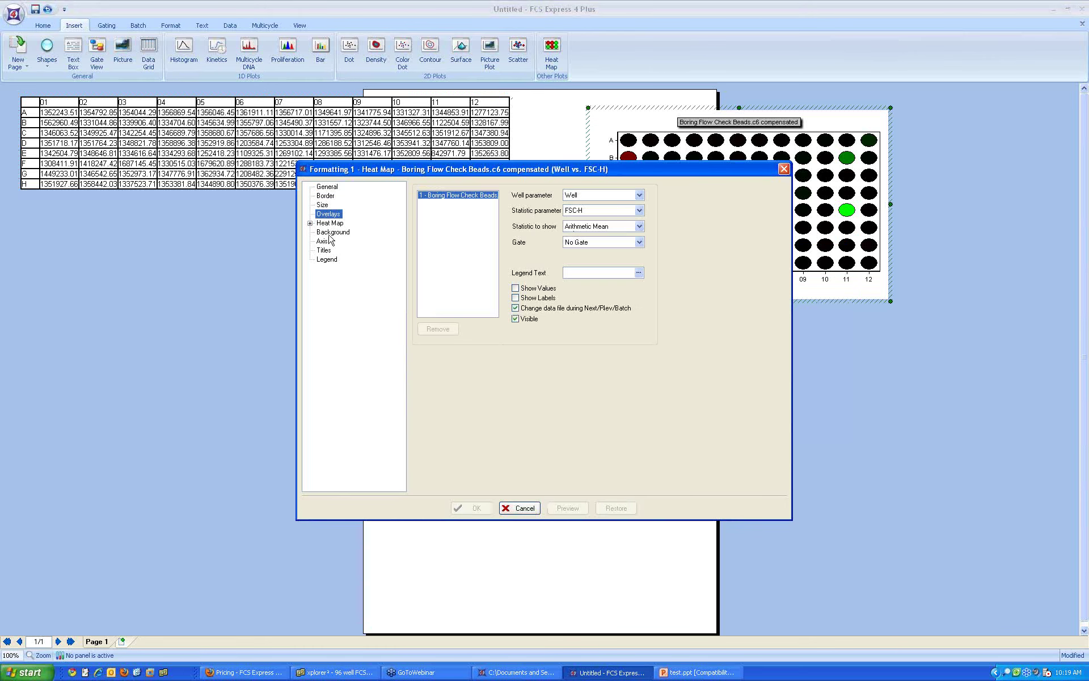
Step: Set the heat map's Statistic to show to # of Events and move the values table onto the page
{"action": "left_click", "coordinate": [310, 223]}
{"action": "left_click", "coordinate": [344, 241]}
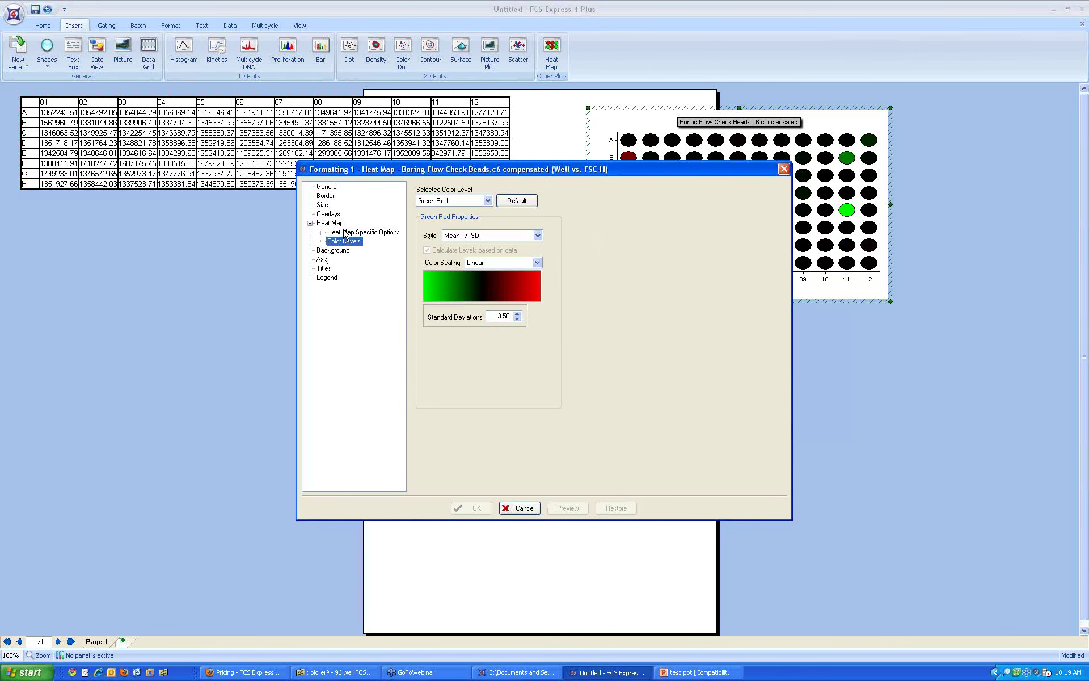
{"action": "left_click", "coordinate": [328, 214]}
{"action": "left_click", "coordinate": [587, 226]}
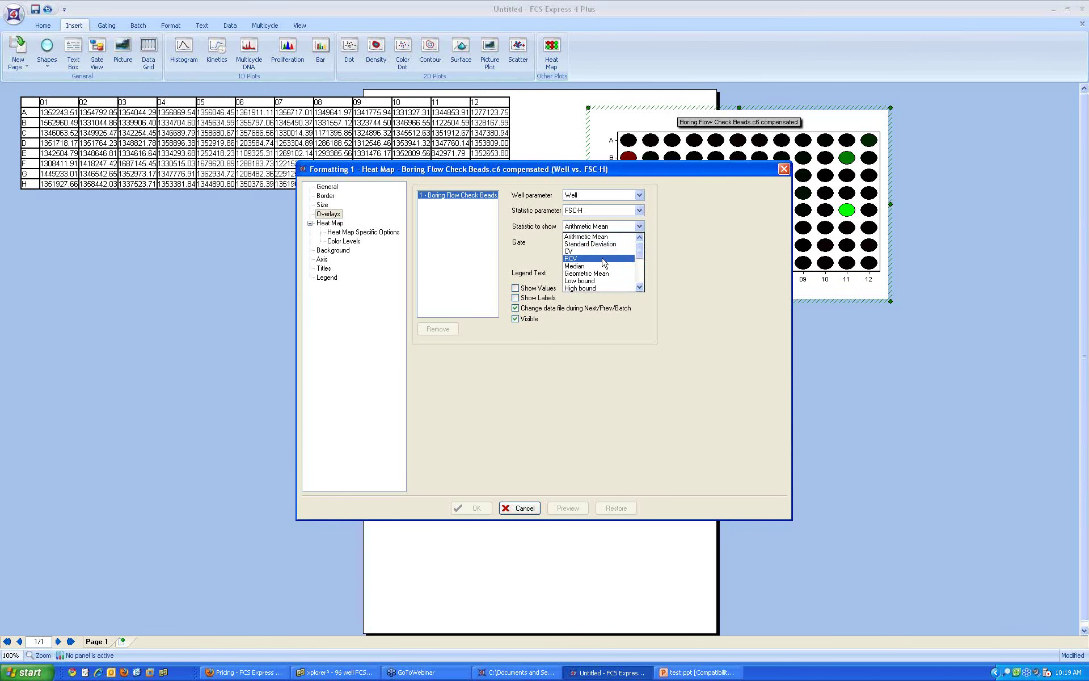
{"action": "scroll", "coordinate": [606, 259], "scroll_direction": "down", "scroll_amount": 2}
{"action": "left_click", "coordinate": [605, 255]}
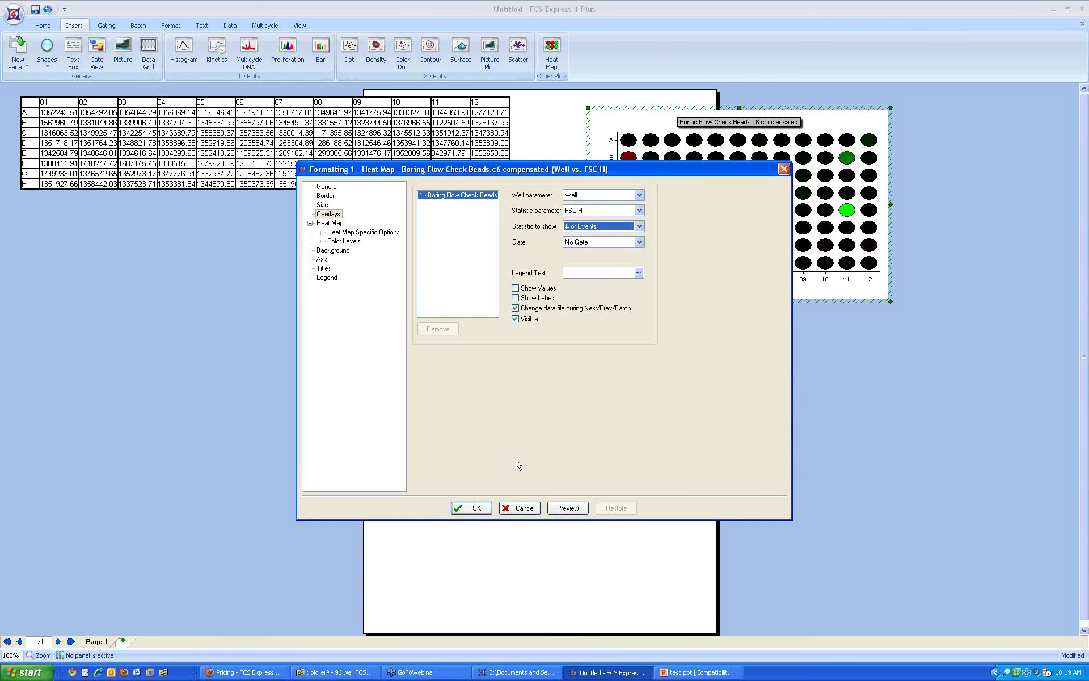
{"action": "left_click", "coordinate": [477, 507]}
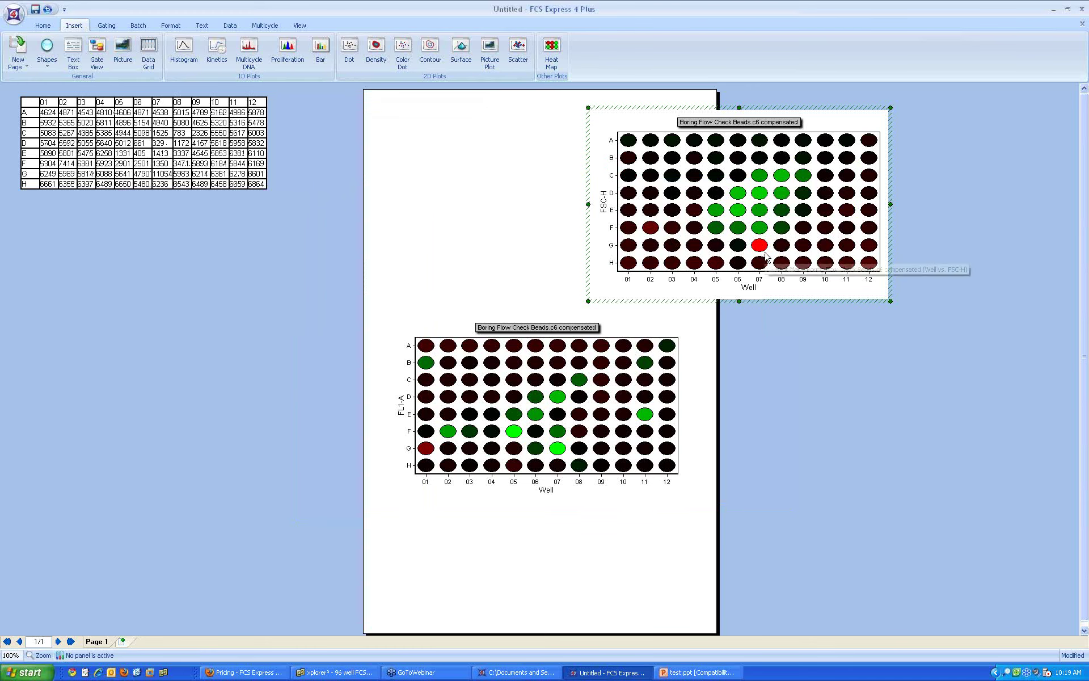
{"action": "left_click_drag", "start_coordinate": [226, 101], "coordinate": [410, 147]}
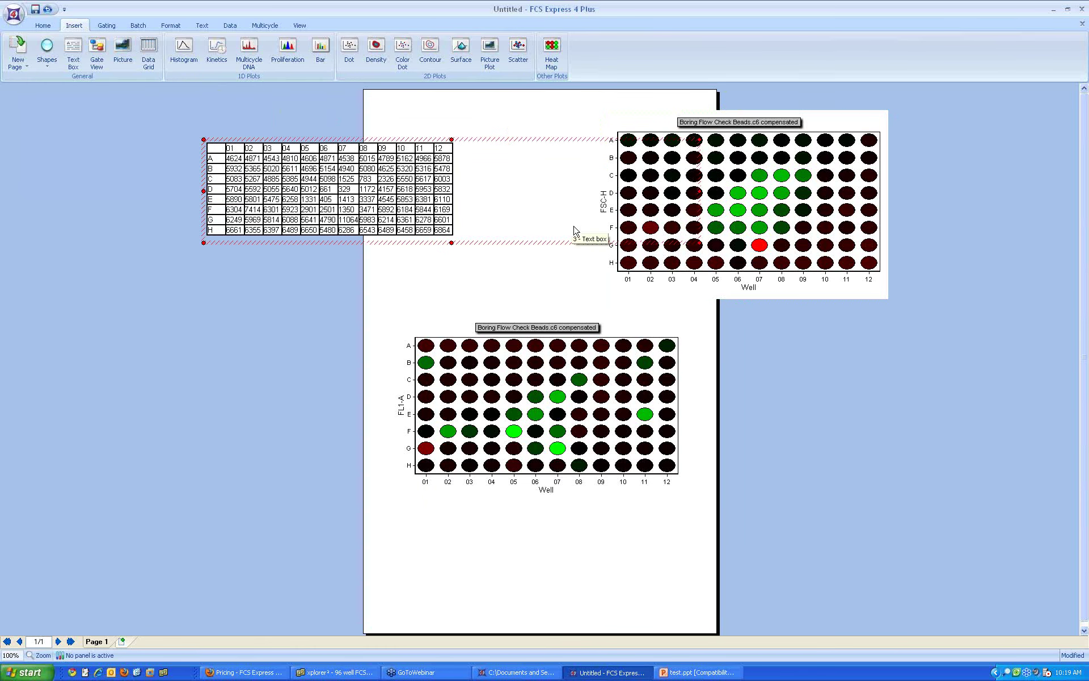
{"action": "left_click", "coordinate": [311, 266]}
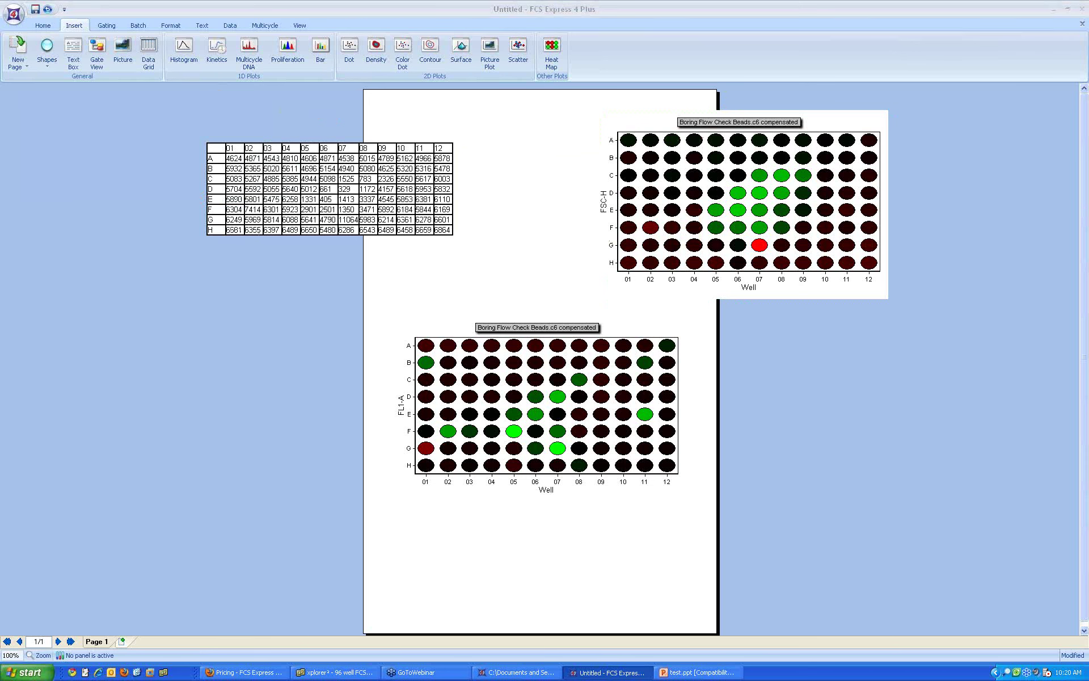
Step: Pen-trace row D and column 07 across table and heat map, circling the D07 value
{"action": "mouse_move", "coordinate": [358, 214]}
{"action": "left_mouse_down"}
{"action": "mouse_move", "coordinate": [338, 222]}
{"action": "mouse_move", "coordinate": [361, 214]}
{"action": "left_mouse_up"}
{"action": "mouse_move", "coordinate": [608, 193]}
{"action": "left_mouse_down"}
{"action": "mouse_move", "coordinate": [759, 187]}
{"action": "mouse_move", "coordinate": [759, 278]}
{"action": "left_mouse_up"}
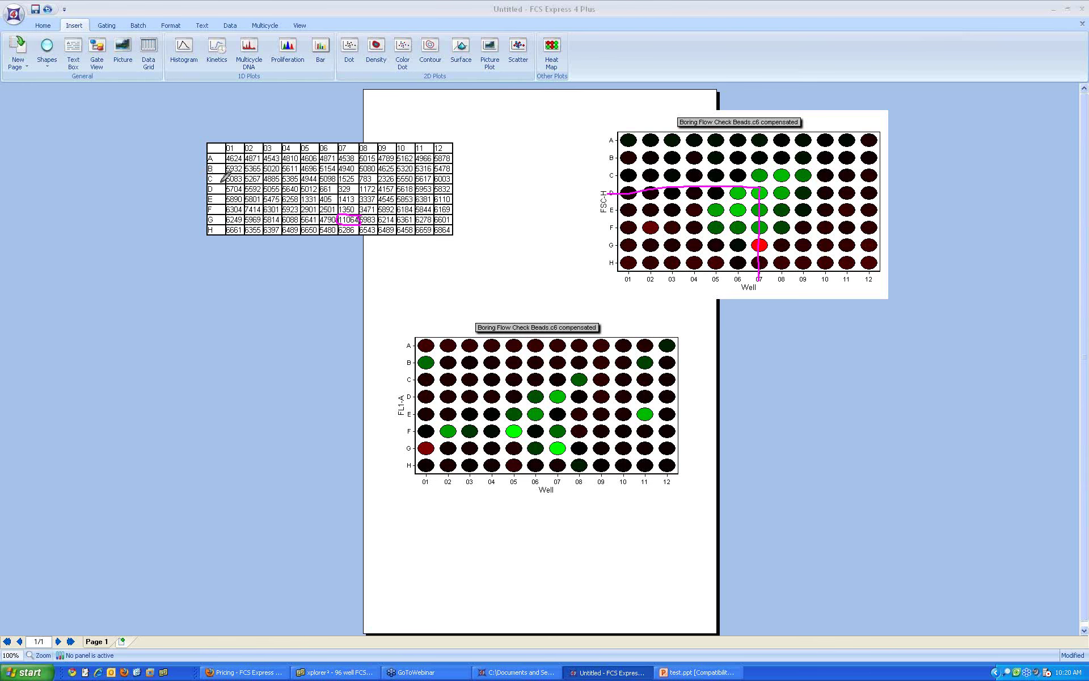
{"action": "mouse_move", "coordinate": [215, 189]}
{"action": "left_mouse_down"}
{"action": "mouse_move", "coordinate": [355, 191]}
{"action": "mouse_move", "coordinate": [347, 238]}
{"action": "left_mouse_up"}
{"action": "mouse_move", "coordinate": [361, 180]}
{"action": "left_mouse_down"}
{"action": "mouse_move", "coordinate": [340, 180]}
{"action": "mouse_move", "coordinate": [353, 191]}
{"action": "left_mouse_up"}
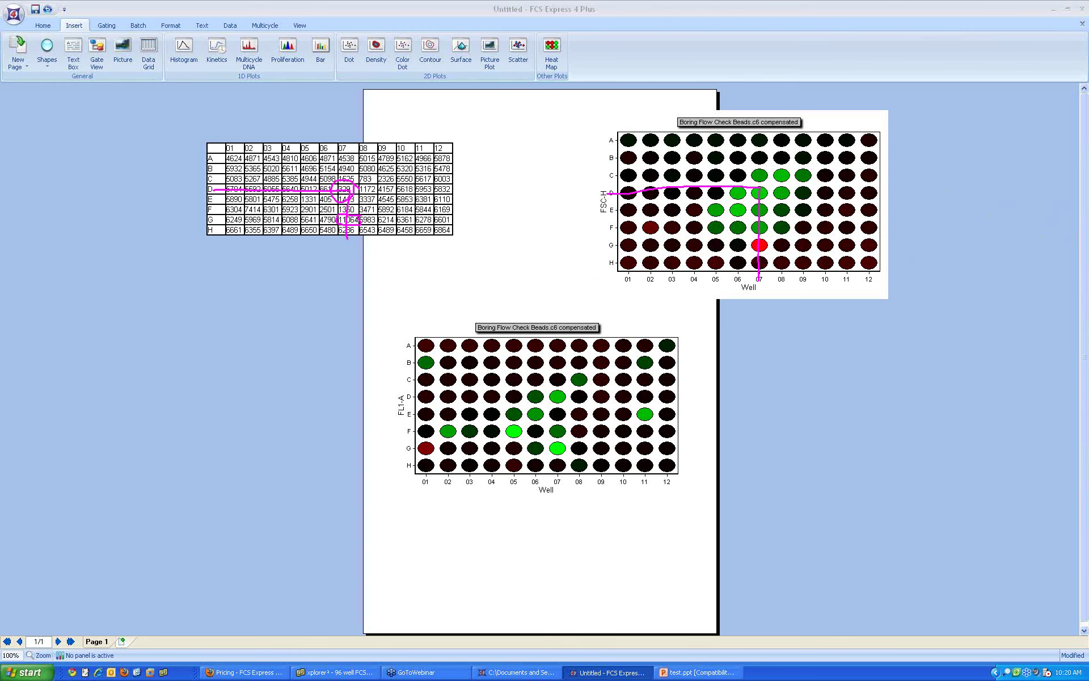
Step: Change the FSC-H heat map's Statistic to show to Median and shift the values table left
{"action": "right_click", "coordinate": [708, 244]}
{"action": "left_click", "coordinate": [725, 249]}
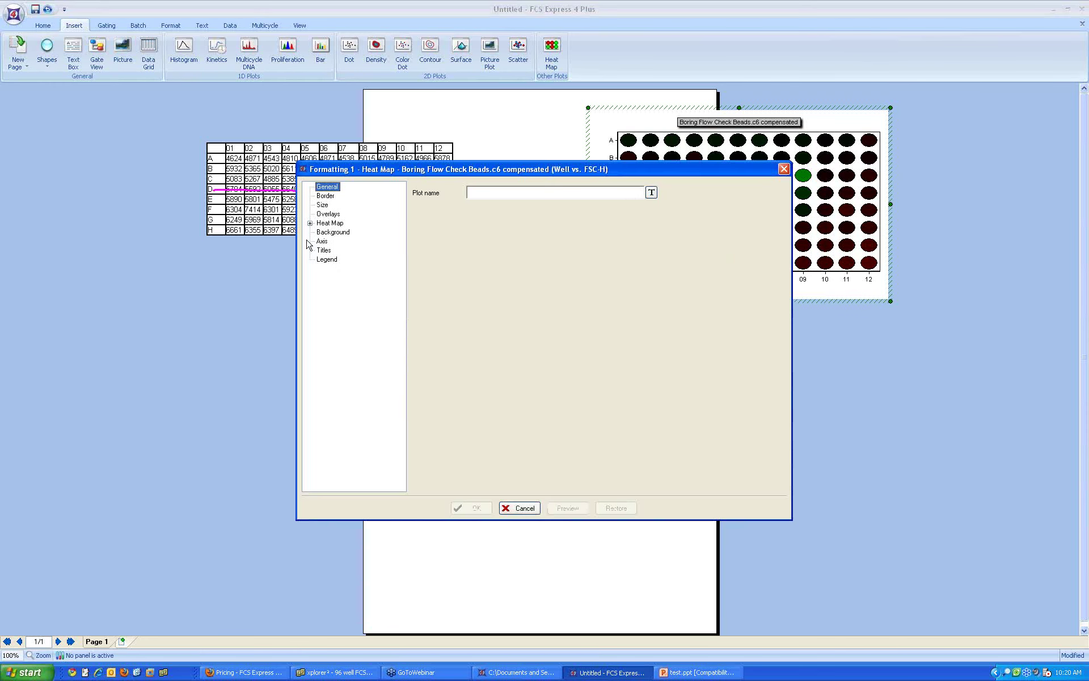
{"action": "left_click", "coordinate": [328, 214]}
{"action": "left_click", "coordinate": [613, 227]}
{"action": "left_click_drag", "start_coordinate": [642, 267], "coordinate": [643, 260]}
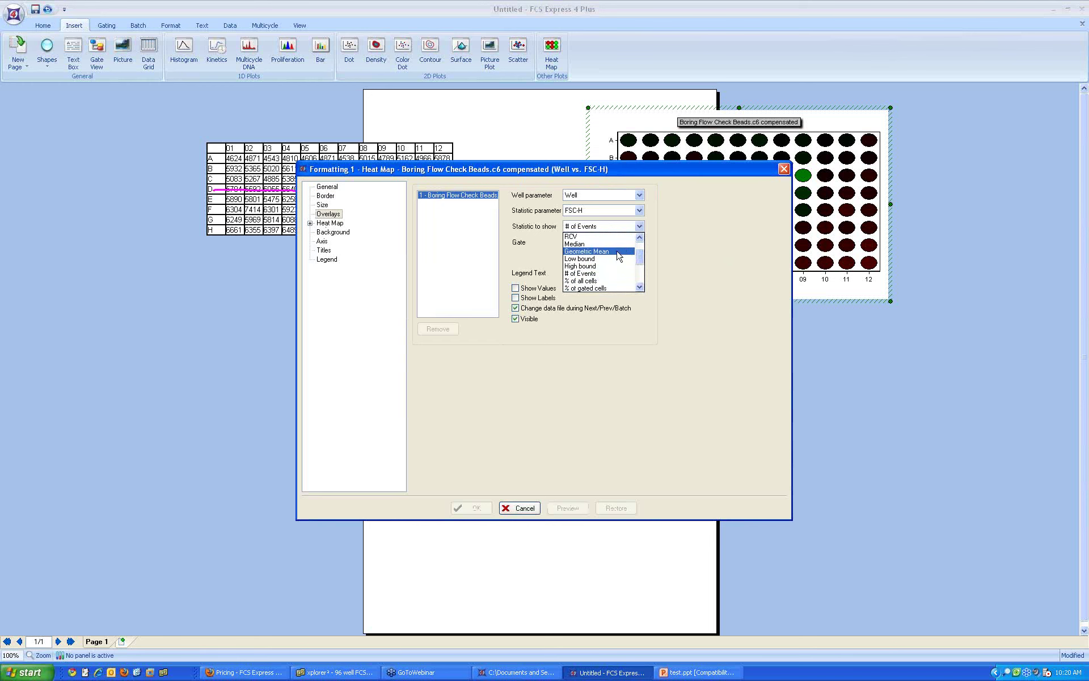
{"action": "left_click", "coordinate": [576, 244]}
{"action": "left_click", "coordinate": [475, 510]}
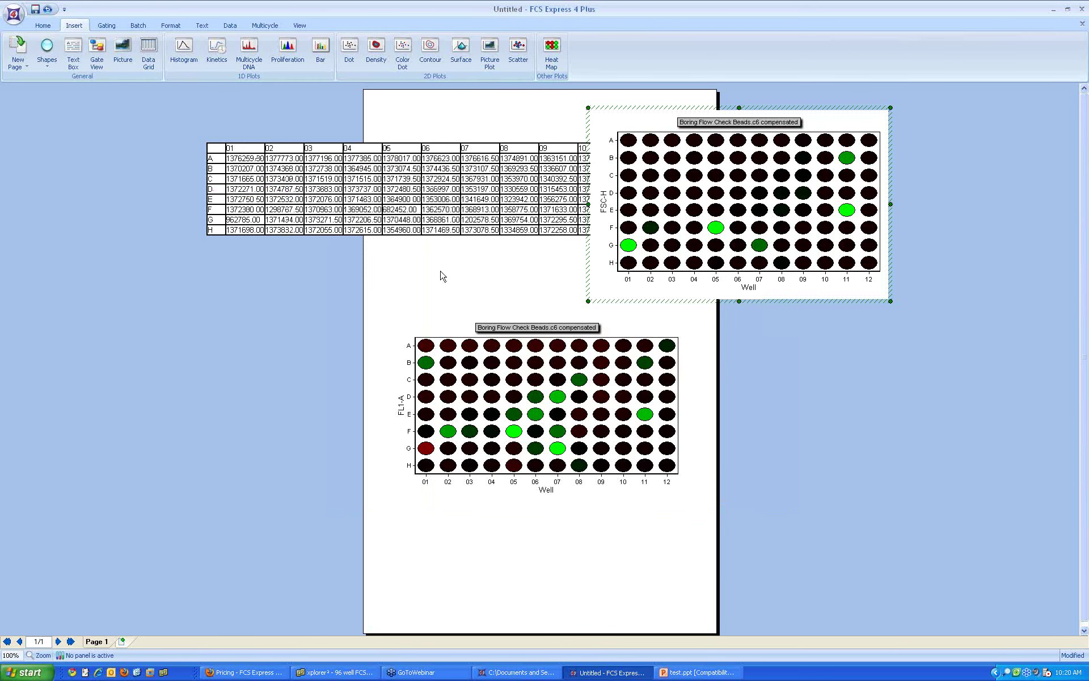
{"action": "left_click_drag", "start_coordinate": [391, 139], "coordinate": [288, 139]}
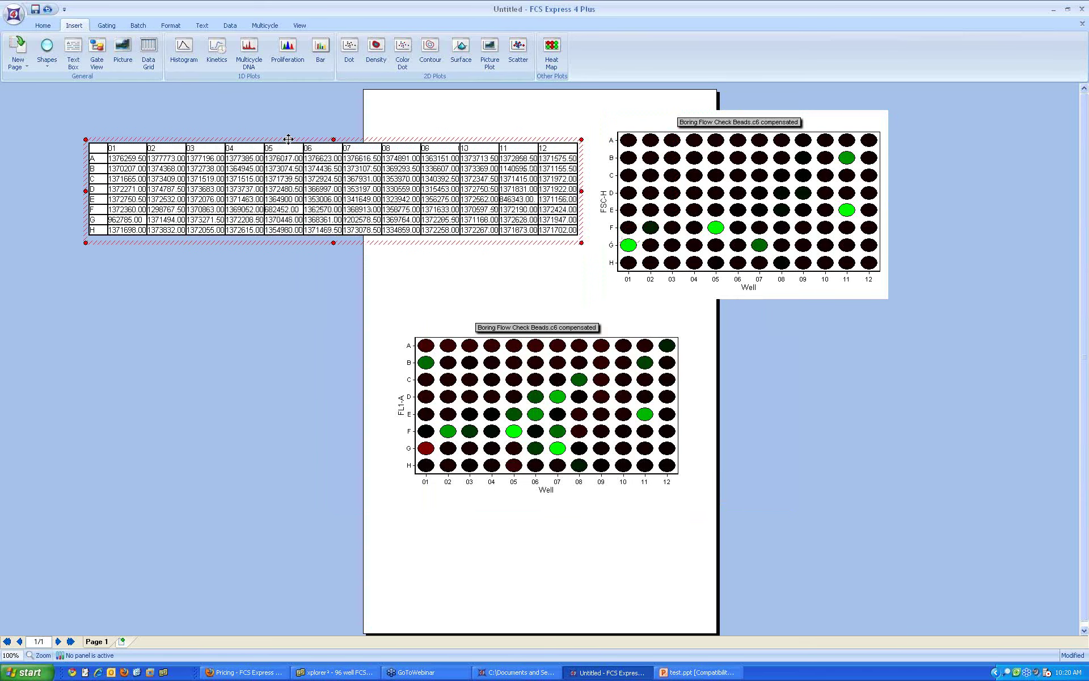
Step: Reselect the values table and browse its right-click insert options without choosing one
{"action": "left_click", "coordinate": [435, 257]}
{"action": "left_click", "coordinate": [444, 244]}
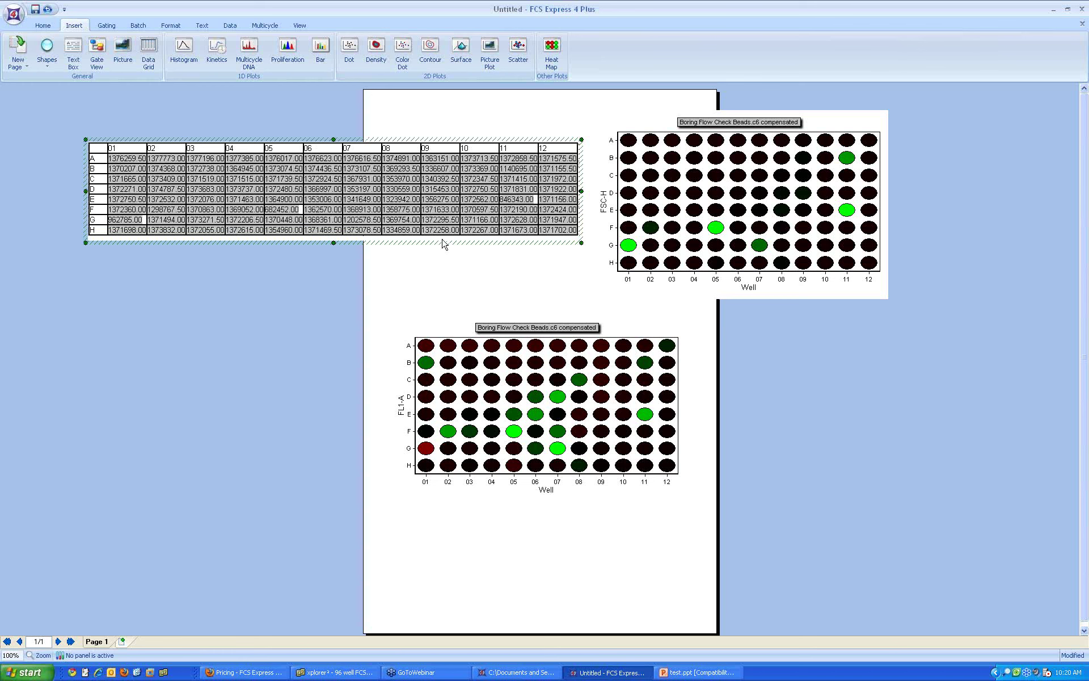
{"action": "right_click", "coordinate": [446, 238]}
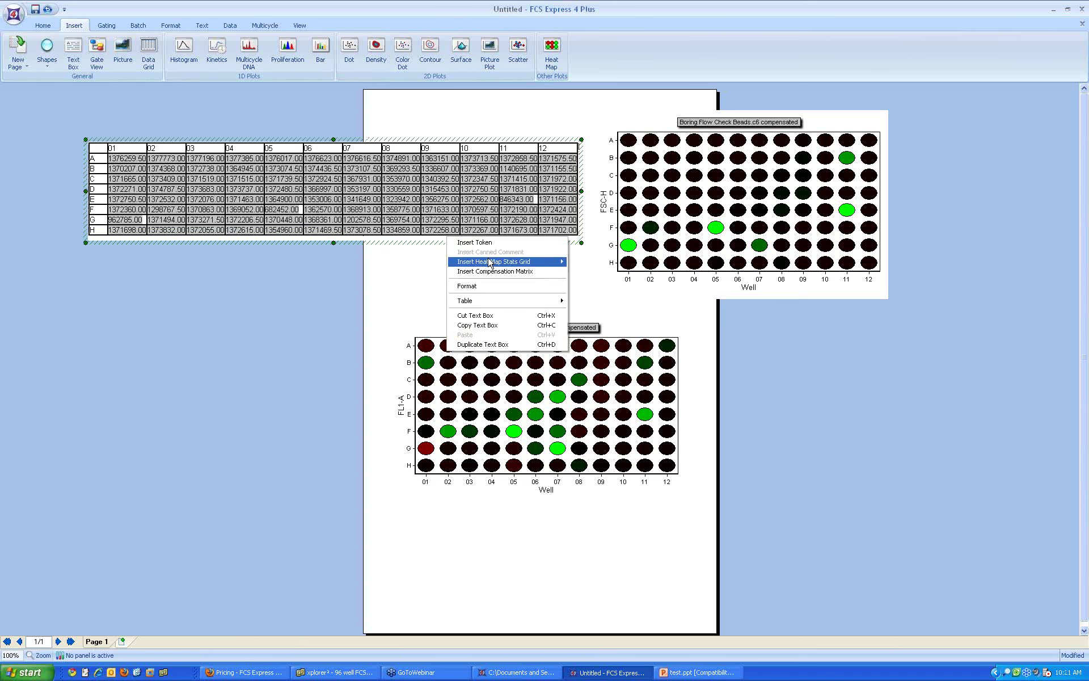
{"action": "mouse_move", "coordinate": [490, 263]}
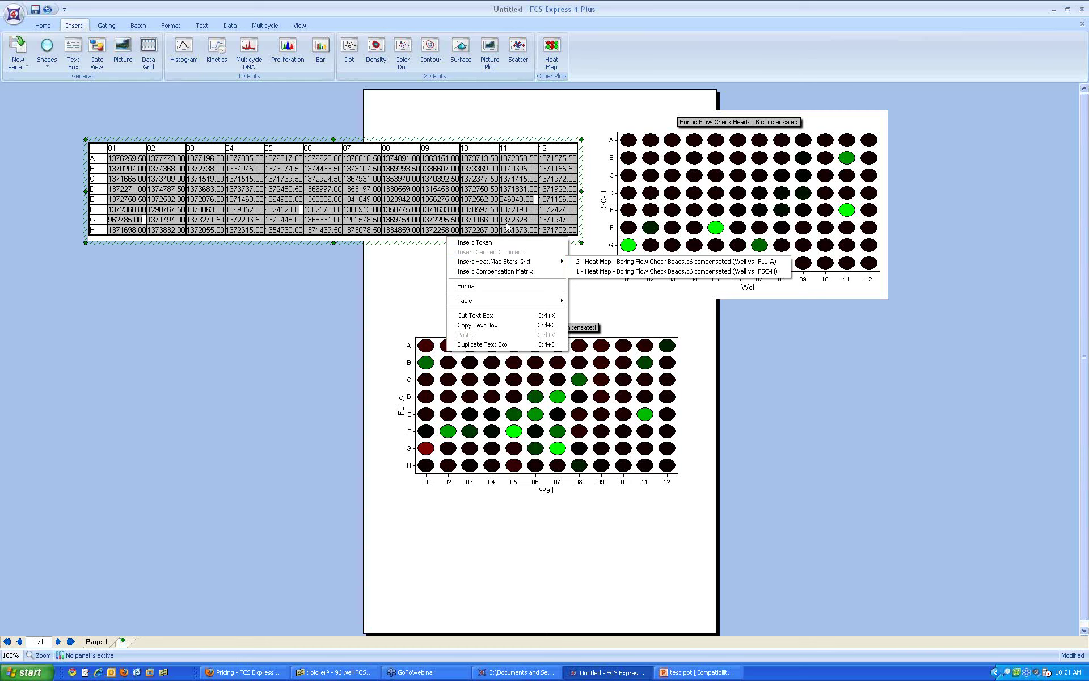
{"action": "left_click", "coordinate": [366, 266]}
{"action": "left_click", "coordinate": [479, 204]}
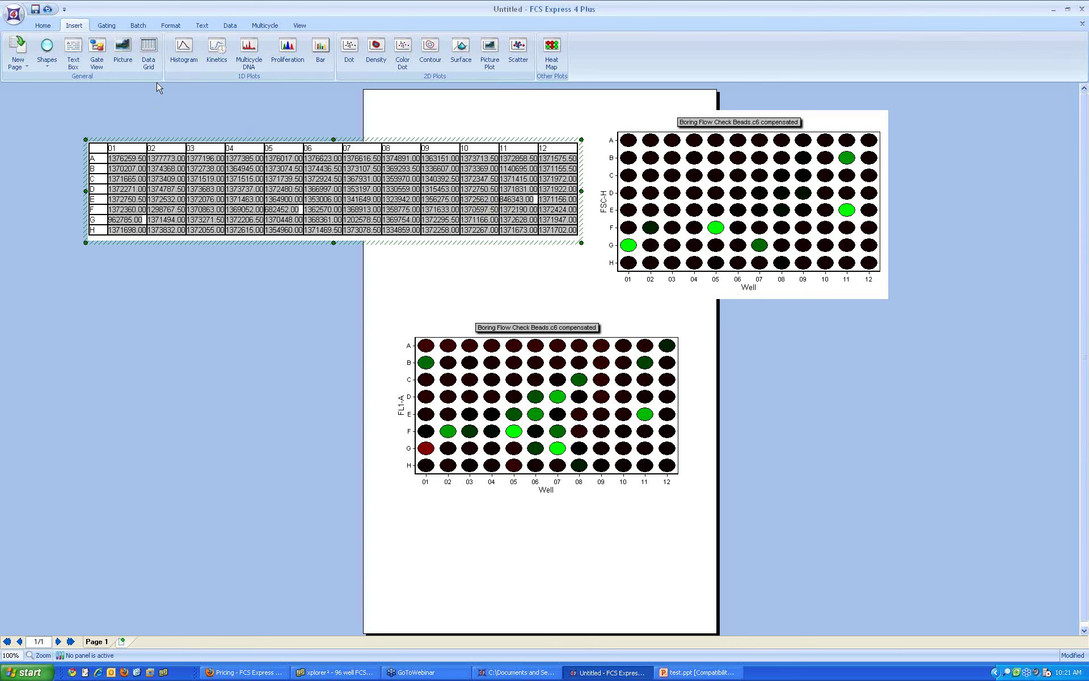
{"action": "left_click", "coordinate": [73, 51]}
Step: Add a text box reading 'My value in my well is' with a statistic token for well A05
{"action": "left_click_drag", "start_coordinate": [89, 282], "coordinate": [316, 448]}
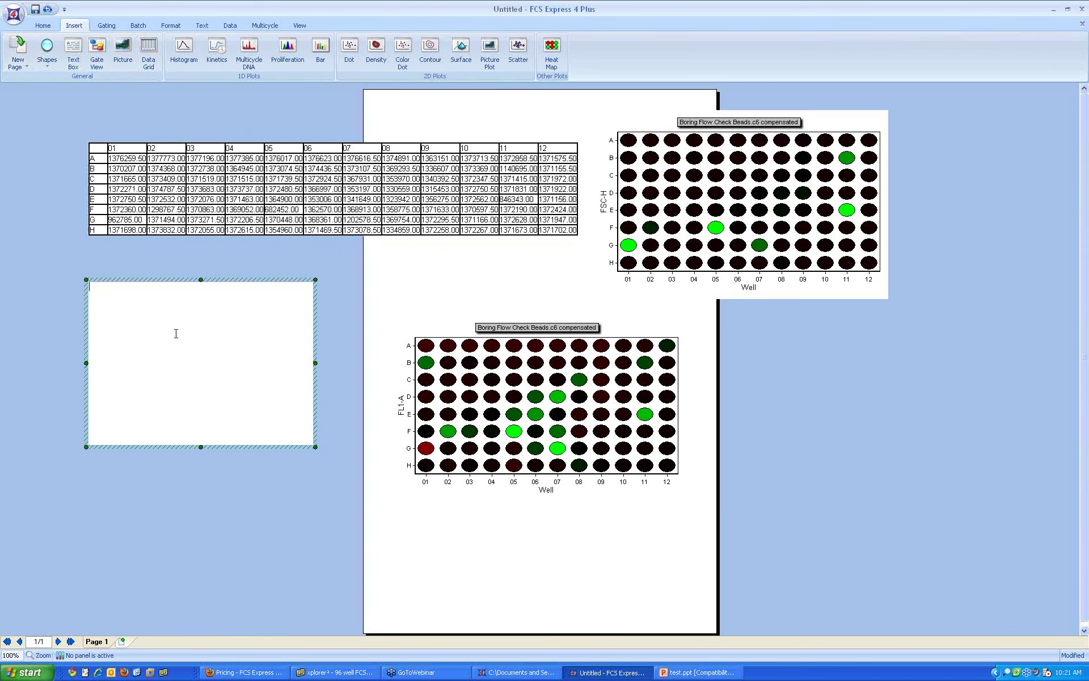
{"action": "type", "text": "My value in my well is"}
{"action": "right_click", "coordinate": [184, 291]}
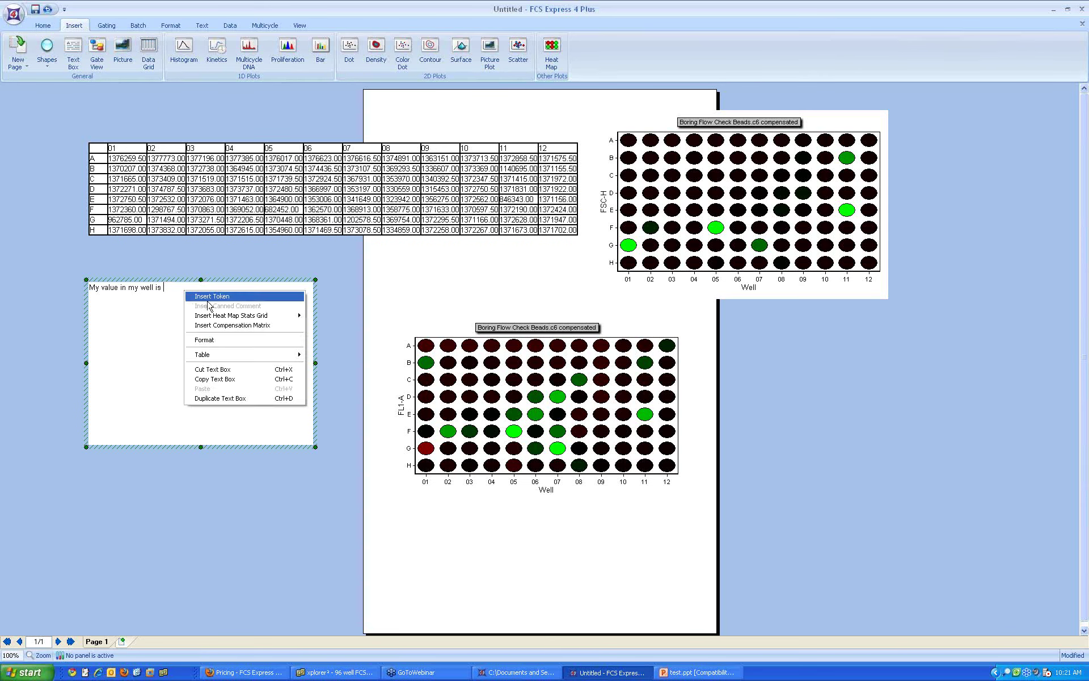
{"action": "left_click", "coordinate": [212, 296]}
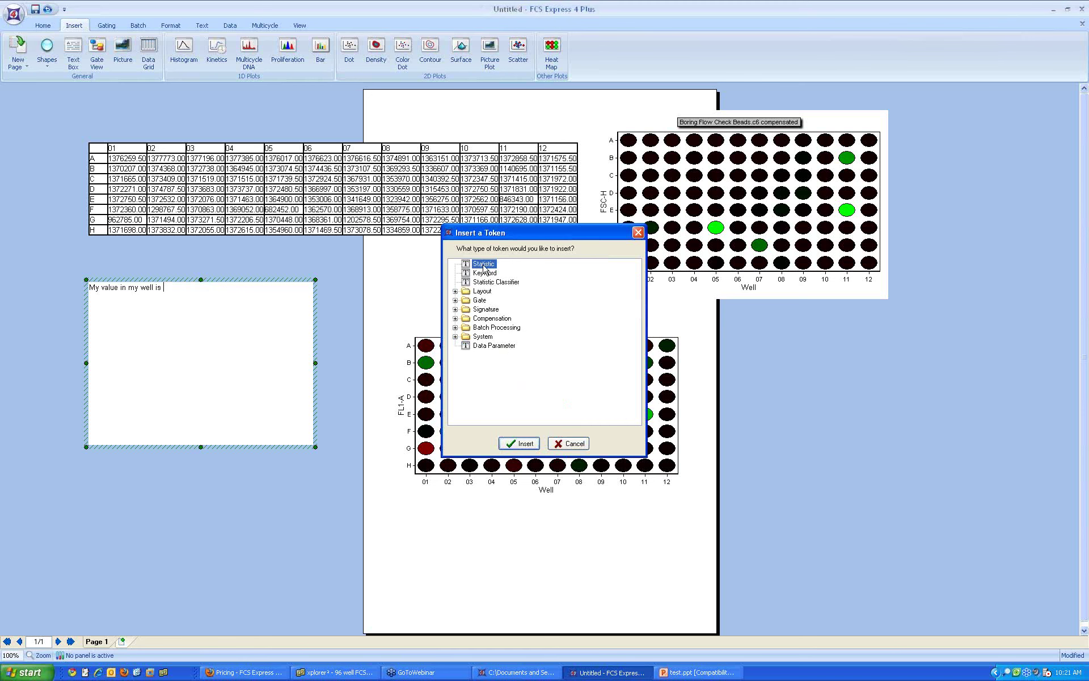
{"action": "left_click", "coordinate": [530, 446]}
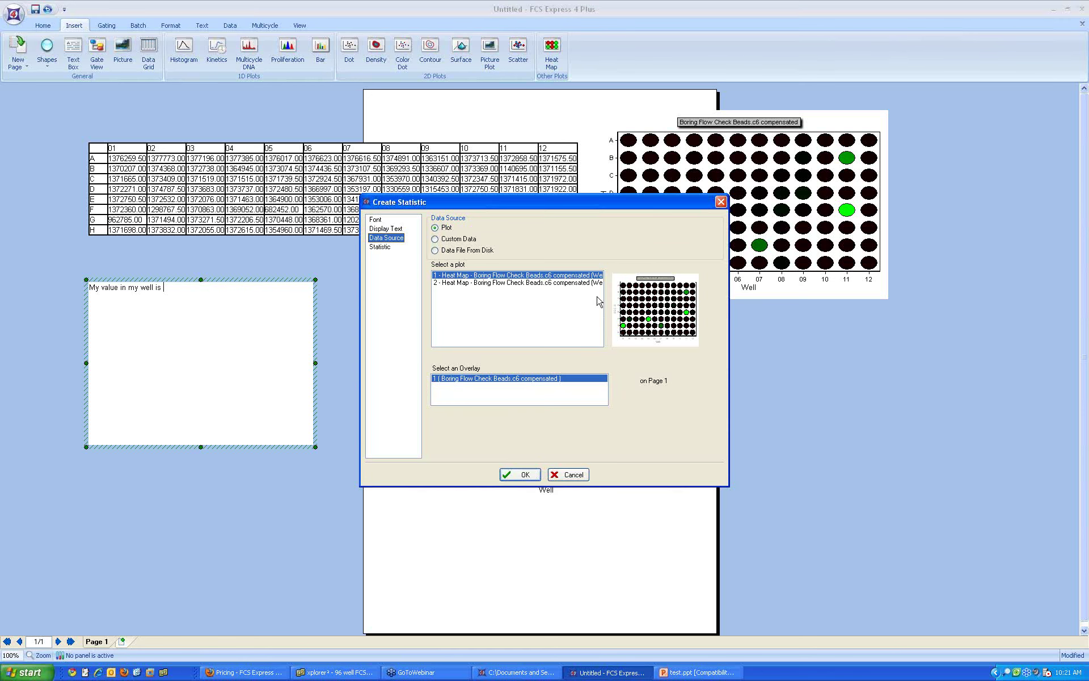
{"action": "left_click", "coordinate": [380, 248]}
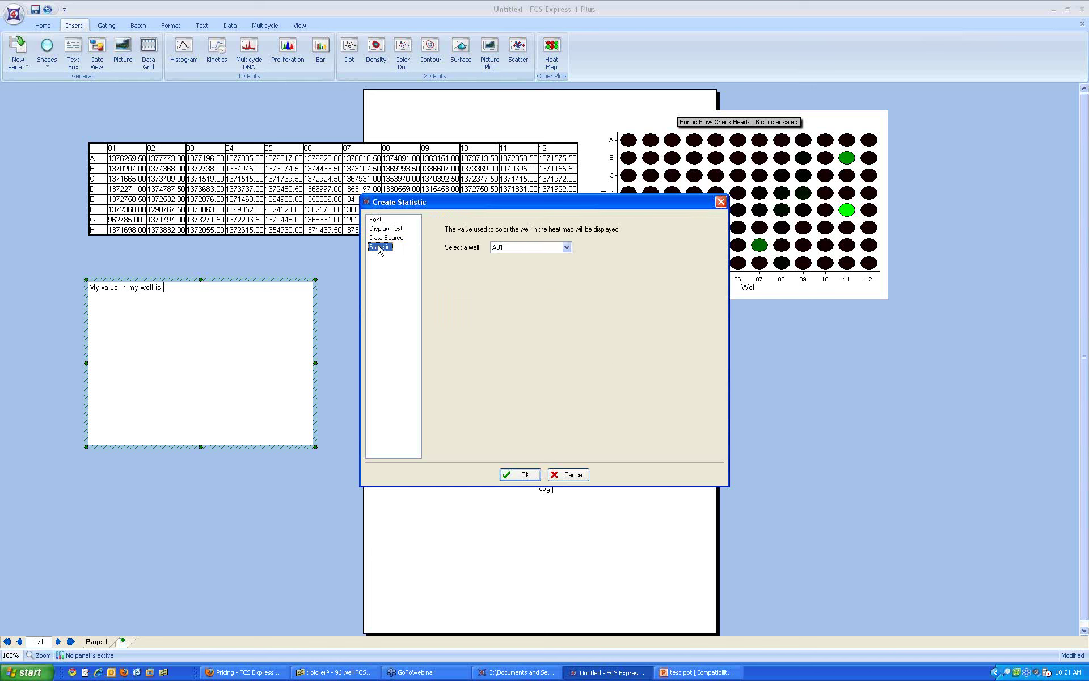
{"action": "left_click", "coordinate": [518, 250]}
{"action": "mouse_move", "coordinate": [567, 265]}
{"action": "left_mouse_down"}
{"action": "mouse_move", "coordinate": [567, 282]}
{"action": "mouse_move", "coordinate": [567, 261]}
{"action": "left_mouse_up"}
{"action": "left_click", "coordinate": [518, 287]}
{"action": "left_click", "coordinate": [518, 474]}
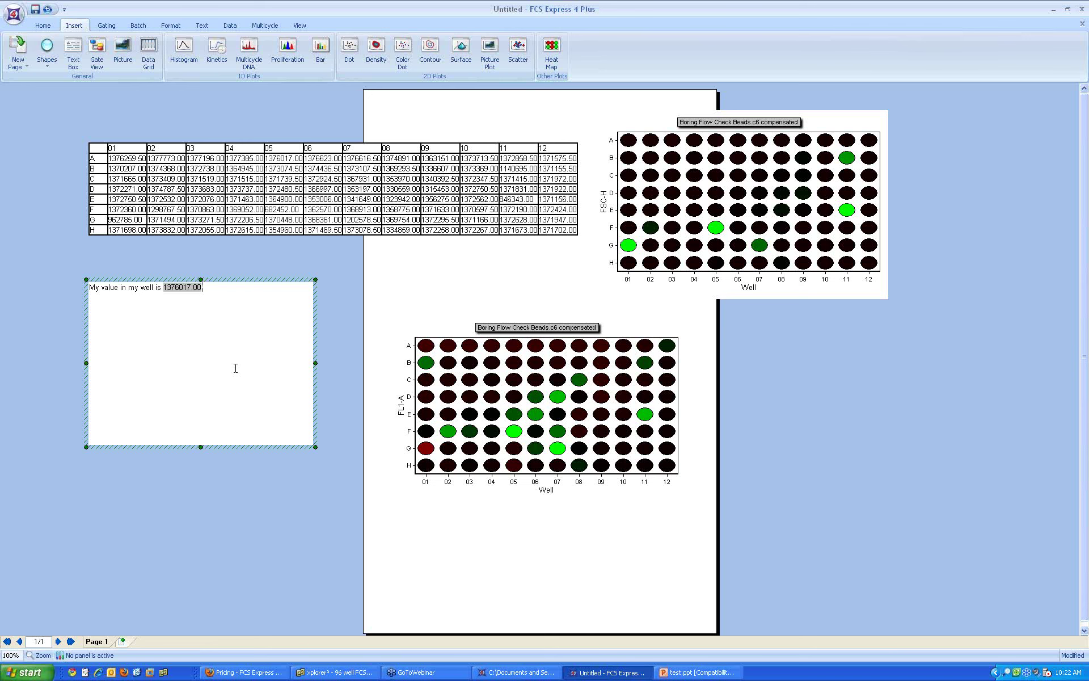
Step: Delete the demo text box and the grid of well values
{"action": "left_click", "coordinate": [230, 280]}
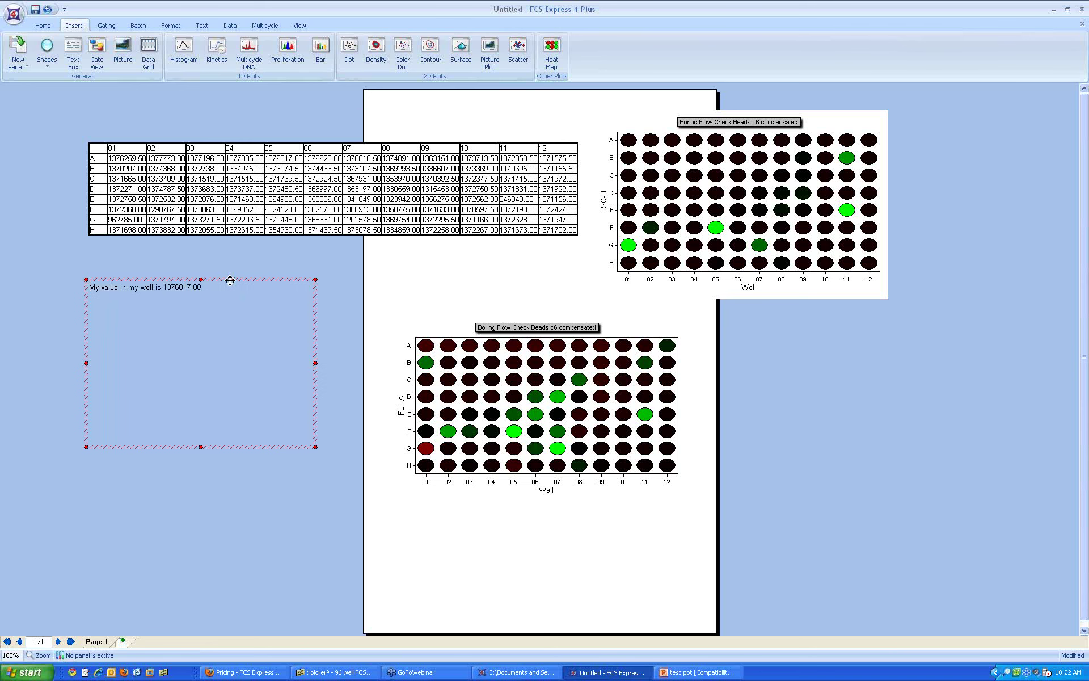
{"action": "key", "text": "Delete"}
{"action": "left_click", "coordinate": [239, 138]}
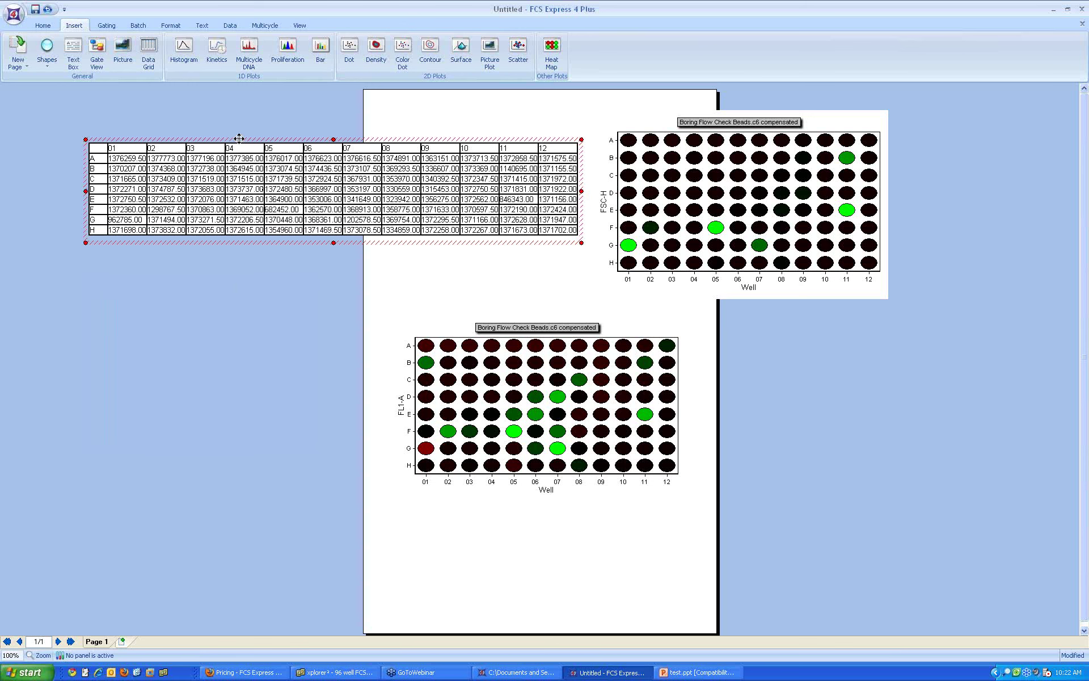
{"action": "key", "text": "Delete"}
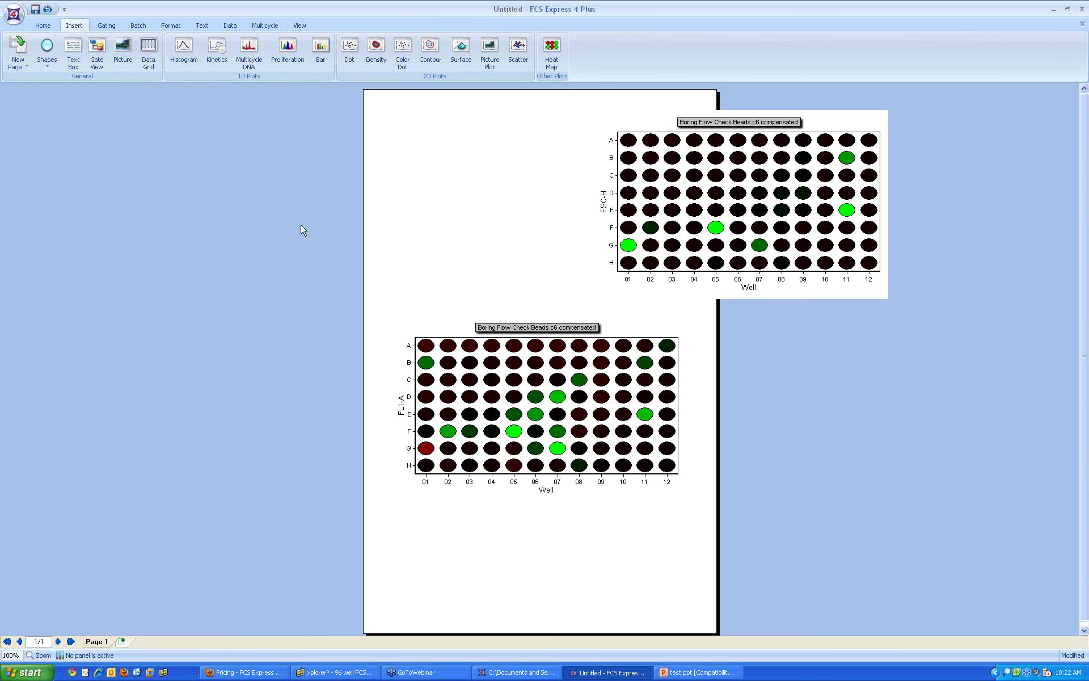
{"action": "left_click", "coordinate": [343, 50]}
Step: Drag out the SSC-A versus FSC-A dot plot at the page's upper left
{"action": "left_click_drag", "start_coordinate": [182, 114], "coordinate": [417, 323]}
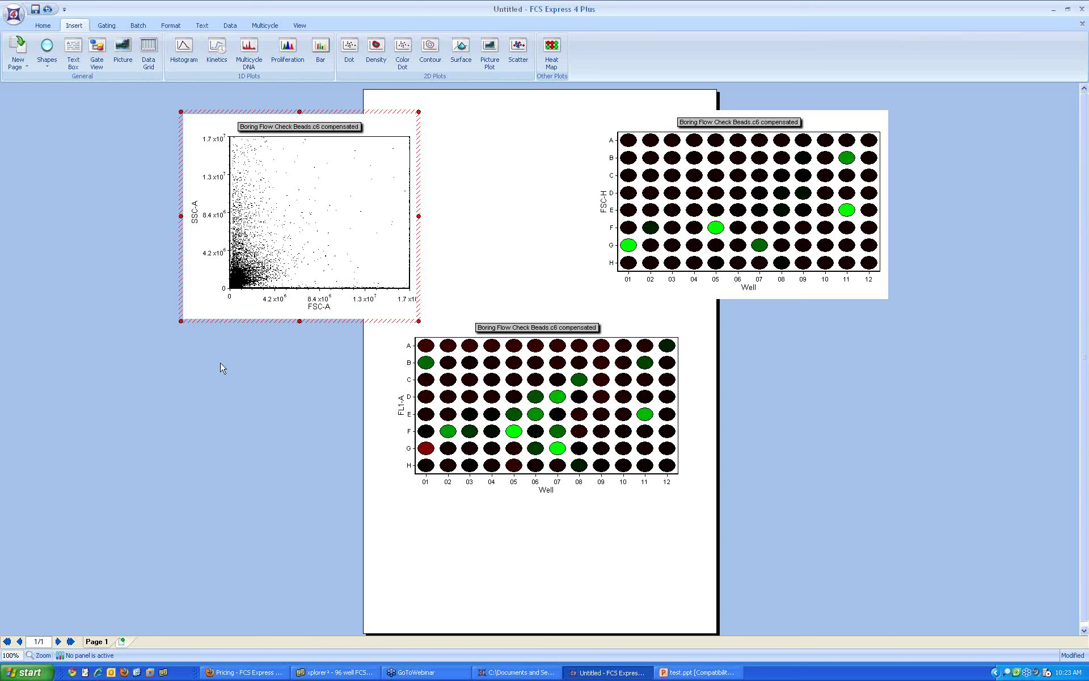
{"action": "left_click", "coordinate": [106, 26]}
Step: Draw a rectangular gate around the high-scatter events on the dot plot and name it 'high ssc'
{"action": "left_click", "coordinate": [104, 50]}
{"action": "left_click_drag", "start_coordinate": [226, 140], "coordinate": [353, 253]}
{"action": "type", "text": "high ssc"}
{"action": "left_click", "coordinate": [516, 418]}
{"action": "left_click", "coordinate": [73, 25]}
Step: Add a histogram at the lower left of the page plotting FL1-A on its x-axis
{"action": "left_click", "coordinate": [184, 51]}
{"action": "left_click_drag", "start_coordinate": [99, 361], "coordinate": [373, 549]}
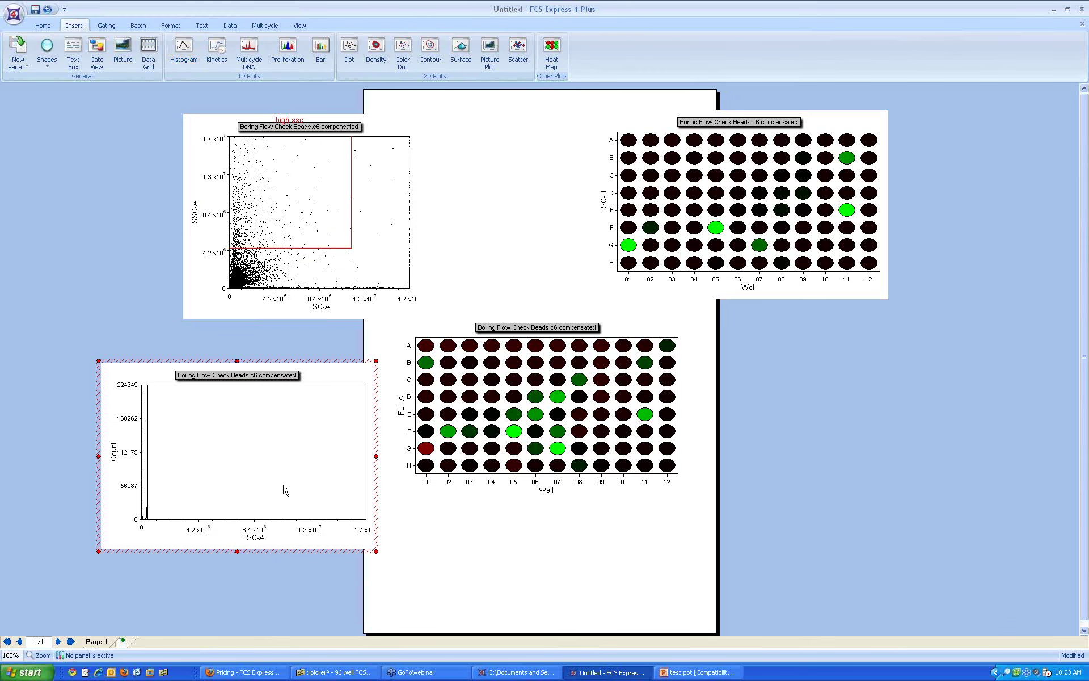
{"action": "left_click", "coordinate": [255, 537]}
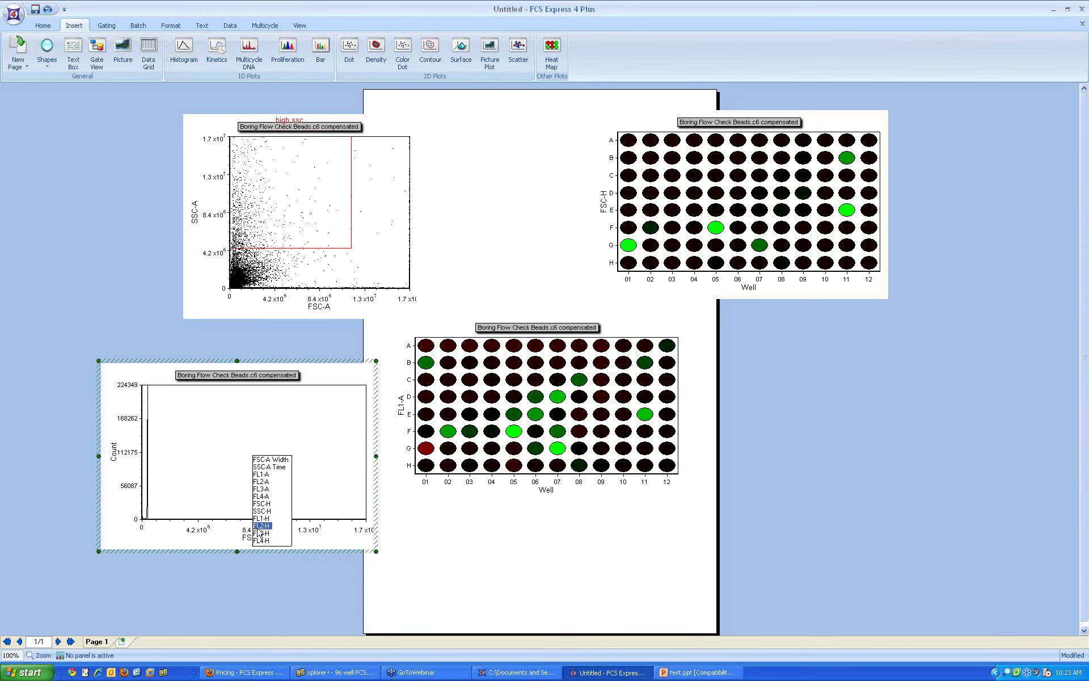
{"action": "left_click", "coordinate": [265, 475]}
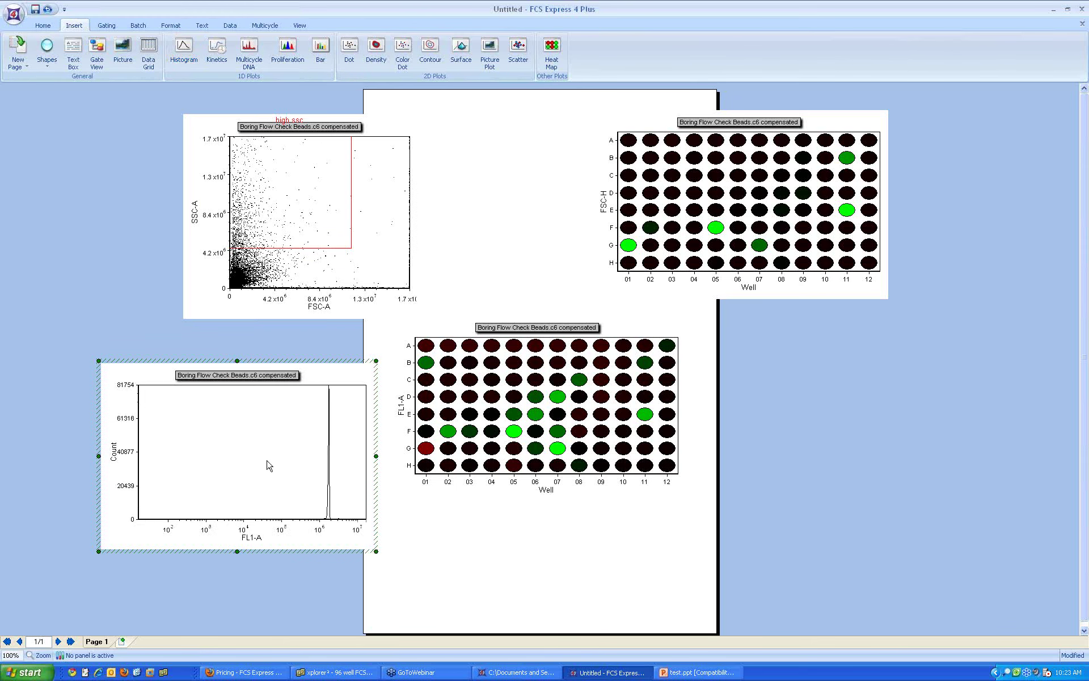
{"action": "left_click", "coordinate": [104, 27]}
{"action": "left_click", "coordinate": [56, 60]}
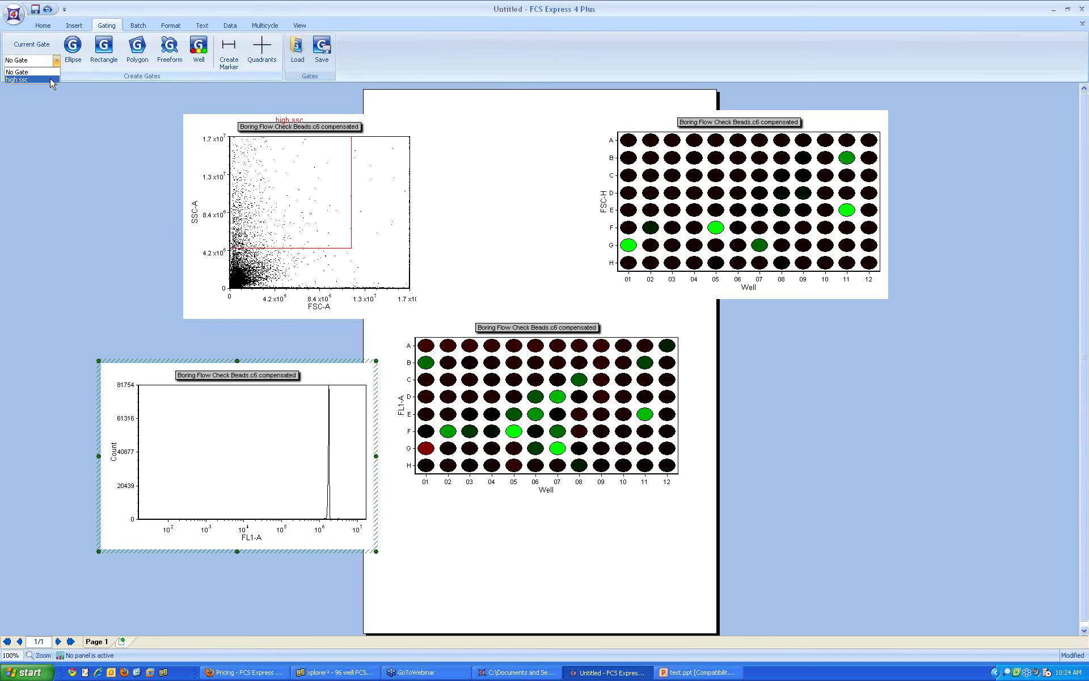
Step: Apply the high ssc gate to the FL1-A histogram, then select the lower FL1-A heat map
{"action": "left_click", "coordinate": [85, 173]}
{"action": "left_click", "coordinate": [260, 197]}
{"action": "left_click", "coordinate": [260, 197]}
{"action": "left_click_drag", "start_coordinate": [285, 390], "coordinate": [260, 440]}
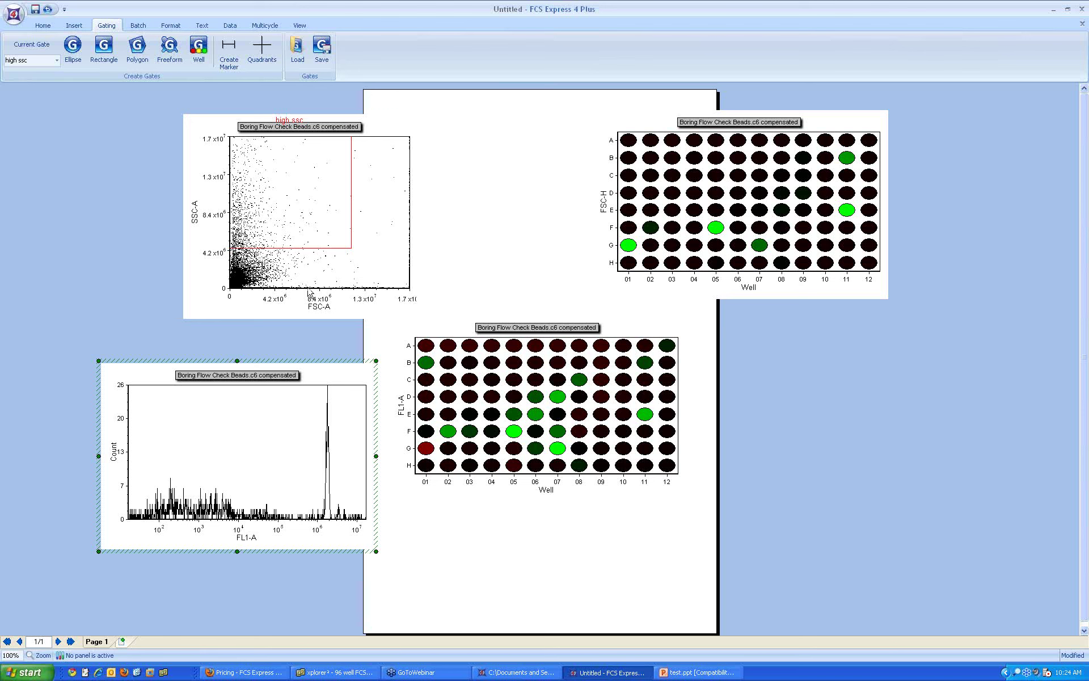
{"action": "left_click", "coordinate": [291, 227]}
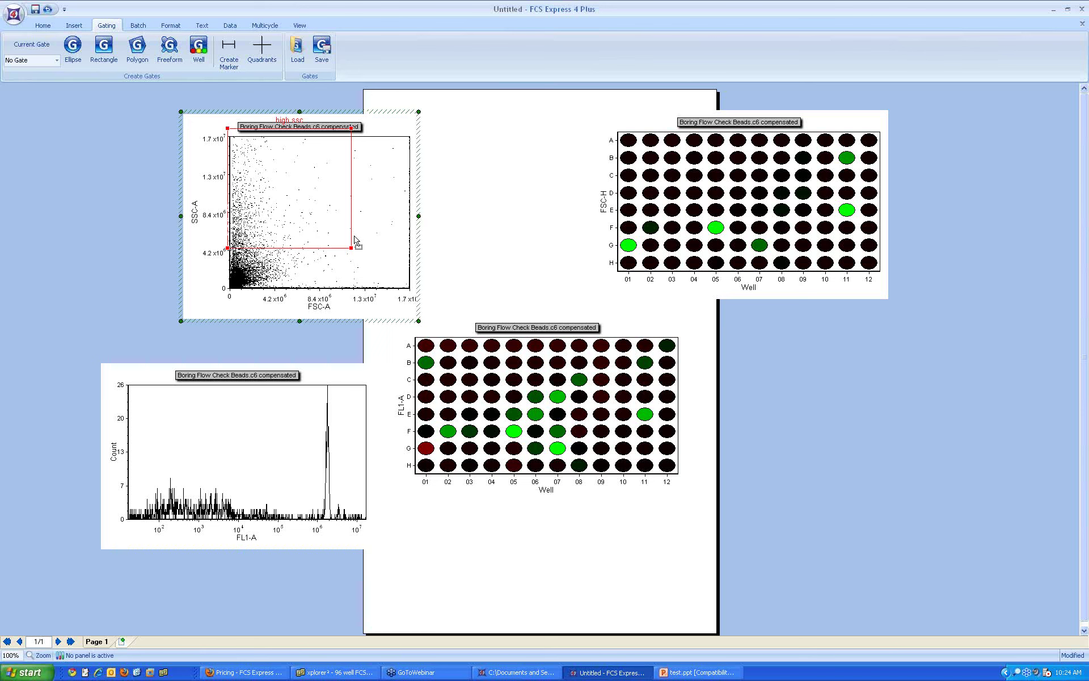
{"action": "left_click", "coordinate": [487, 407]}
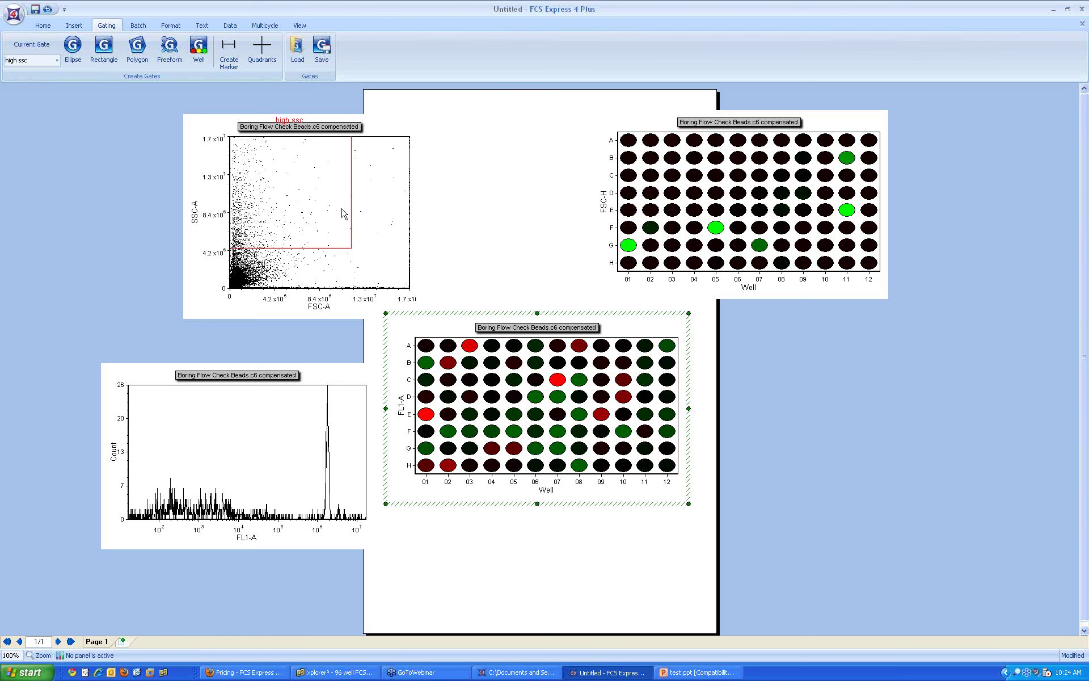
Step: Enlarge and shift the high ssc rectangle gate on the dot plot
{"action": "left_click_drag", "start_coordinate": [258, 185], "coordinate": [287, 217]}
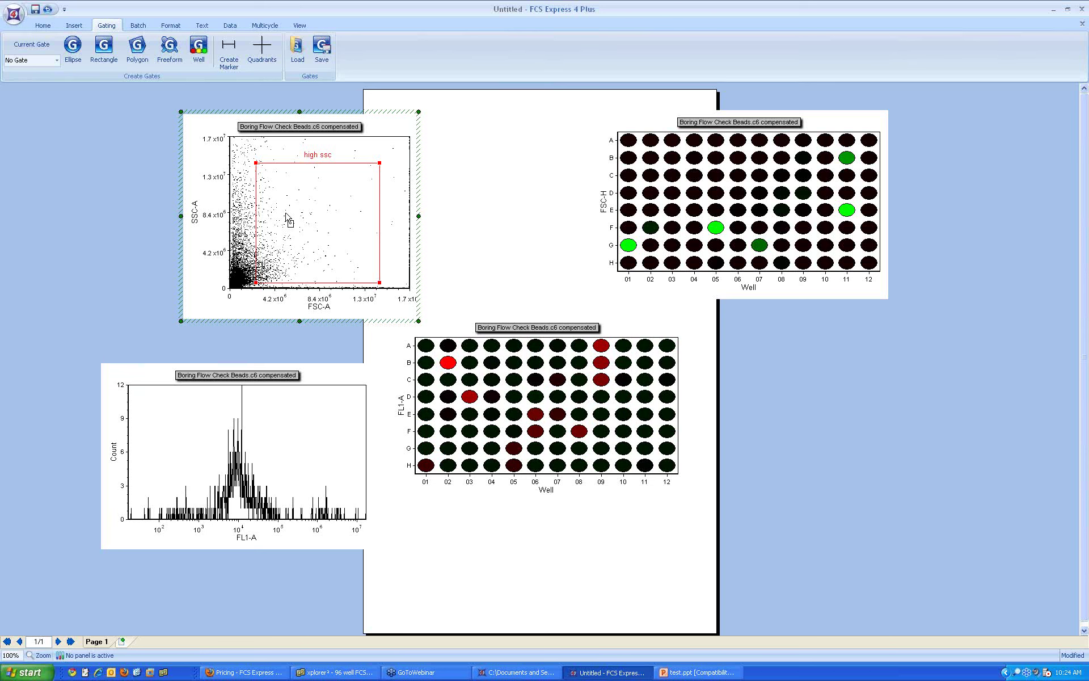
{"action": "mouse_move", "coordinate": [62, 39]}
{"action": "left_mouse_down"}
{"action": "mouse_move", "coordinate": [4, 67]}
{"action": "mouse_move", "coordinate": [67, 72]}
{"action": "mouse_move", "coordinate": [69, 54]}
{"action": "left_mouse_up"}
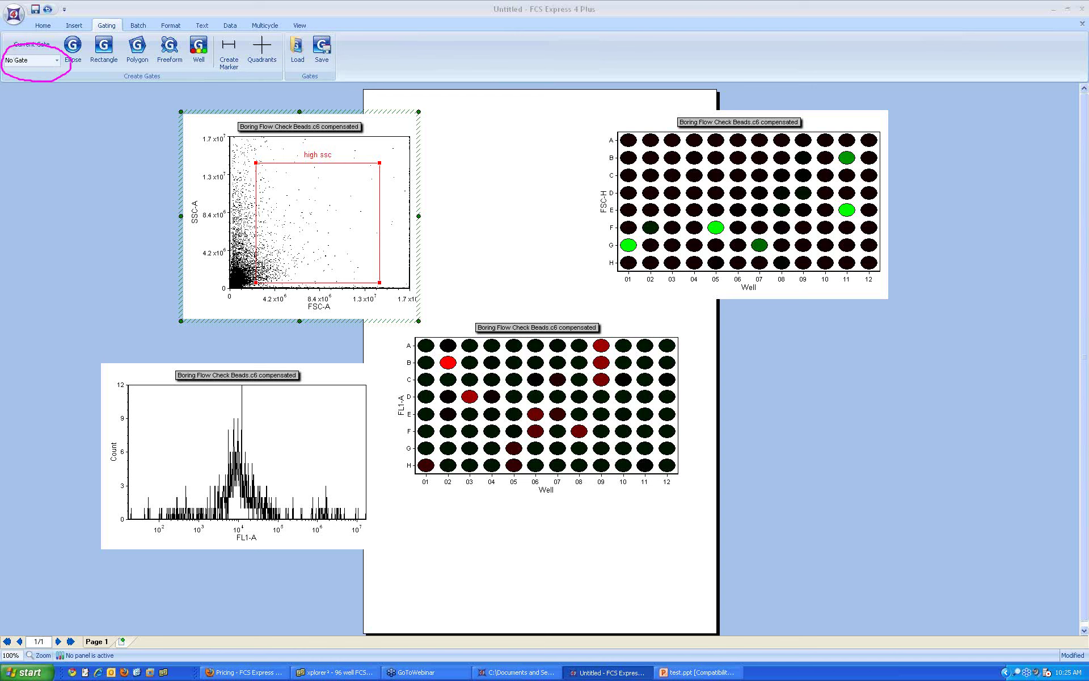
{"action": "key", "text": "Escape"}
Step: Open the Format settings for the lower FL1-A heat map
{"action": "left_click", "coordinate": [539, 396]}
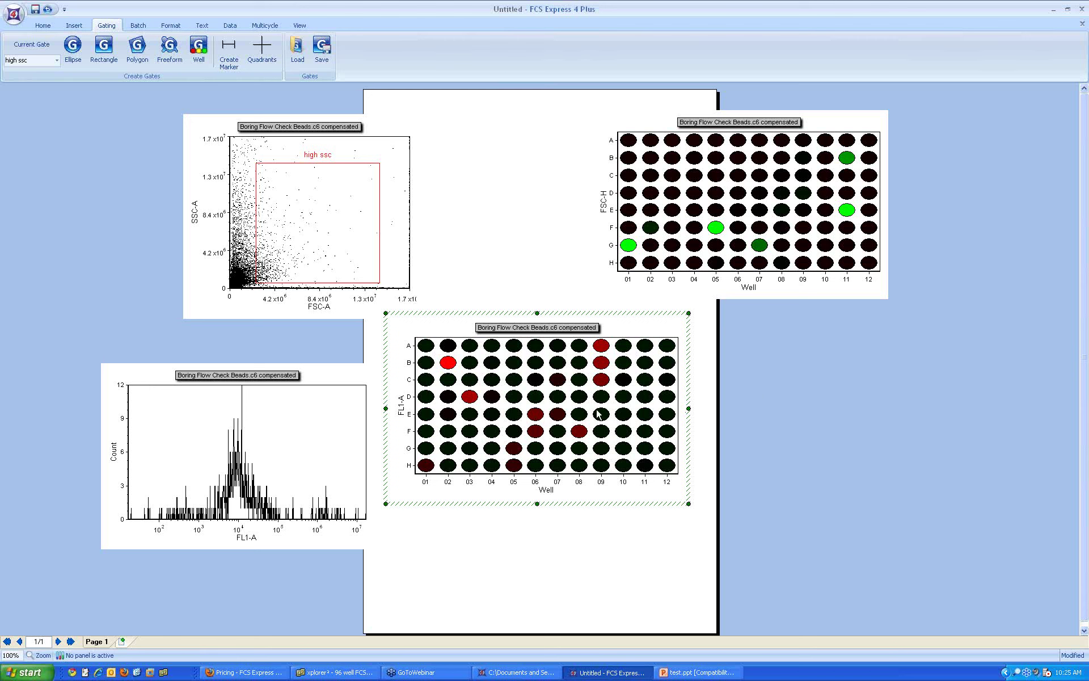
{"action": "right_click", "coordinate": [519, 390]}
{"action": "left_click", "coordinate": [536, 396]}
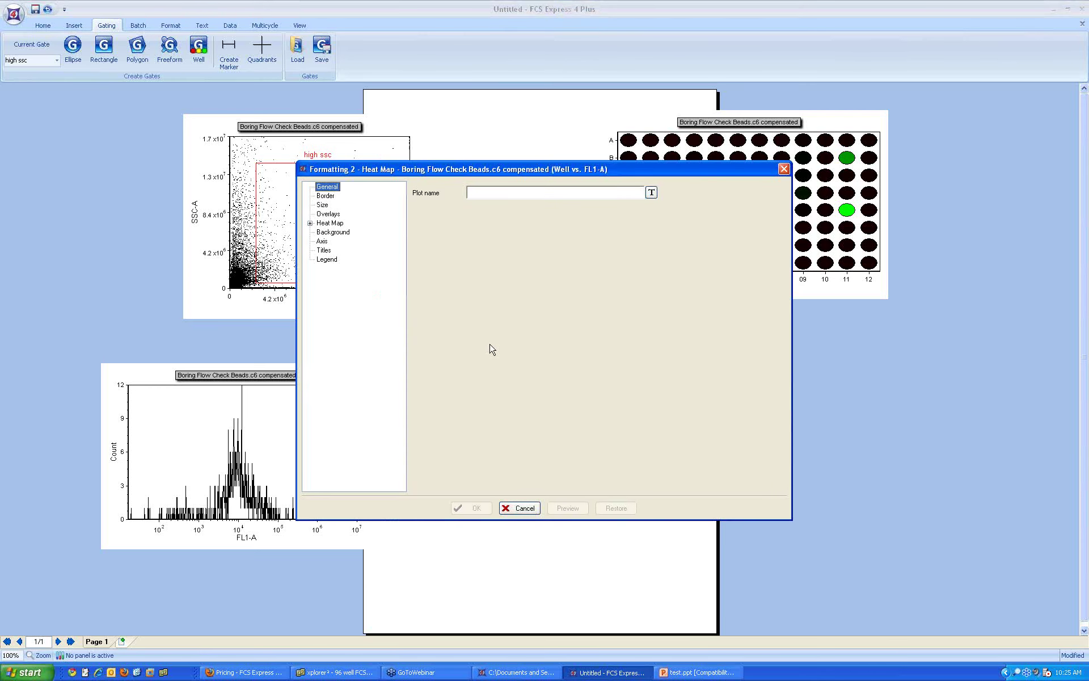
Step: Confirm the heat map's Overlays gate is high ssc, then cancel the formatting dialog
{"action": "left_click", "coordinate": [329, 214]}
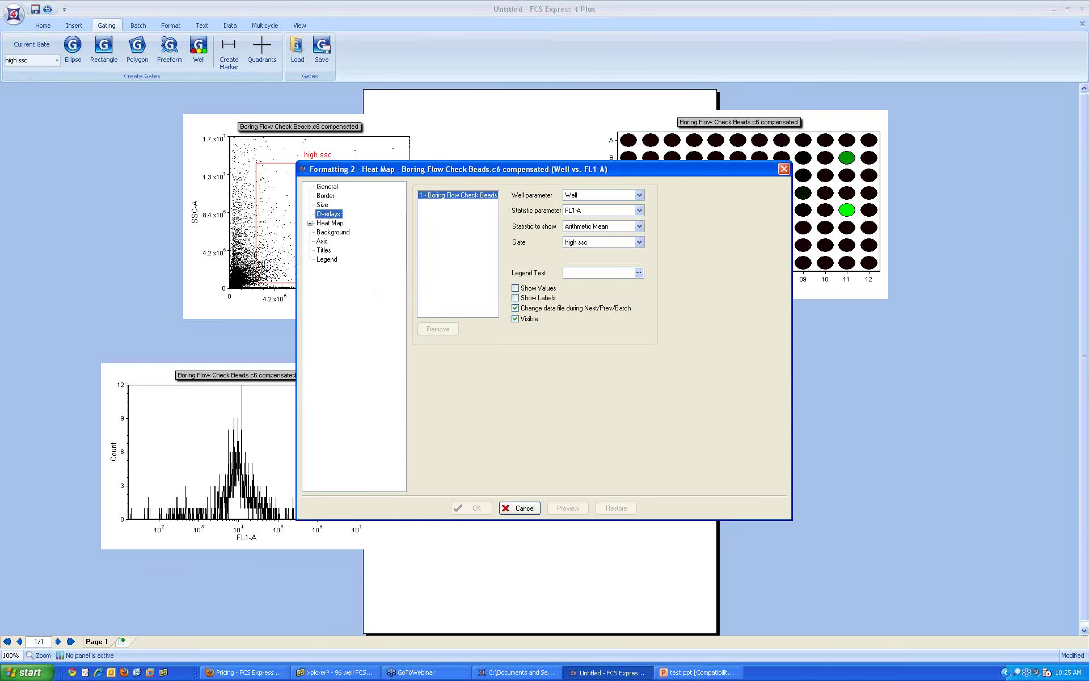
{"action": "mouse_move", "coordinate": [661, 236]}
{"action": "left_mouse_down"}
{"action": "mouse_move", "coordinate": [515, 232]}
{"action": "mouse_move", "coordinate": [579, 262]}
{"action": "mouse_move", "coordinate": [662, 241]}
{"action": "mouse_move", "coordinate": [662, 229]}
{"action": "left_mouse_up"}
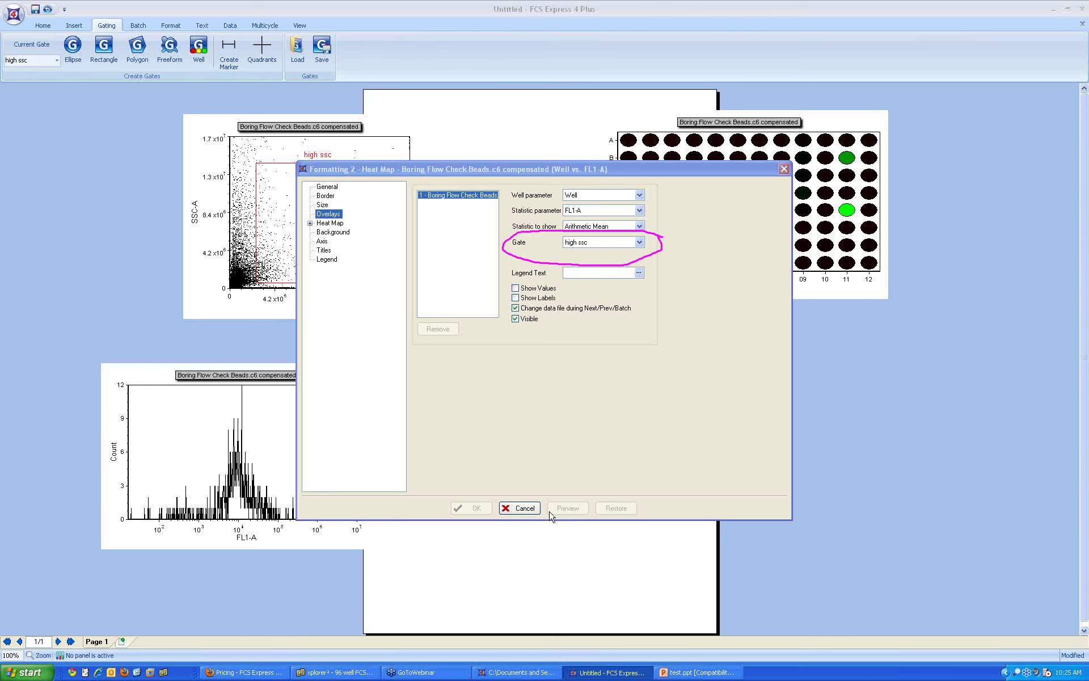
{"action": "left_click", "coordinate": [519, 508]}
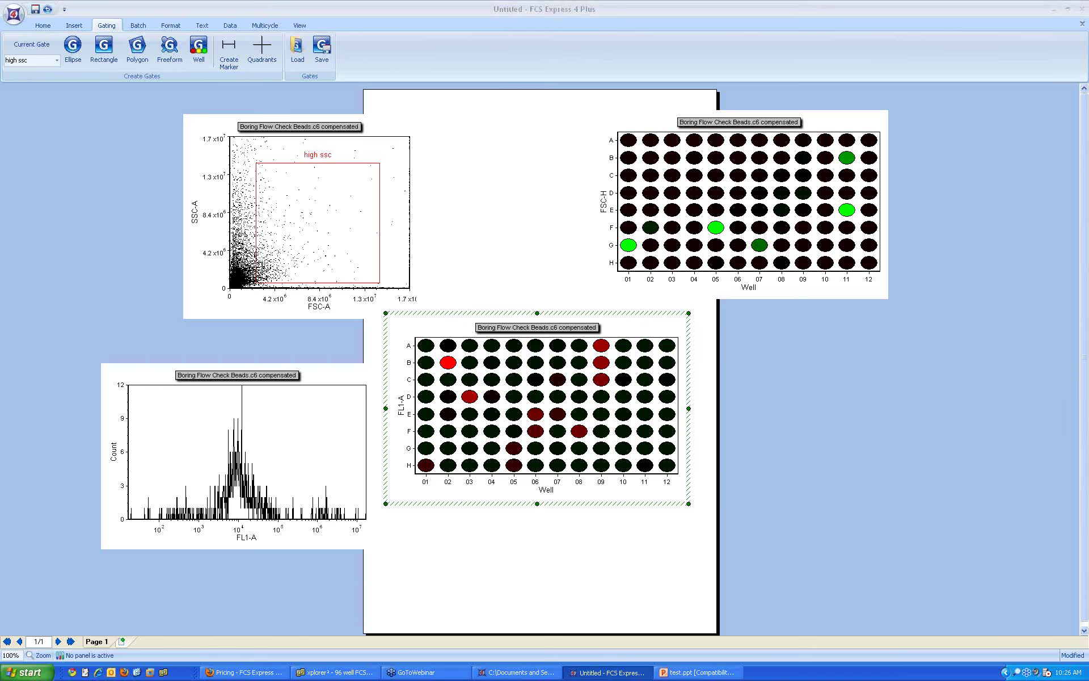
{"action": "mouse_move", "coordinate": [64, 74]}
{"action": "left_mouse_down"}
{"action": "mouse_move", "coordinate": [190, 84]}
{"action": "mouse_move", "coordinate": [227, 50]}
{"action": "mouse_move", "coordinate": [121, 16]}
{"action": "mouse_move", "coordinate": [38, 54]}
{"action": "mouse_move", "coordinate": [74, 79]}
{"action": "left_mouse_up"}
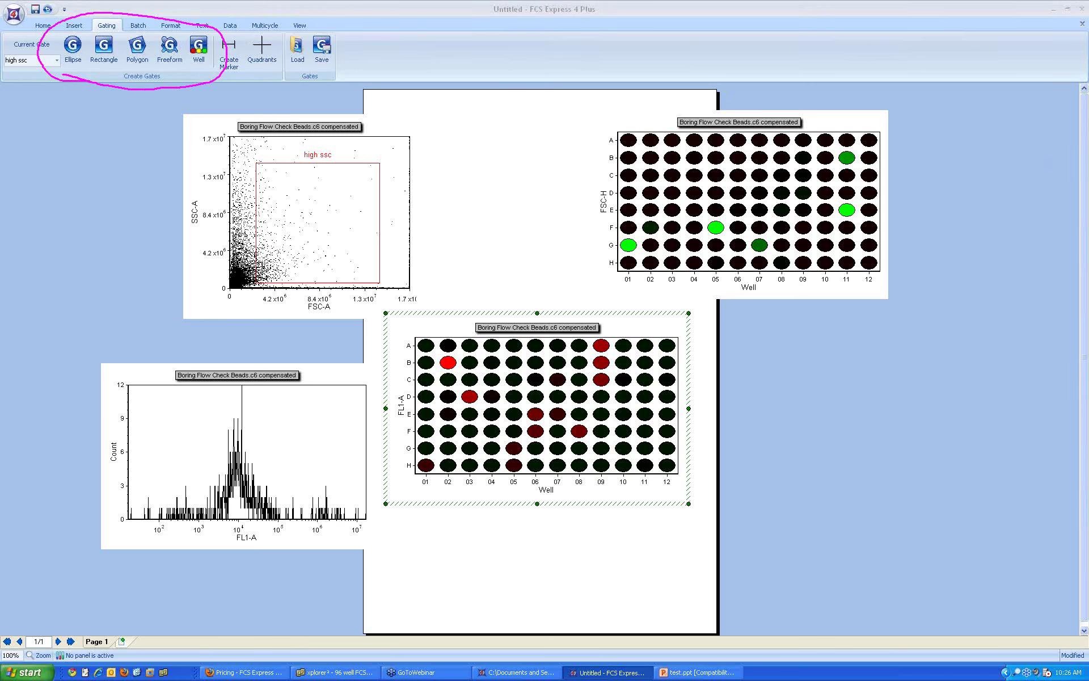
Step: Start a new well gate on the lower FL1-A heat map using Create gate > Well
{"action": "left_click", "coordinate": [205, 55]}
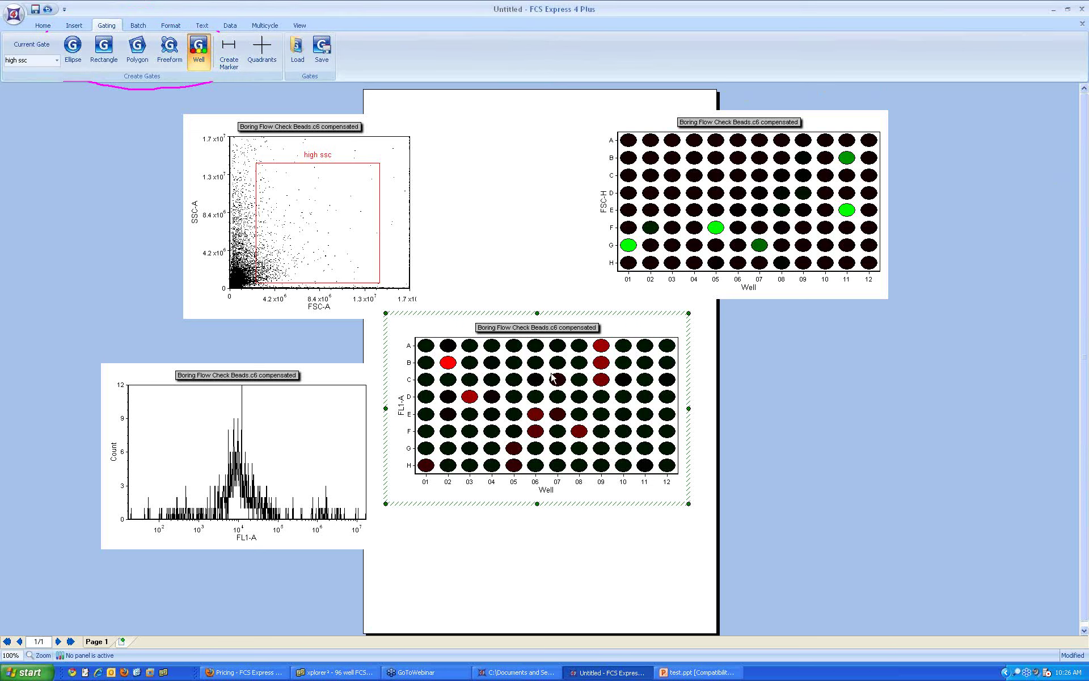
{"action": "left_click", "coordinate": [590, 342]}
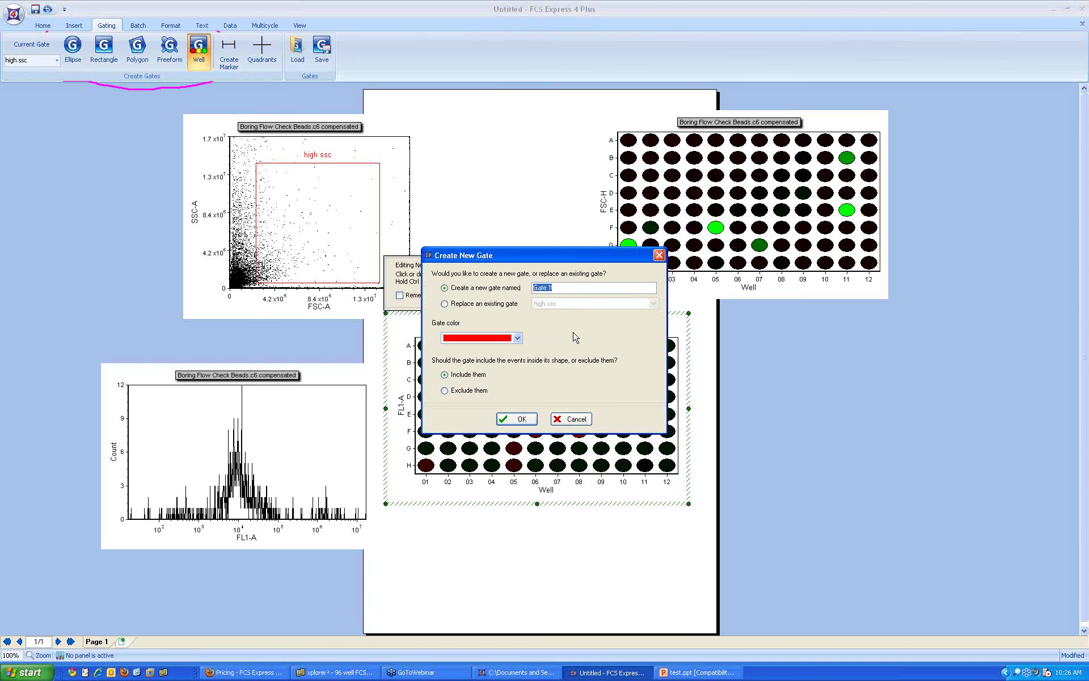
Step: Name the new well gate 'my wells', then trial-toggle wells E06, F06 and H12 on and off
{"action": "type", "text": "my wells"}
{"action": "left_click", "coordinate": [517, 419]}
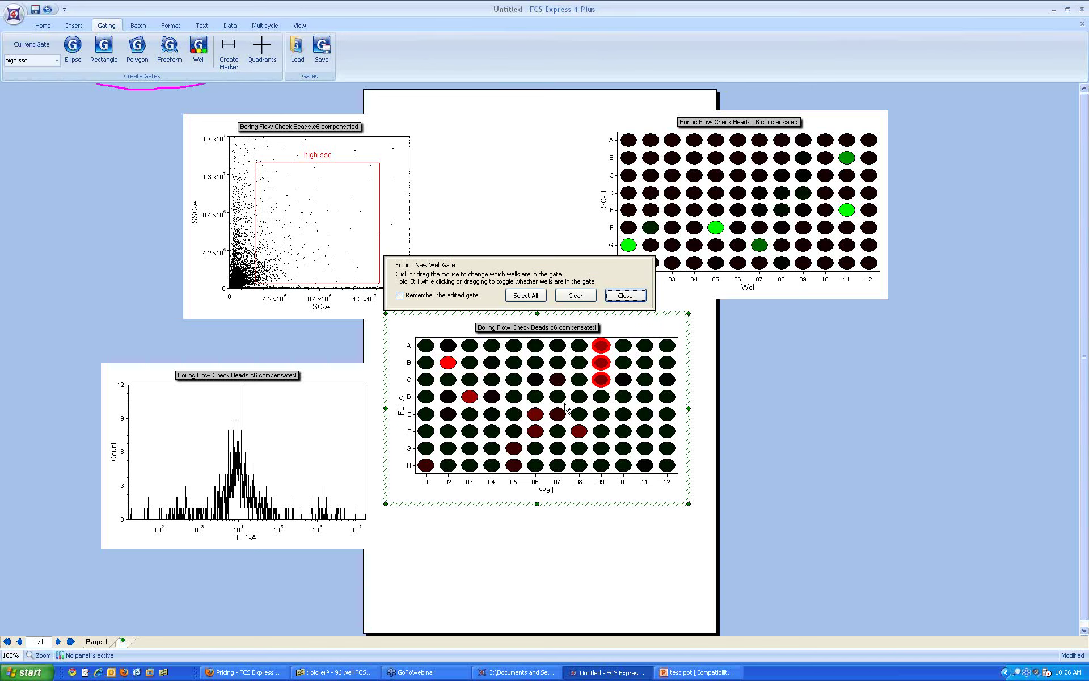
{"action": "left_click", "coordinate": [535, 414]}
{"action": "left_click", "coordinate": [537, 432]}
{"action": "left_click", "coordinate": [667, 465]}
{"action": "left_click", "coordinate": [669, 465]}
{"action": "left_click", "coordinate": [539, 437]}
{"action": "left_click", "coordinate": [539, 418]}
Step: Add well blocks C05–E06 and B08–D09 to the my wells gate and finish editing
{"action": "left_click_drag", "start_coordinate": [507, 376], "coordinate": [541, 419]}
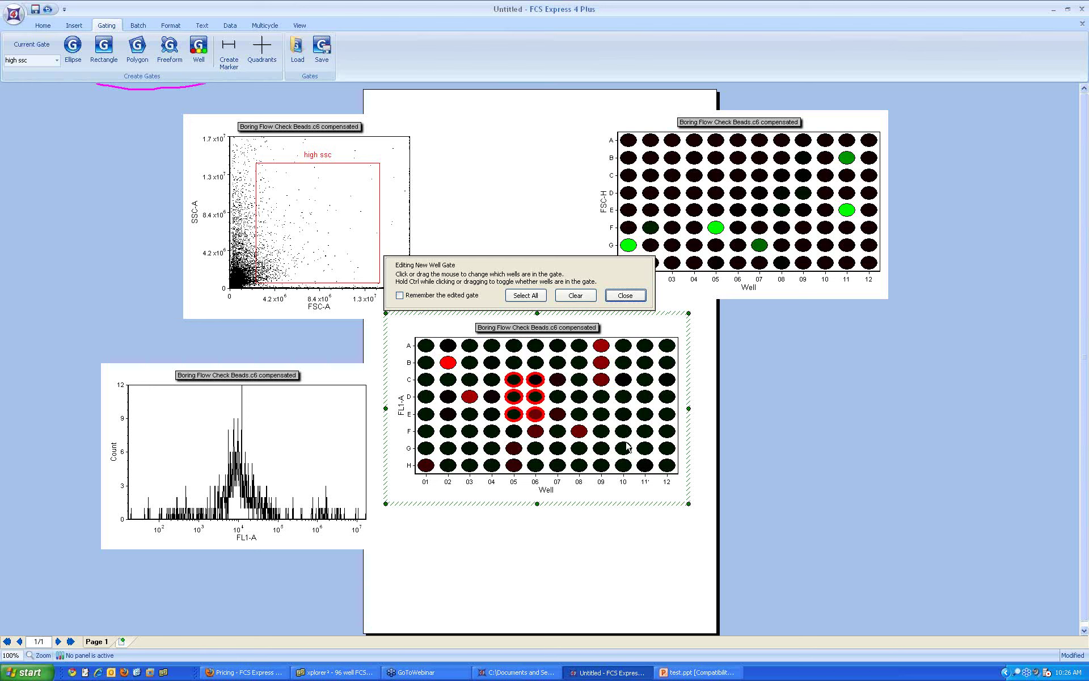
{"action": "left_click_drag", "start_coordinate": [569, 353], "coordinate": [614, 411]}
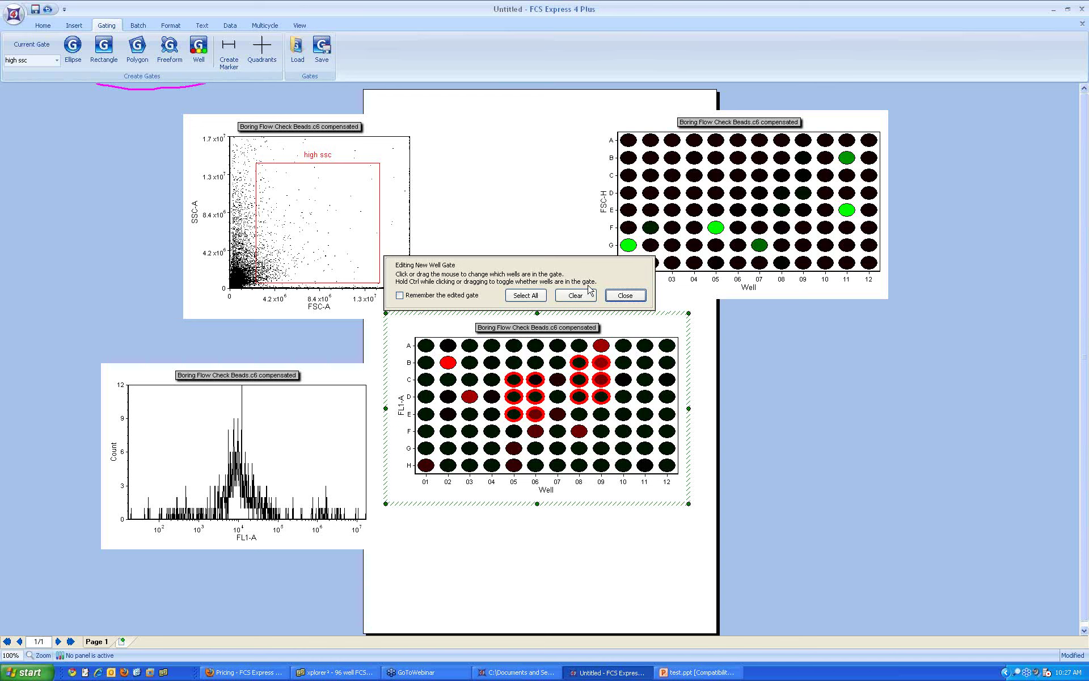
{"action": "left_click", "coordinate": [626, 301]}
{"action": "left_click", "coordinate": [626, 298]}
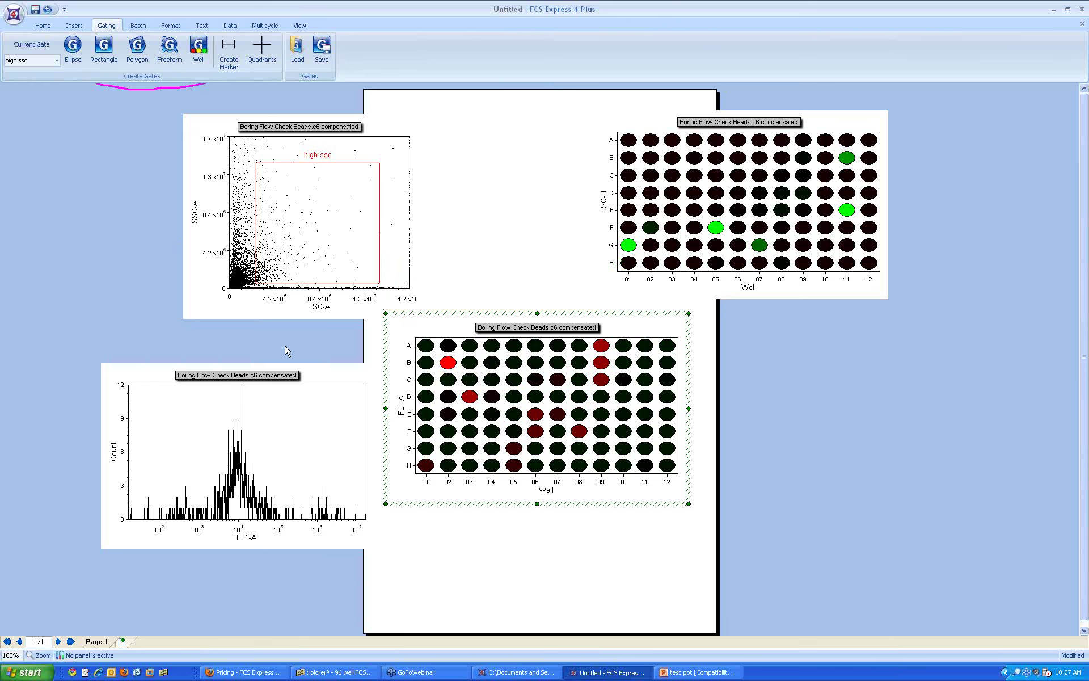
Step: Gate the SSC/FSC dot plot on the my wells gate
{"action": "left_click", "coordinate": [246, 235]}
{"action": "left_click", "coordinate": [43, 60]}
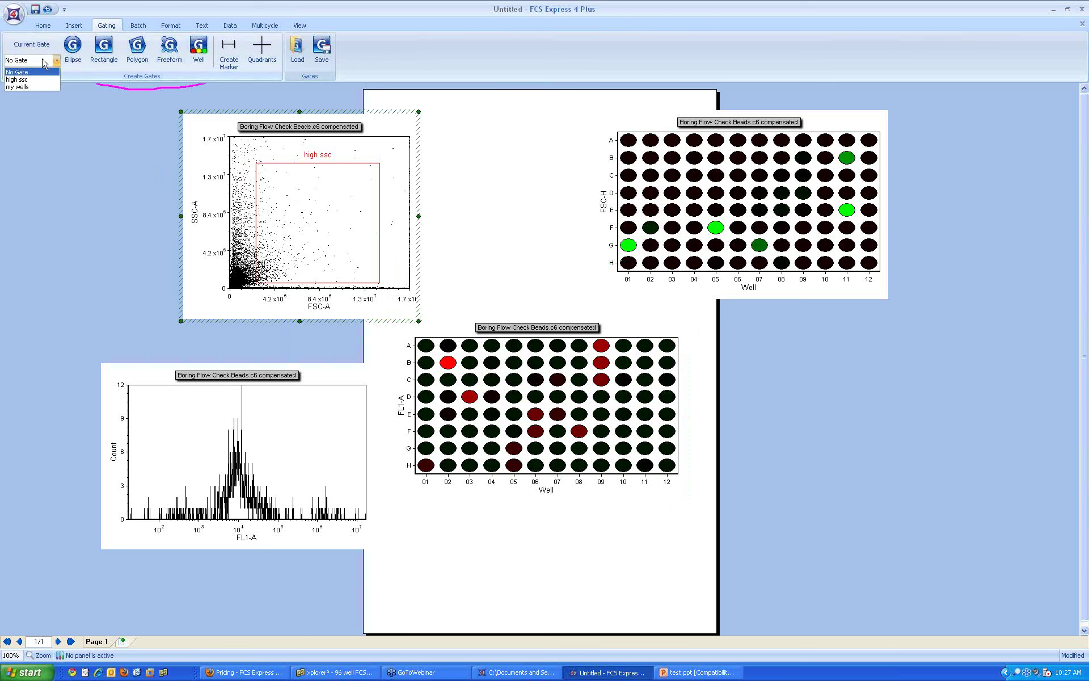
{"action": "left_click", "coordinate": [41, 87]}
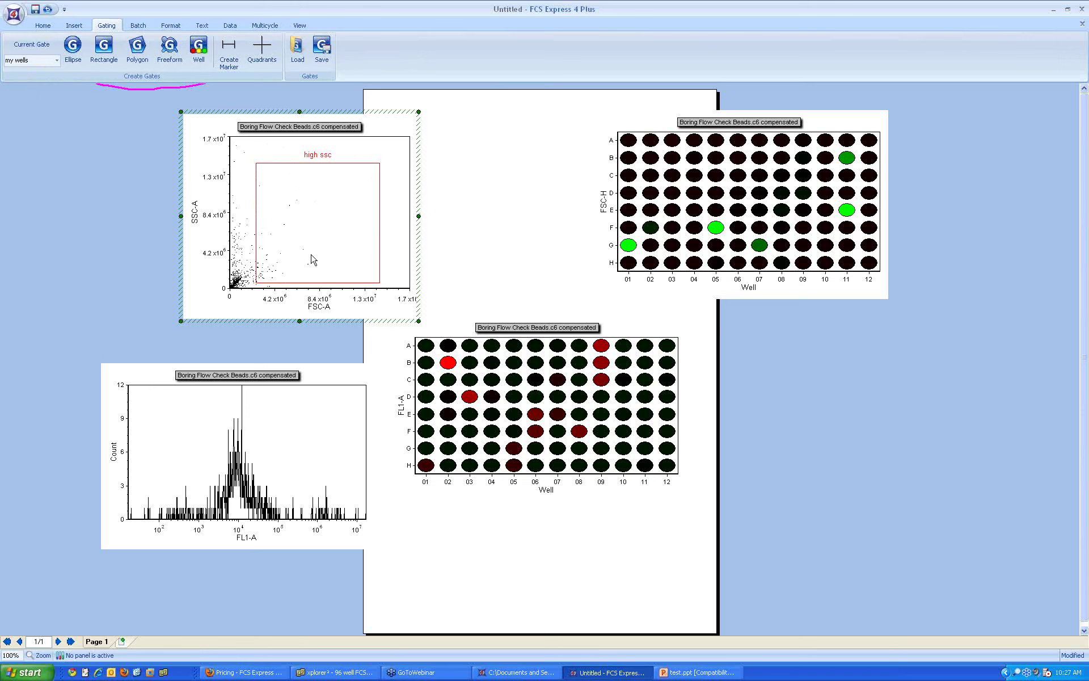
Step: Bring up the FL1-A heat map's Create gate menu
{"action": "left_click", "coordinate": [305, 245]}
{"action": "right_click", "coordinate": [499, 384]}
{"action": "mouse_move", "coordinate": [567, 418]}
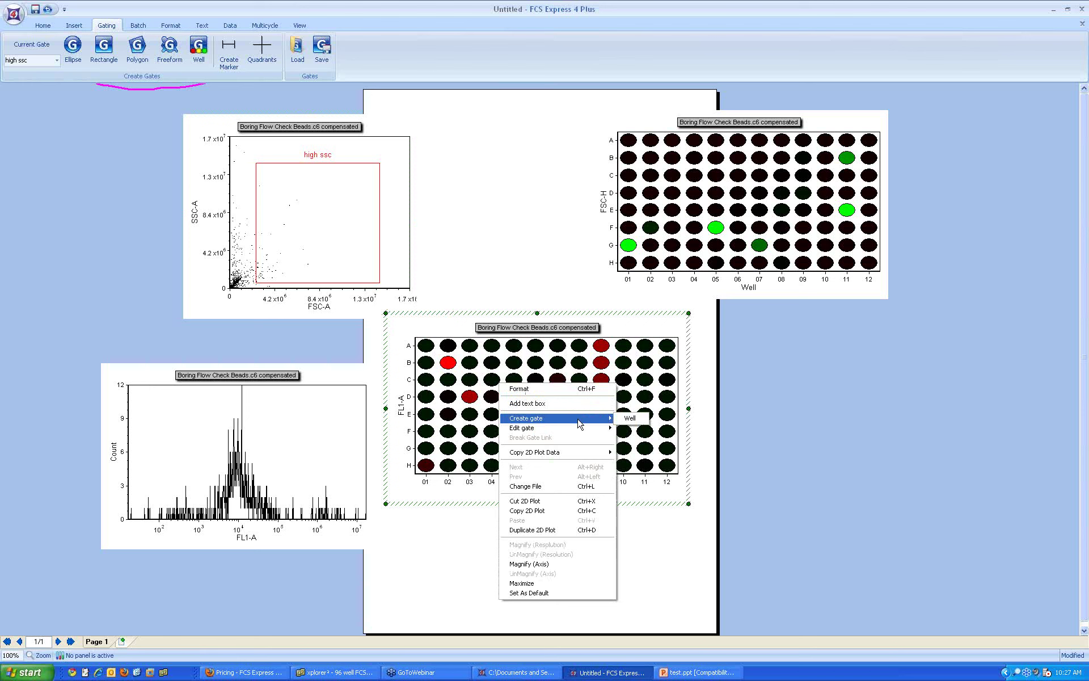
Step: Create a Single Well Gate and apply it to both the dot plot and histogram
{"action": "left_click", "coordinate": [629, 418]}
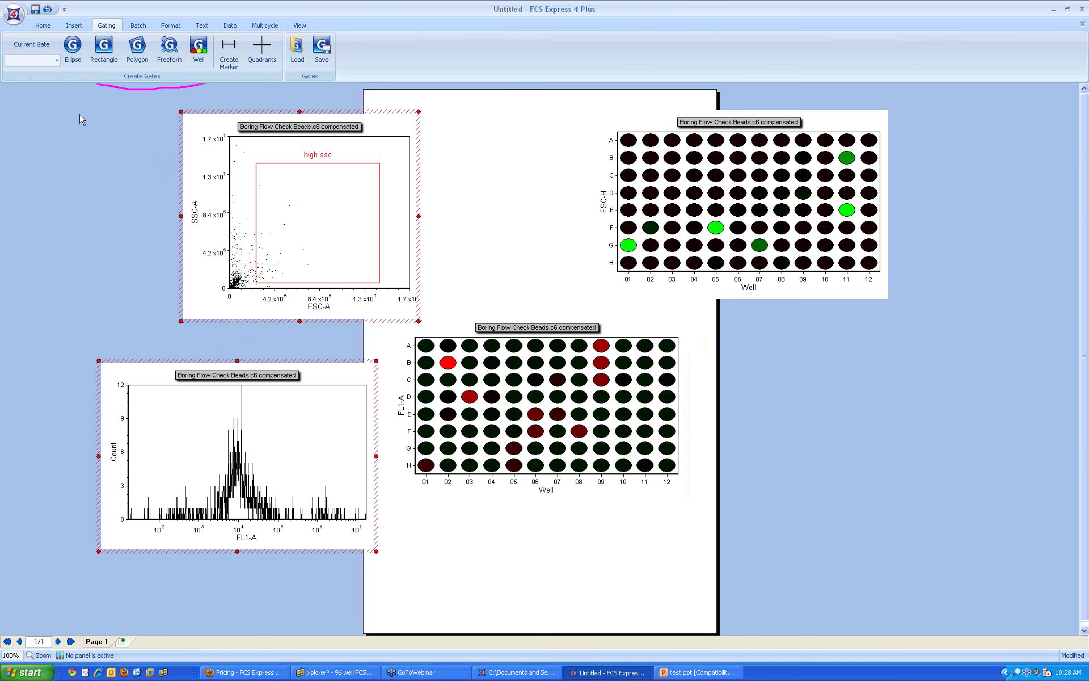
{"action": "left_click", "coordinate": [57, 60]}
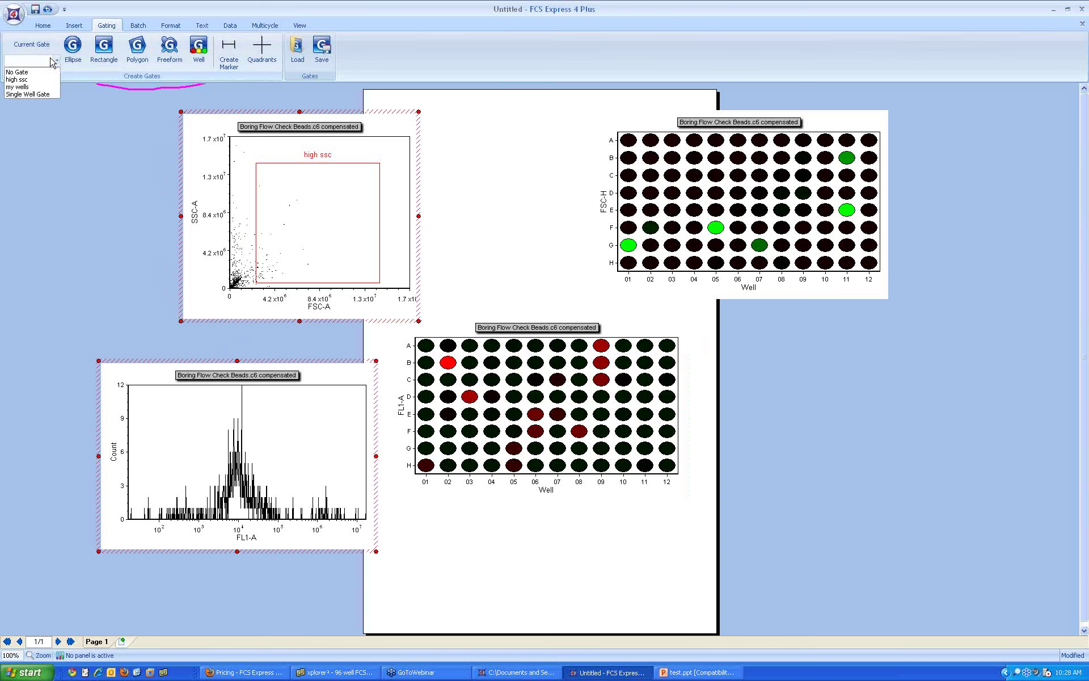
{"action": "left_click", "coordinate": [45, 94]}
Step: Bring up the heat map's Edit gate menu
{"action": "right_click", "coordinate": [528, 421]}
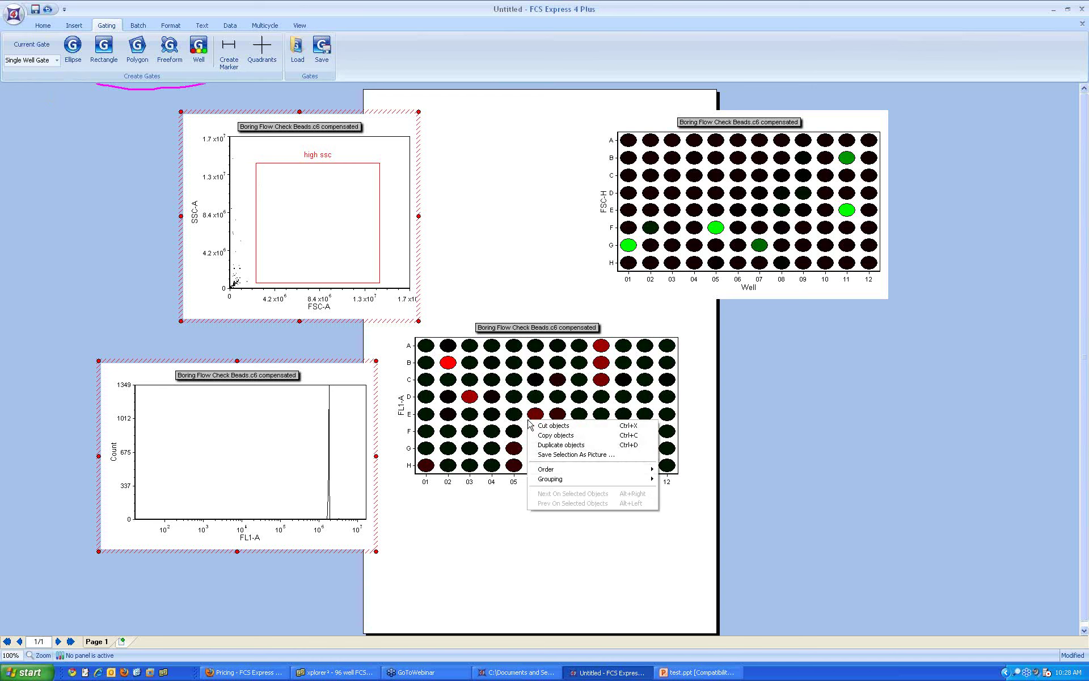
{"action": "key", "text": "Escape"}
{"action": "right_click", "coordinate": [517, 401]}
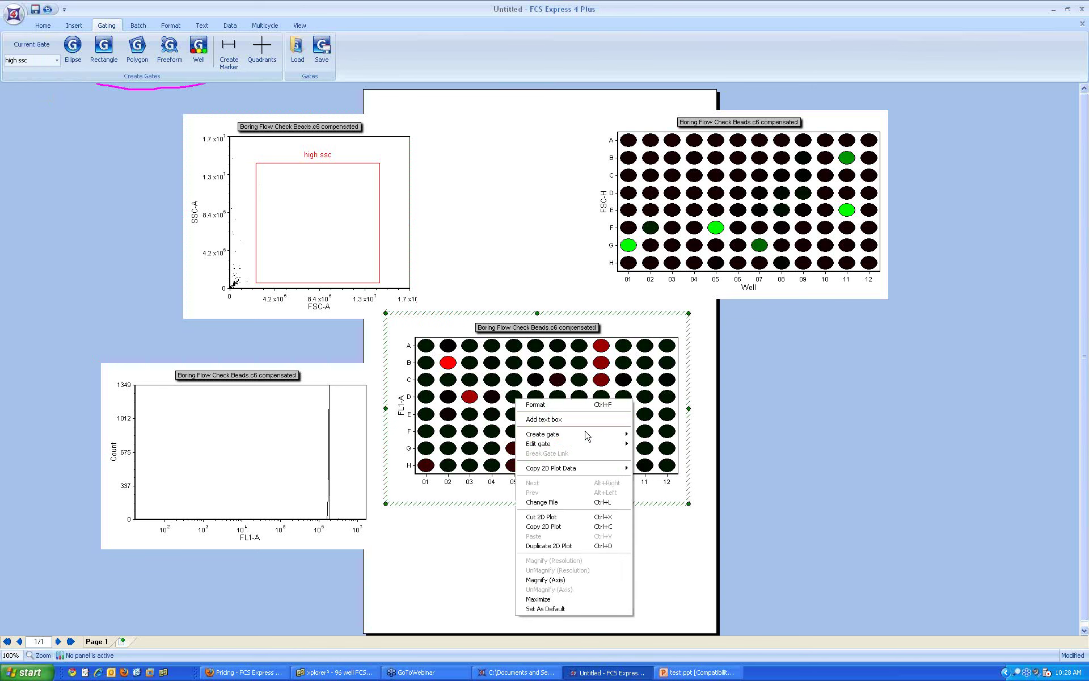
{"action": "mouse_move", "coordinate": [601, 443]}
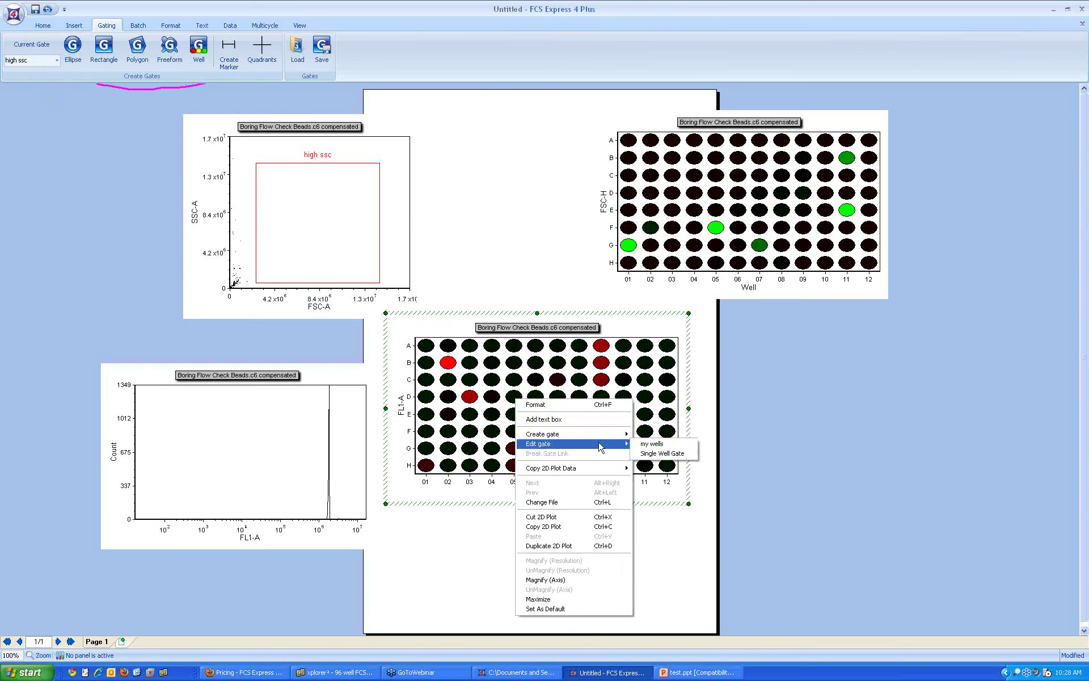
Step: Step the Single Well Gate through wells B02, D03, A01, E06, E07, D07 to D05, then span D05–E07
{"action": "left_click", "coordinate": [675, 457]}
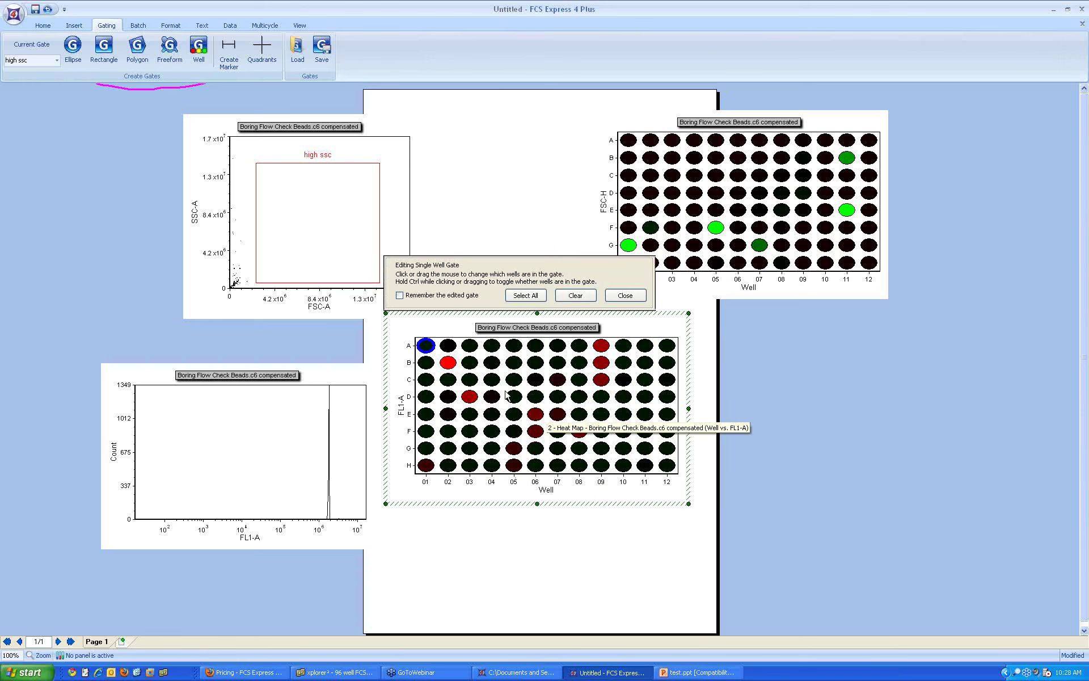
{"action": "left_click", "coordinate": [448, 363]}
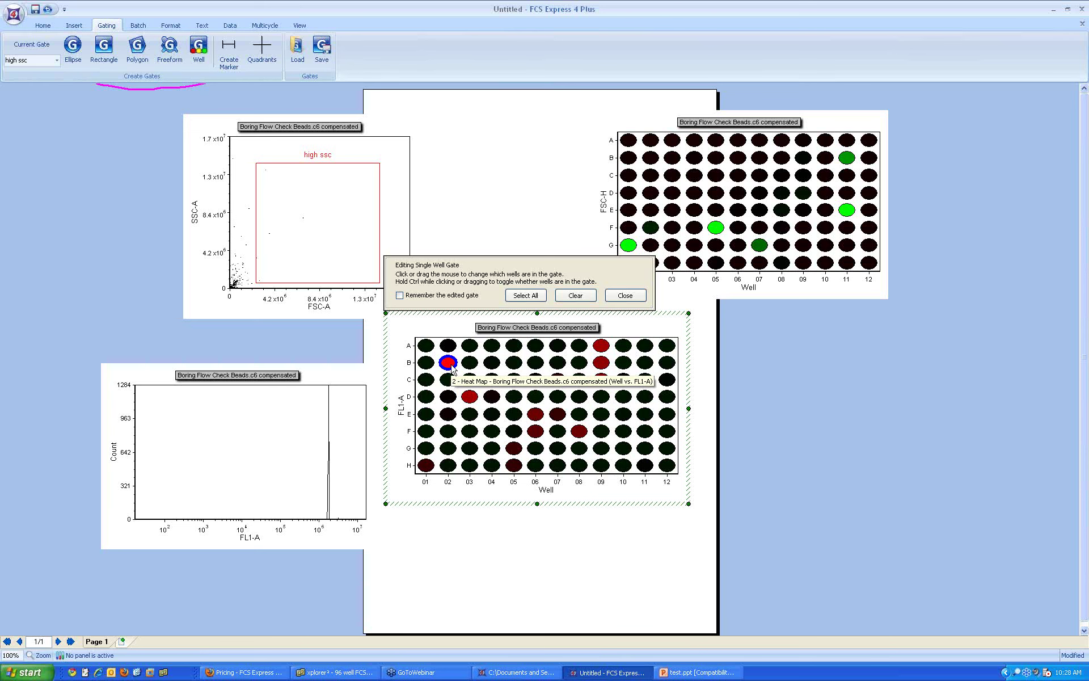
{"action": "left_click", "coordinate": [470, 398]}
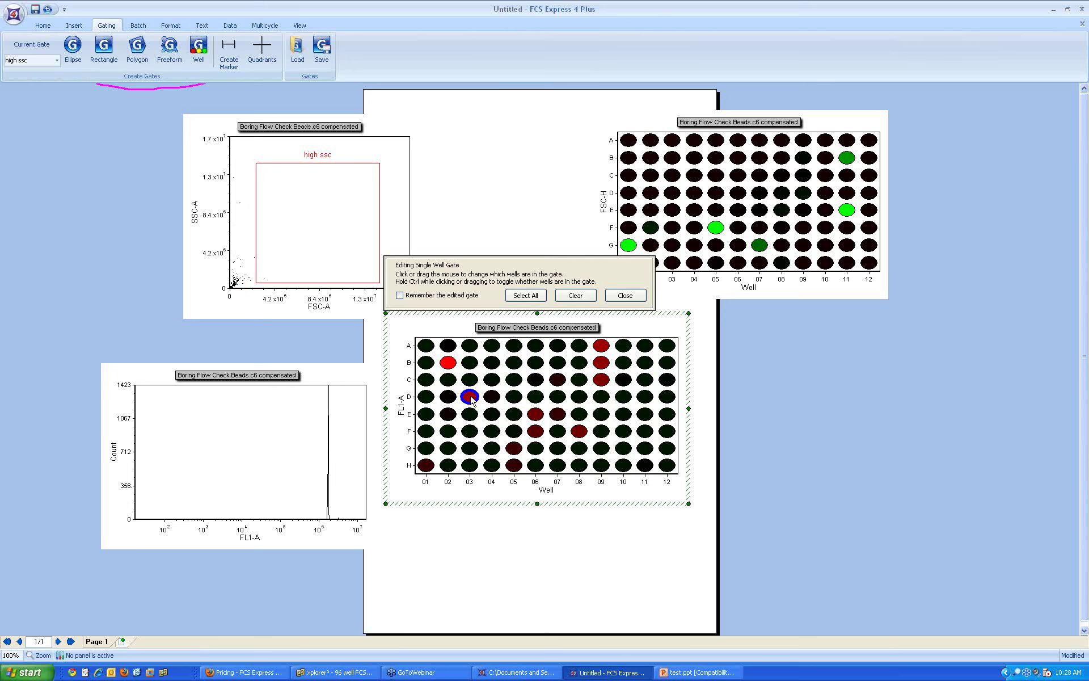
{"action": "left_click", "coordinate": [427, 346]}
{"action": "left_click", "coordinate": [535, 415]}
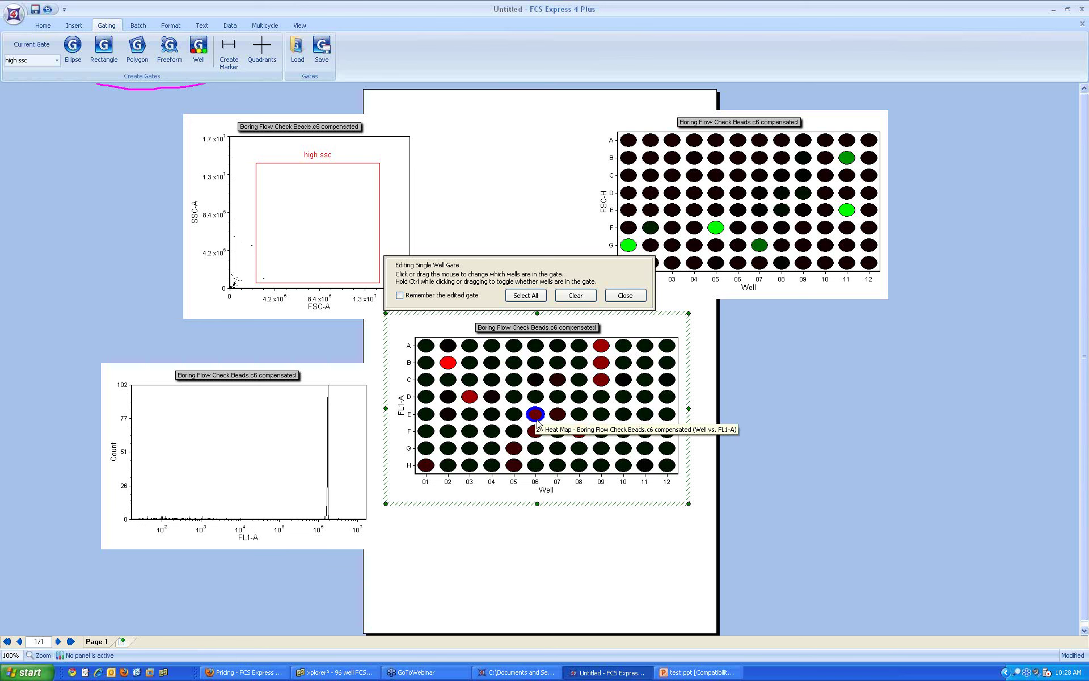
{"action": "left_click", "coordinate": [561, 415]}
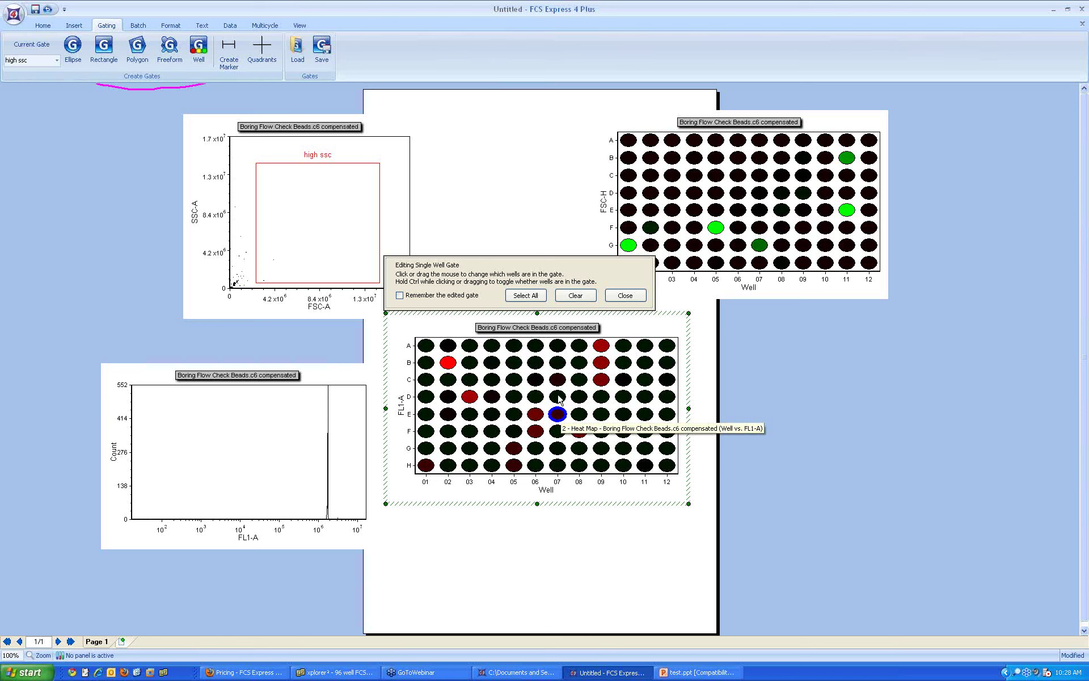
{"action": "left_click", "coordinate": [558, 397]}
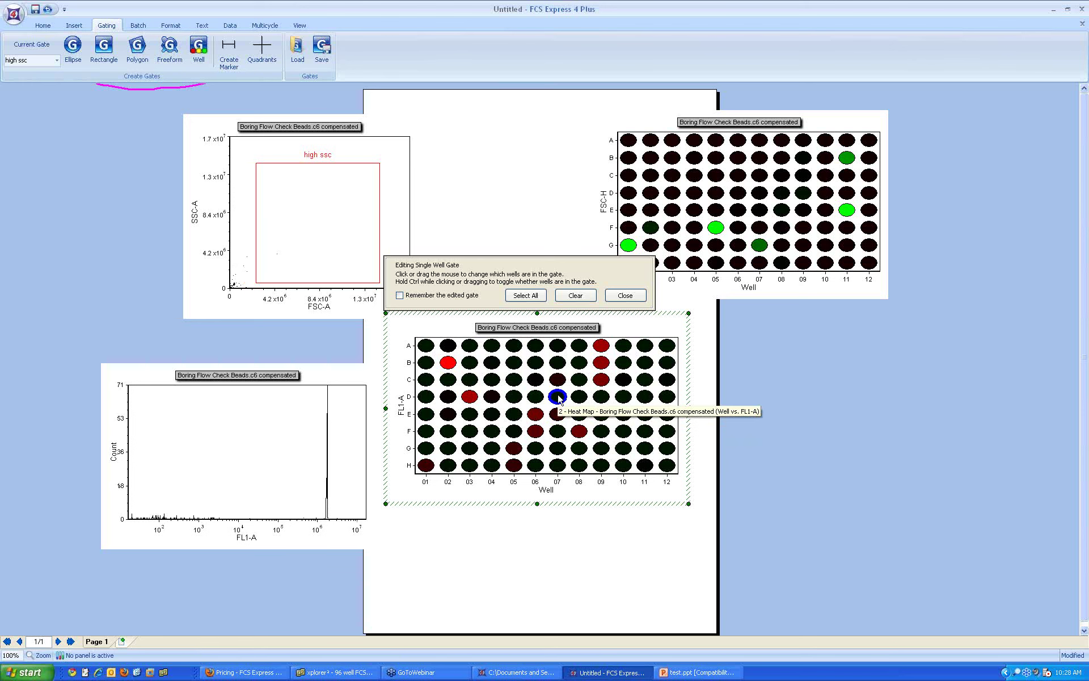
{"action": "left_click", "coordinate": [515, 397]}
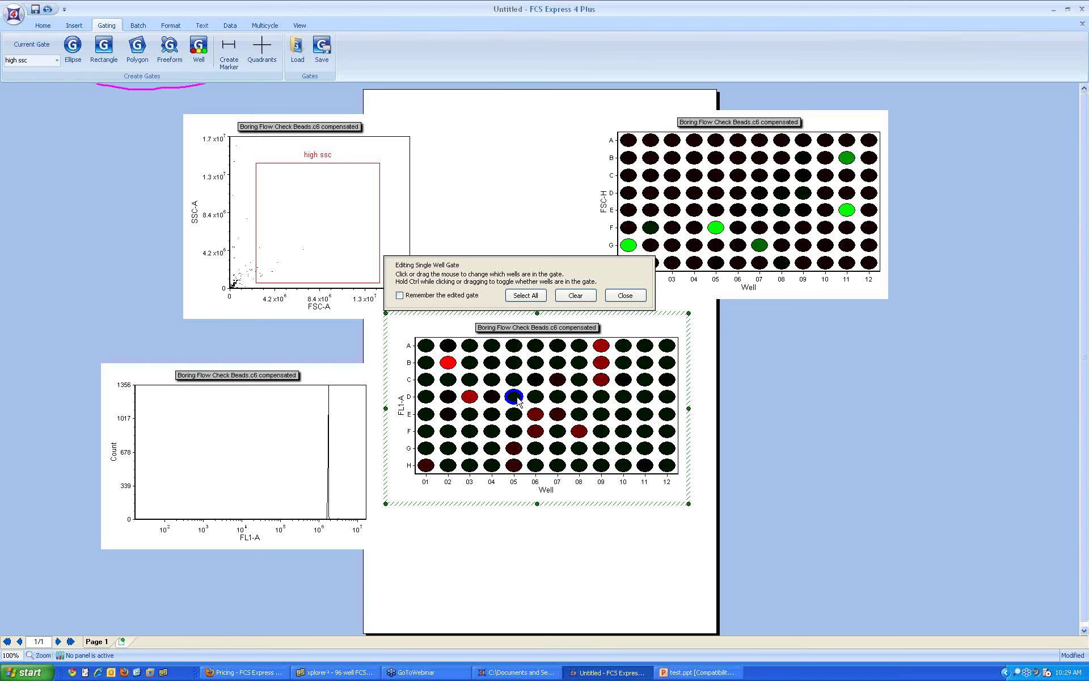
{"action": "left_click_drag", "start_coordinate": [517, 399], "coordinate": [571, 416]}
Step: Add wells A09–C09, D03, D02 and B02–B04 to the Single Well Gate and close editing
{"action": "left_click_drag", "start_coordinate": [602, 385], "coordinate": [604, 352]}
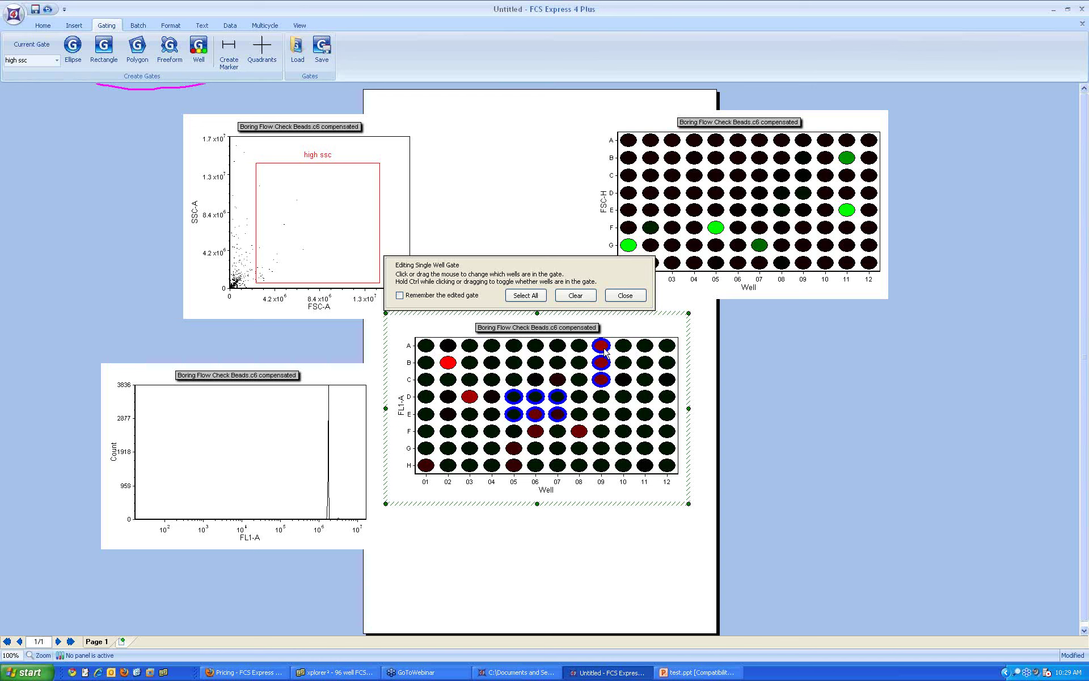
{"action": "left_click", "coordinate": [469, 397], "text": "ctrl"}
{"action": "left_click", "coordinate": [447, 397], "text": "ctrl"}
{"action": "left_click", "coordinate": [448, 362], "text": "ctrl"}
{"action": "left_click", "coordinate": [468, 362], "text": "ctrl"}
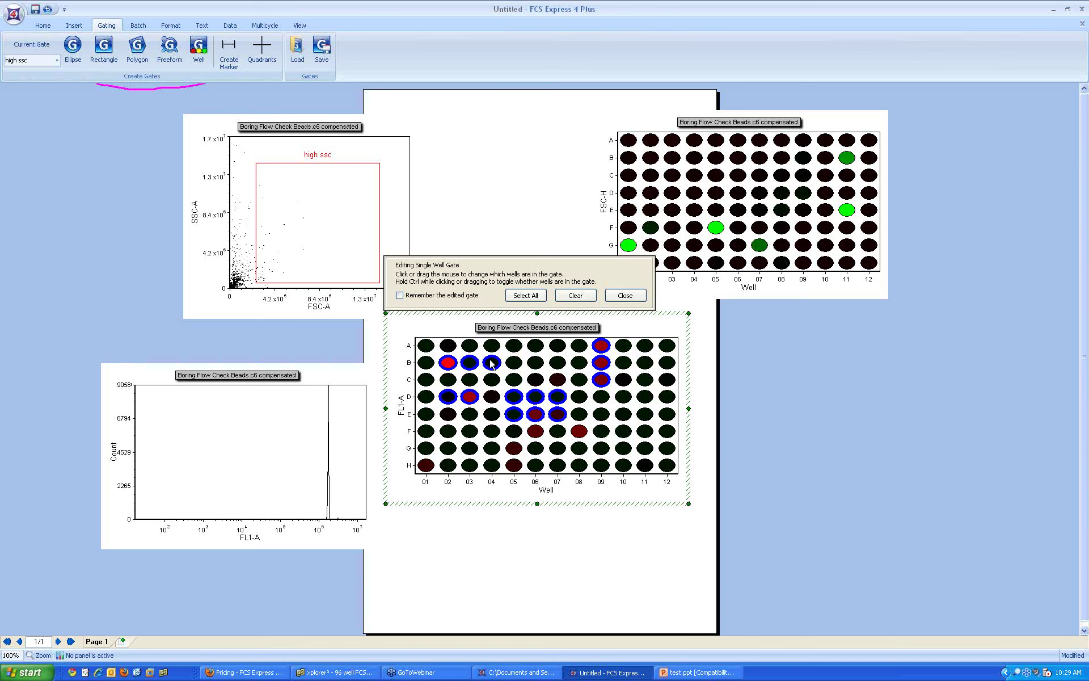
{"action": "left_click", "coordinate": [491, 362], "text": "ctrl"}
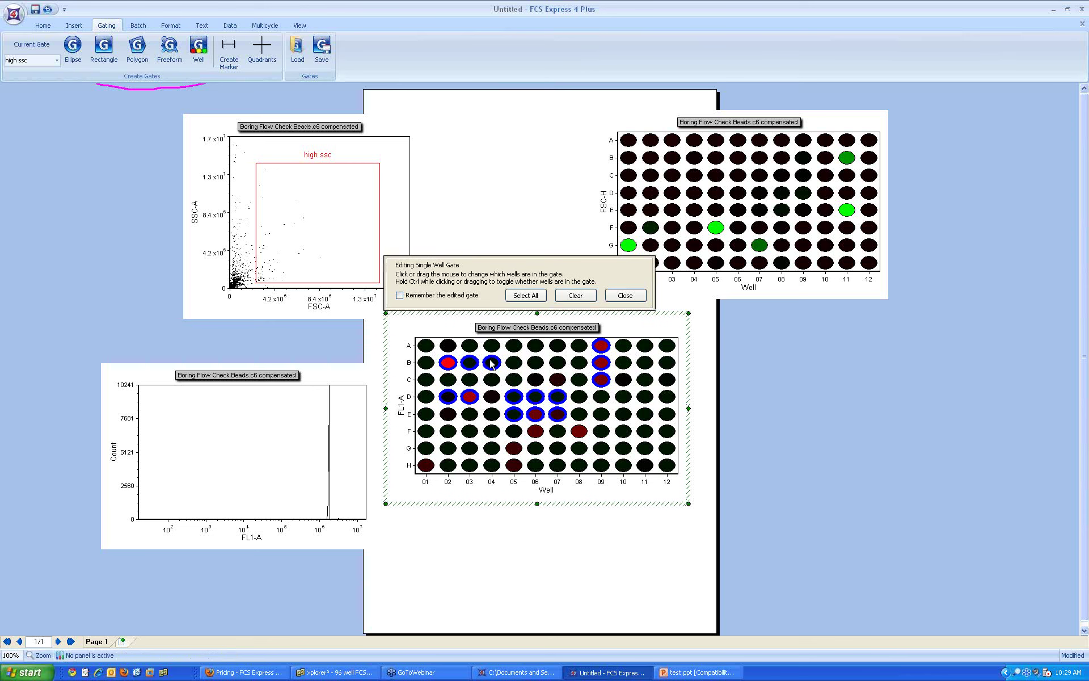
{"action": "left_click", "coordinate": [625, 295]}
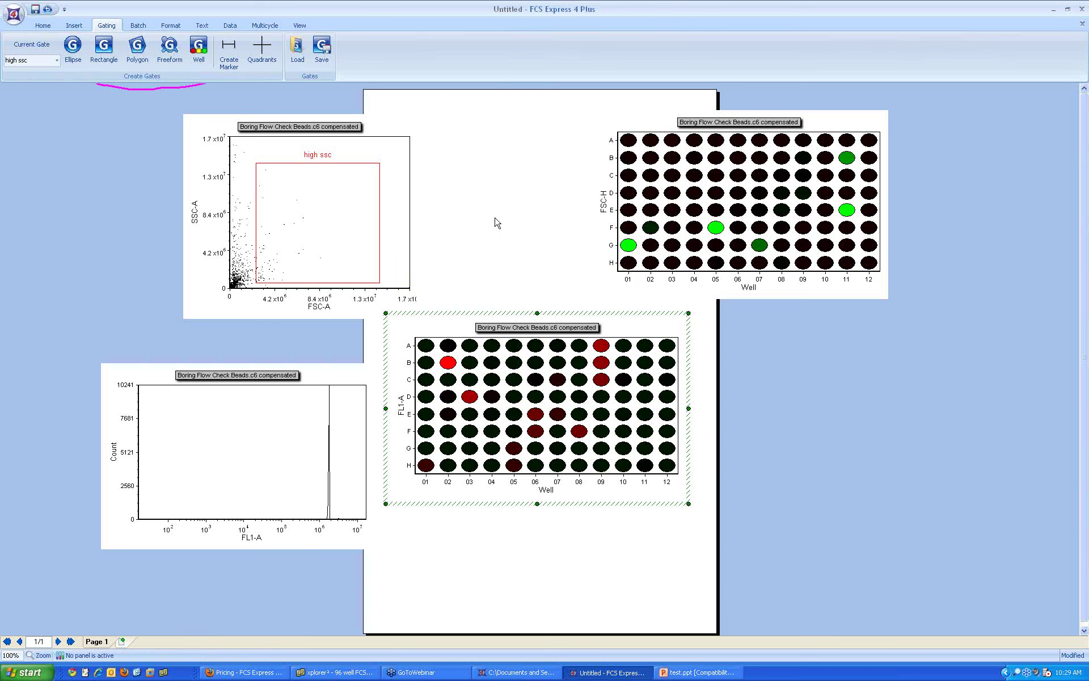
Step: Open the application orb's layout file commands, then dismiss them, leaving the heat-map layout unchanged
{"action": "left_click", "coordinate": [21, 20]}
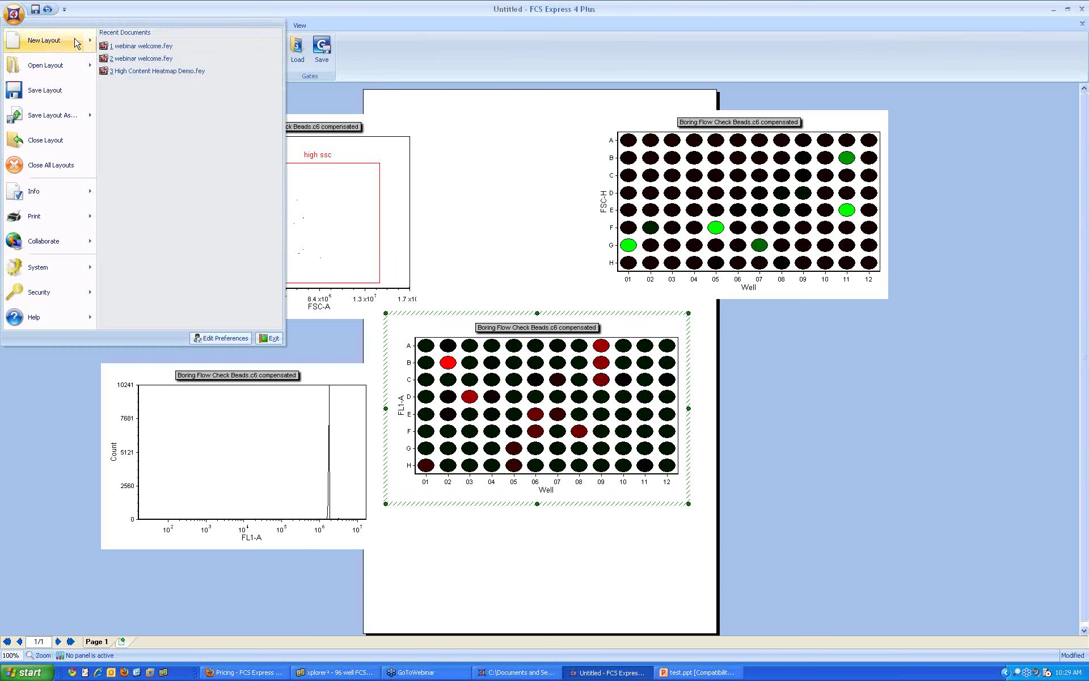
{"action": "left_click", "coordinate": [410, 184]}
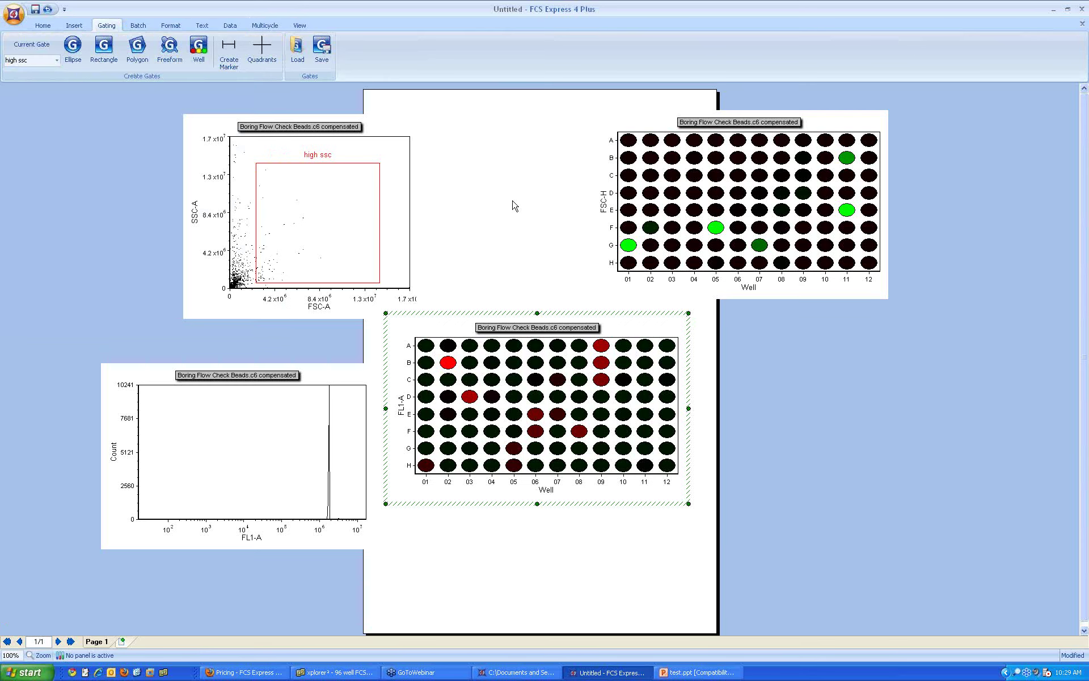
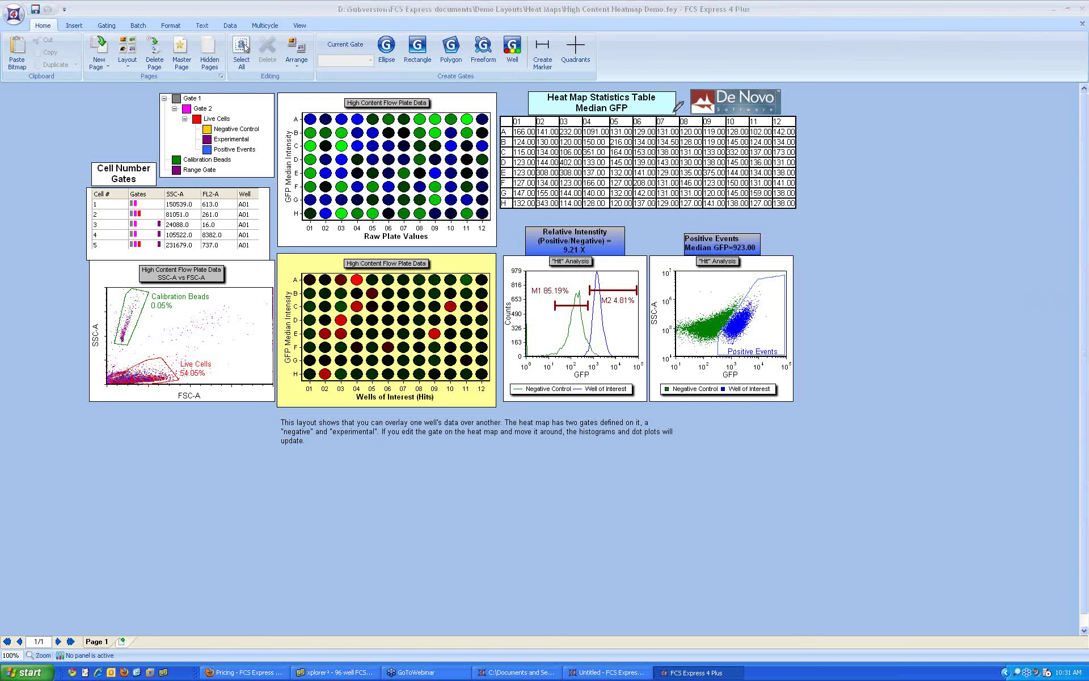
Step: Annotate the statistics table, histogram, dot plot and negative-control peak, then clear the annotations
{"action": "mouse_move", "coordinate": [677, 93]}
{"action": "left_mouse_down"}
{"action": "mouse_move", "coordinate": [635, 80]}
{"action": "mouse_move", "coordinate": [501, 117]}
{"action": "mouse_move", "coordinate": [524, 201]}
{"action": "mouse_move", "coordinate": [610, 215]}
{"action": "mouse_move", "coordinate": [771, 211]}
{"action": "mouse_move", "coordinate": [822, 144]}
{"action": "mouse_move", "coordinate": [691, 91]}
{"action": "mouse_move", "coordinate": [518, 175]}
{"action": "mouse_move", "coordinate": [555, 156]}
{"action": "mouse_move", "coordinate": [440, 168]}
{"action": "mouse_move", "coordinate": [448, 196]}
{"action": "left_mouse_up"}
{"action": "mouse_move", "coordinate": [607, 250]}
{"action": "left_mouse_down"}
{"action": "mouse_move", "coordinate": [582, 349]}
{"action": "mouse_move", "coordinate": [595, 275]}
{"action": "mouse_move", "coordinate": [617, 350]}
{"action": "left_mouse_up"}
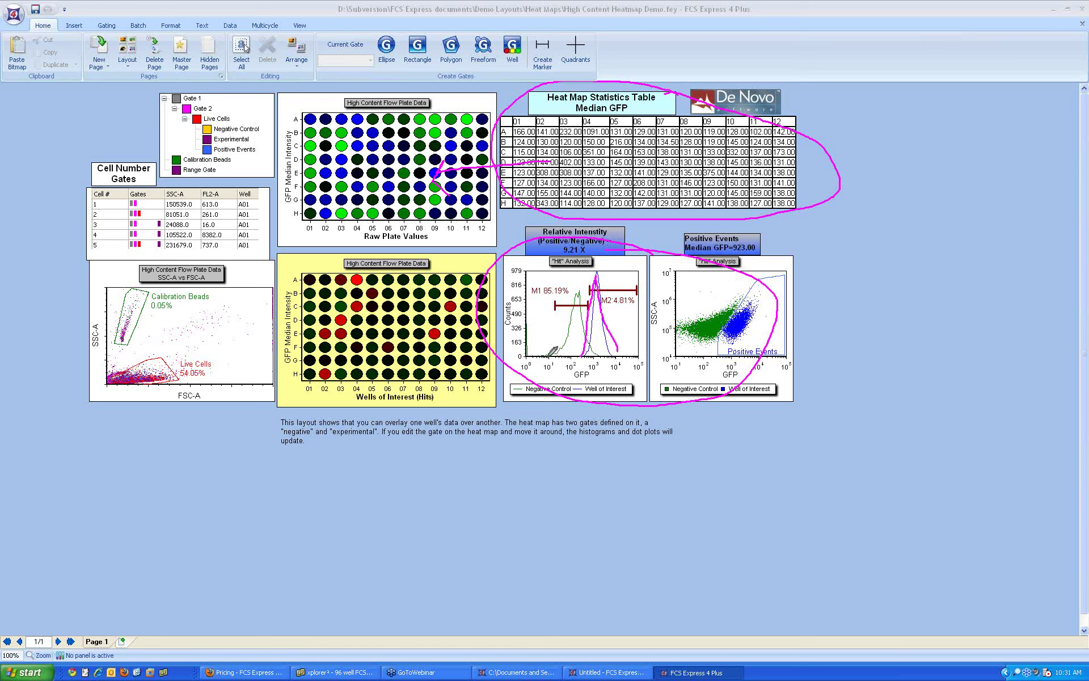
{"action": "mouse_move", "coordinate": [548, 355]}
{"action": "left_mouse_down"}
{"action": "mouse_move", "coordinate": [577, 291]}
{"action": "mouse_move", "coordinate": [587, 351]}
{"action": "left_mouse_up"}
{"action": "key", "text": "Escape"}
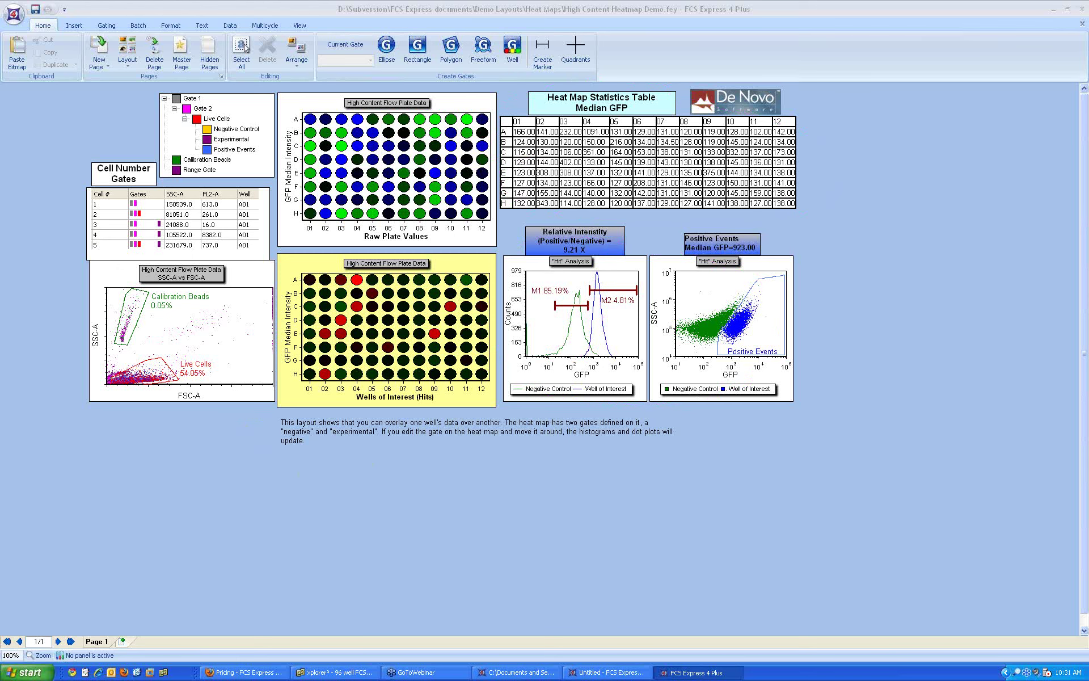
Step: Edit the Experimental gate on the raw plate heat map, moving it from well A04 to G09
{"action": "right_click", "coordinate": [394, 150]}
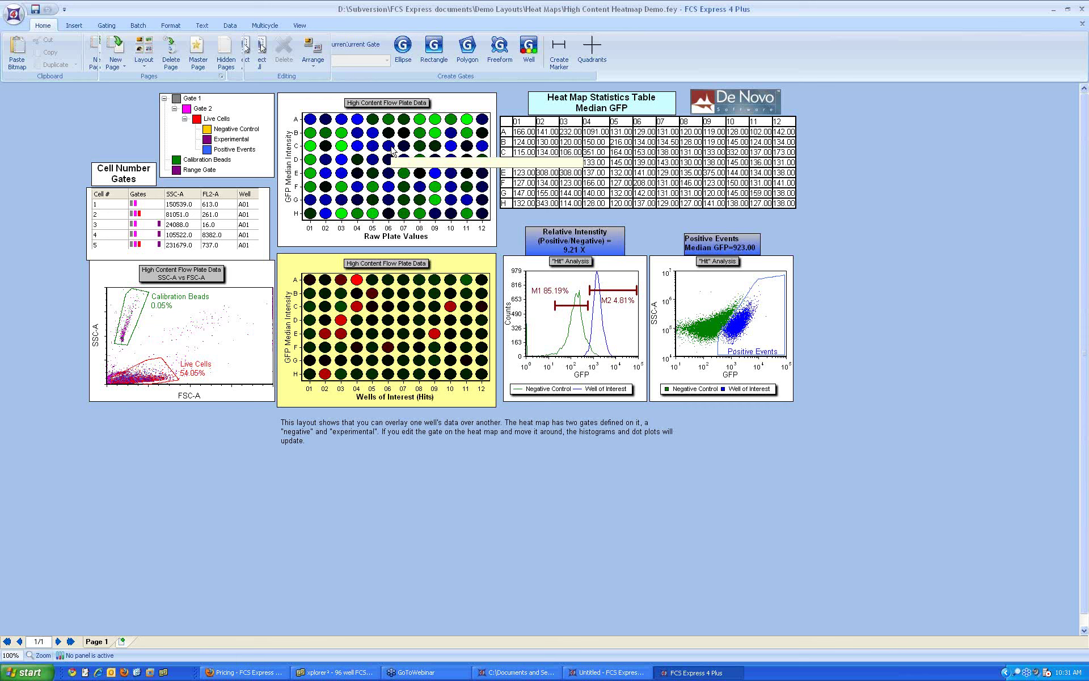
{"action": "mouse_move", "coordinate": [442, 193]}
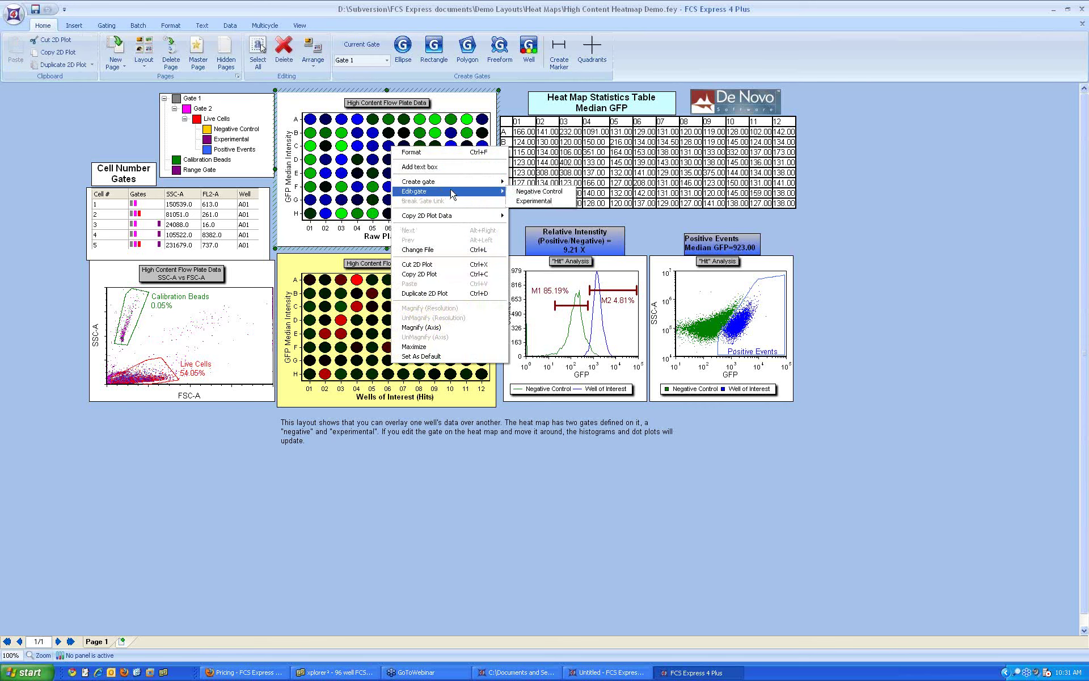
{"action": "left_click", "coordinate": [530, 202]}
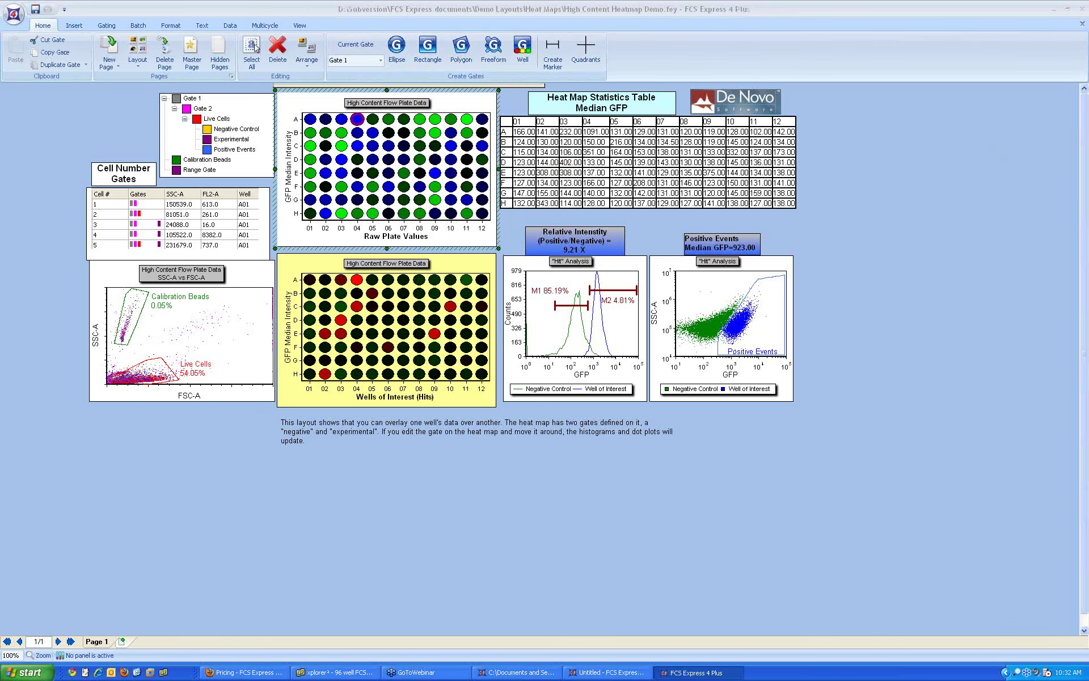
{"action": "mouse_move", "coordinate": [367, 102]}
{"action": "left_mouse_down"}
{"action": "mouse_move", "coordinate": [348, 134]}
{"action": "mouse_move", "coordinate": [371, 117]}
{"action": "mouse_move", "coordinate": [367, 104]}
{"action": "left_mouse_up"}
{"action": "left_click", "coordinate": [437, 201]}
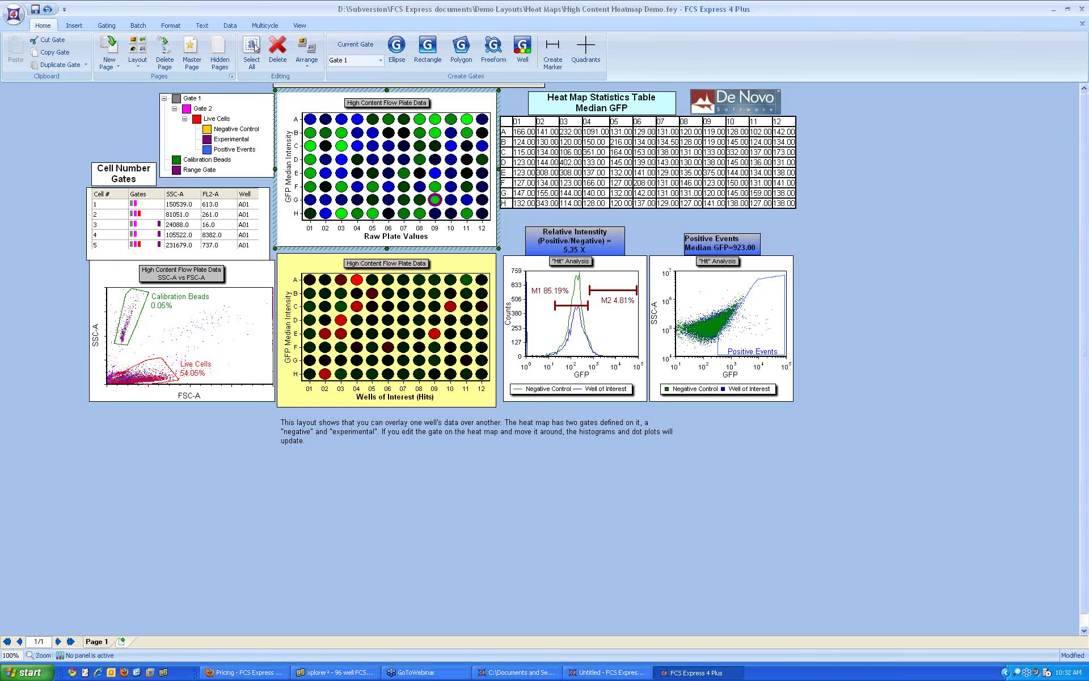
Step: Circle the histogram peaks and well G09, then bring up the application orb's Help choices
{"action": "mouse_move", "coordinate": [553, 351]}
{"action": "left_mouse_down"}
{"action": "mouse_move", "coordinate": [569, 354]}
{"action": "mouse_move", "coordinate": [612, 306]}
{"action": "mouse_move", "coordinate": [554, 288]}
{"action": "mouse_move", "coordinate": [567, 353]}
{"action": "left_mouse_up"}
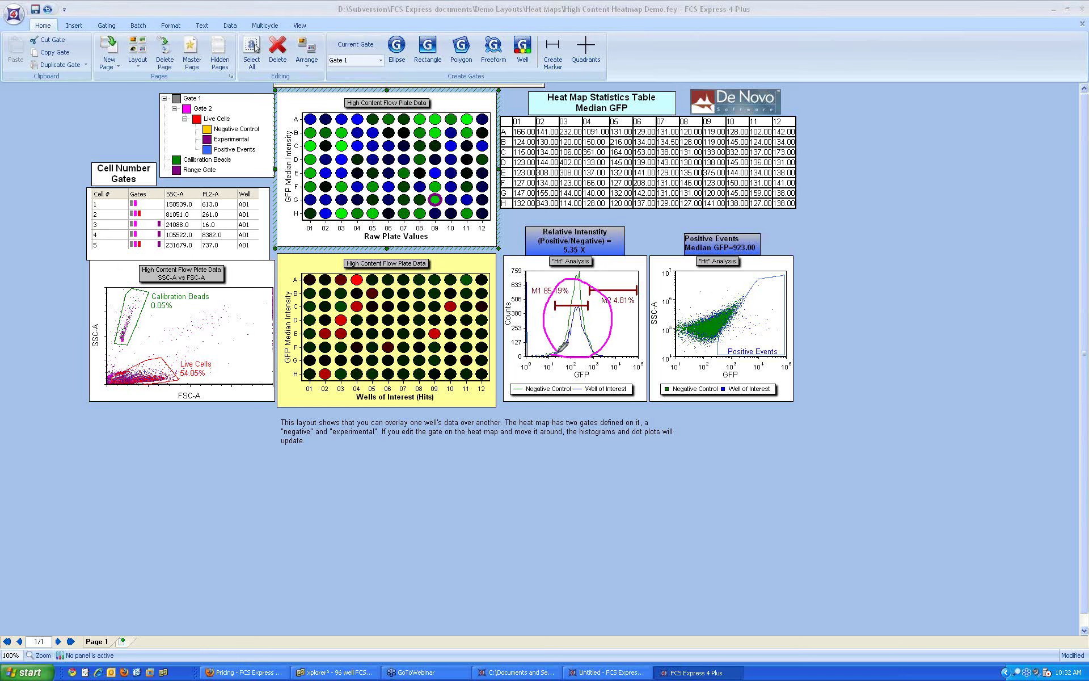
{"action": "left_click_drag", "start_coordinate": [446, 191], "coordinate": [442, 191]}
{"action": "left_click", "coordinate": [12, 12]}
{"action": "mouse_move", "coordinate": [48, 317]}
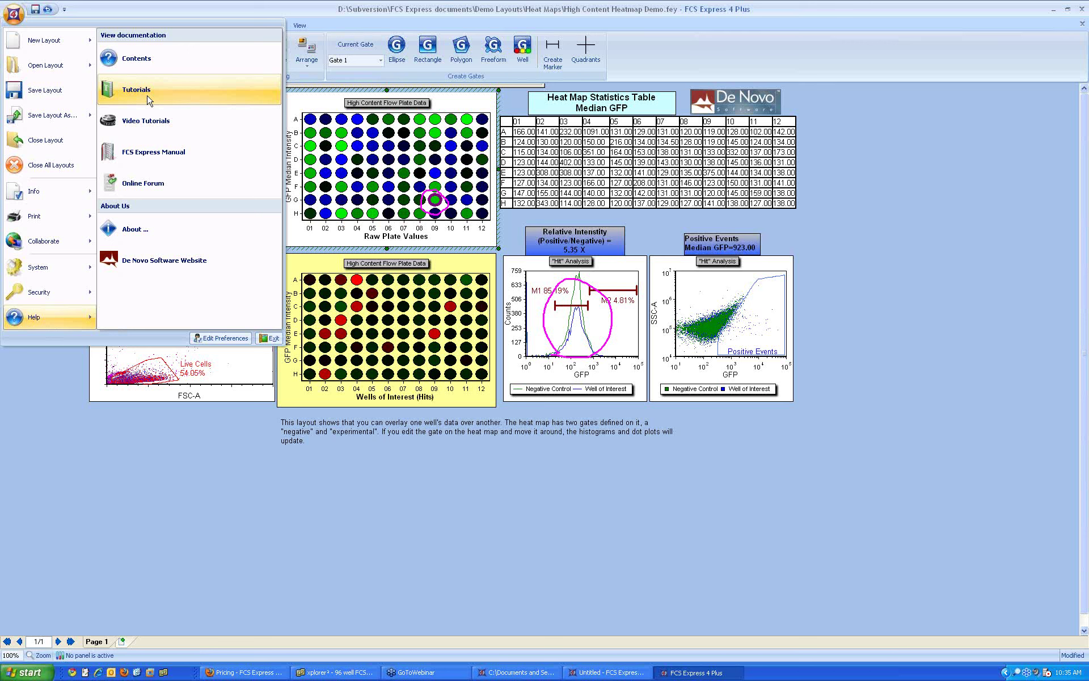
Step: Choose Tutorials from the help choices, then dismiss the application menu
{"action": "left_click", "coordinate": [147, 97]}
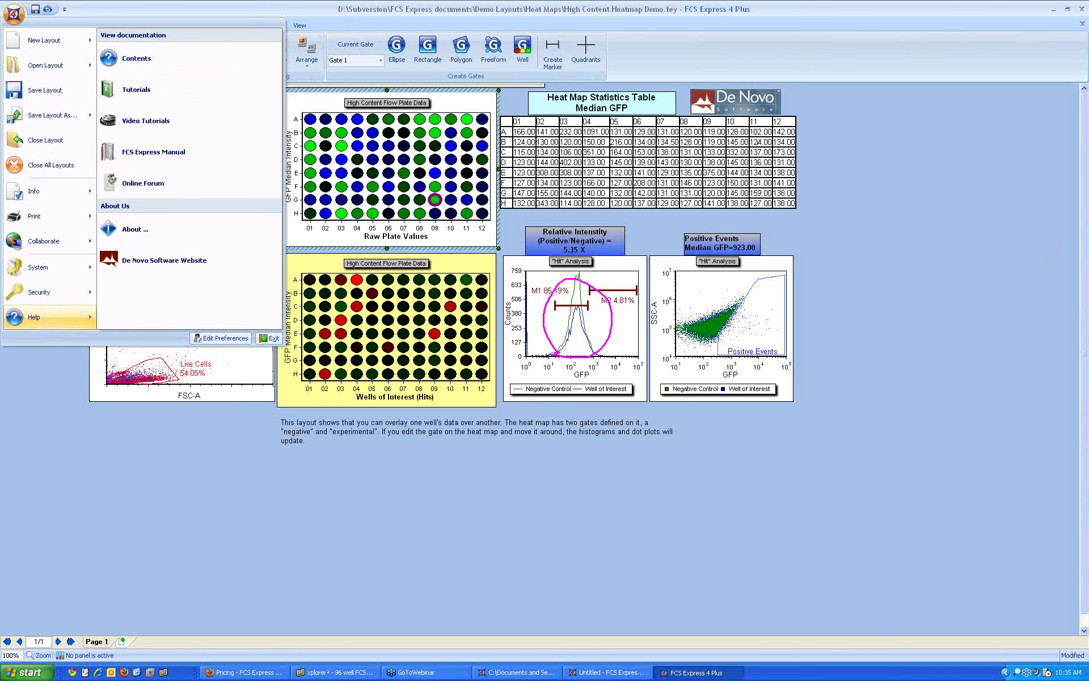
{"action": "key", "text": "Escape"}
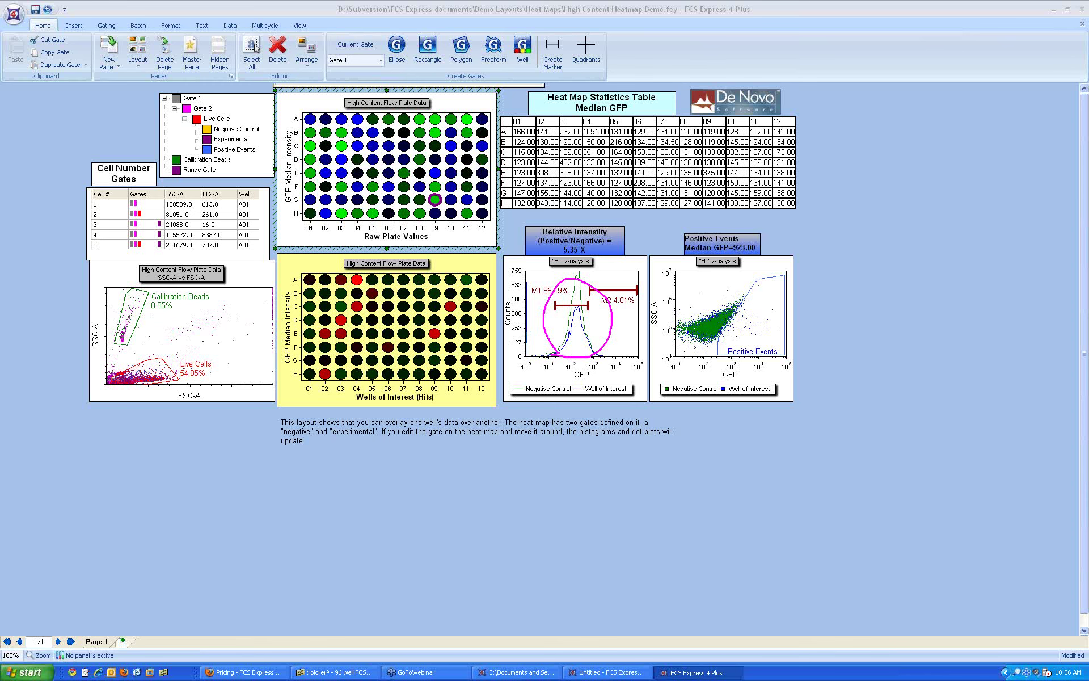
Step: Start a new blank layout and add a text box containing the support e-mail address
{"action": "left_click", "coordinate": [13, 14]}
{"action": "key", "text": "Escape"}
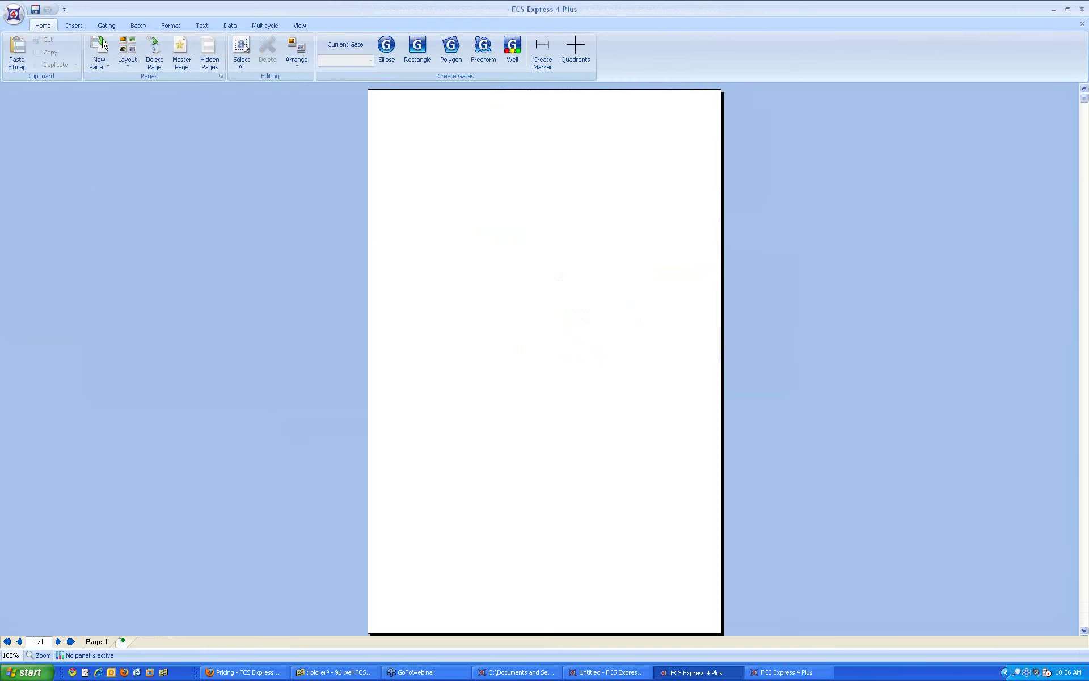
{"action": "left_click", "coordinate": [73, 26]}
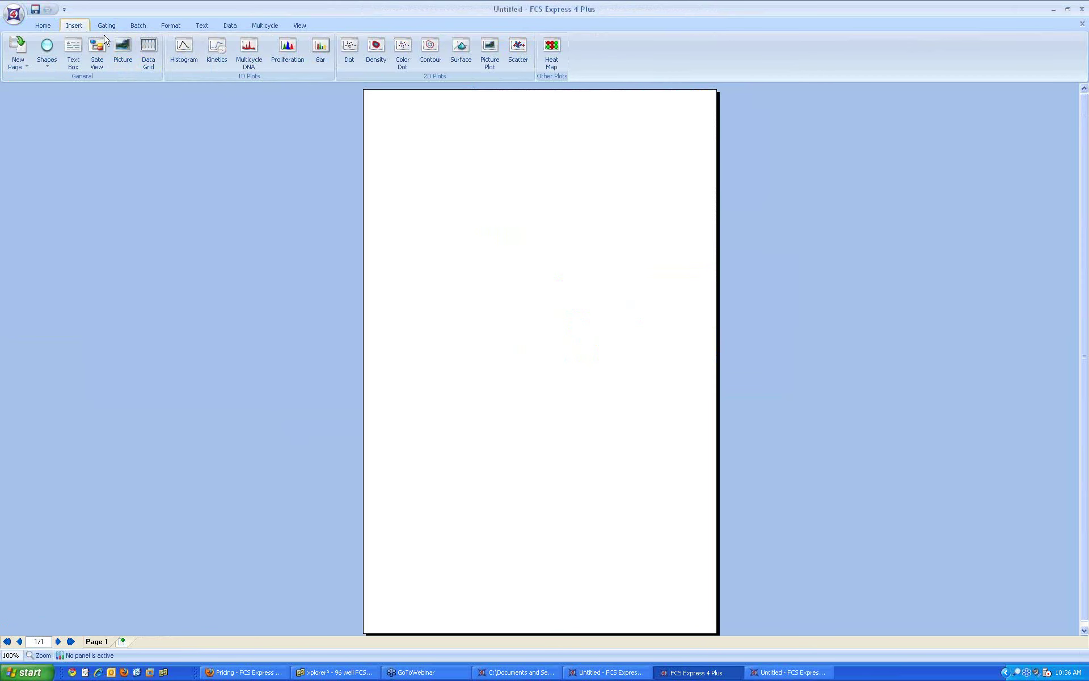
{"action": "left_click", "coordinate": [73, 52]}
{"action": "left_click_drag", "start_coordinate": [401, 154], "coordinate": [722, 326]}
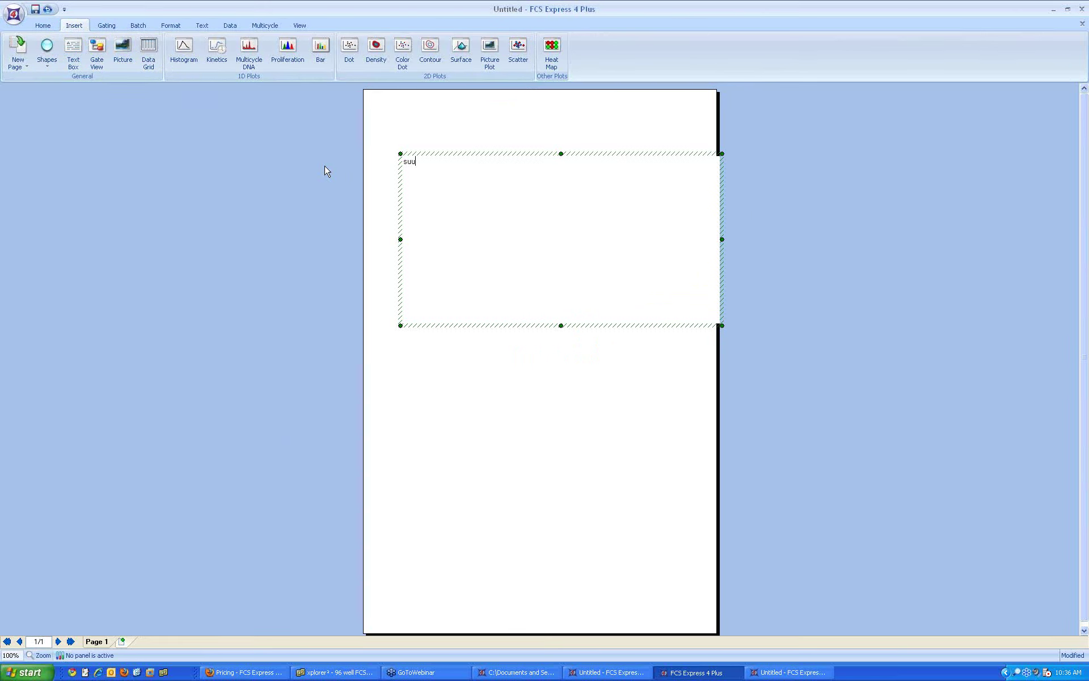
Step: Enlarge all the e-mail text, trying 18 pt then settling on 22 pt, and deselect the box
{"action": "key", "text": "ctrl+a"}
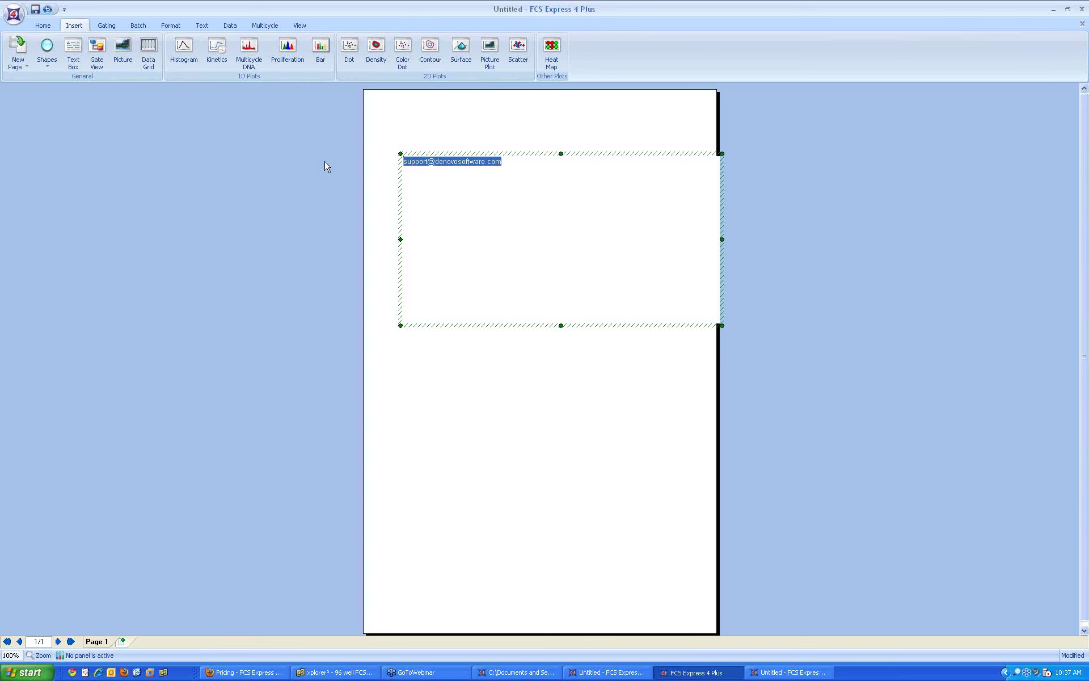
{"action": "left_click", "coordinate": [202, 25]}
{"action": "left_click", "coordinate": [169, 44]}
{"action": "left_click", "coordinate": [157, 107]}
{"action": "left_click", "coordinate": [169, 44]}
{"action": "left_click", "coordinate": [167, 106]}
{"action": "left_click", "coordinate": [168, 106]}
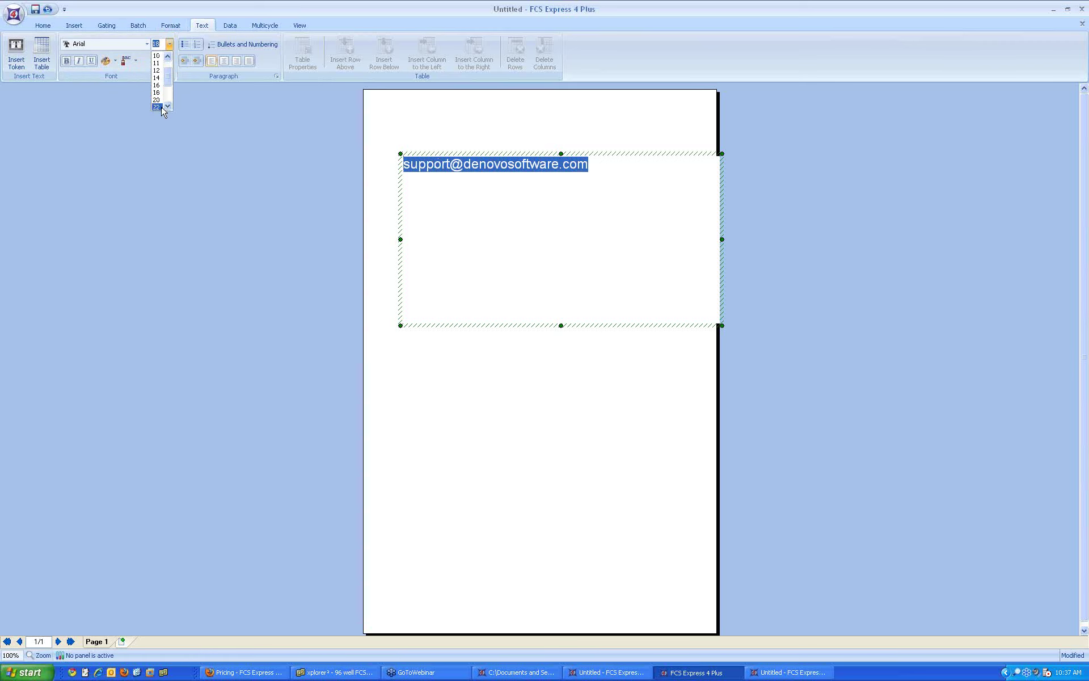
{"action": "left_click", "coordinate": [161, 107]}
{"action": "left_click", "coordinate": [260, 194]}
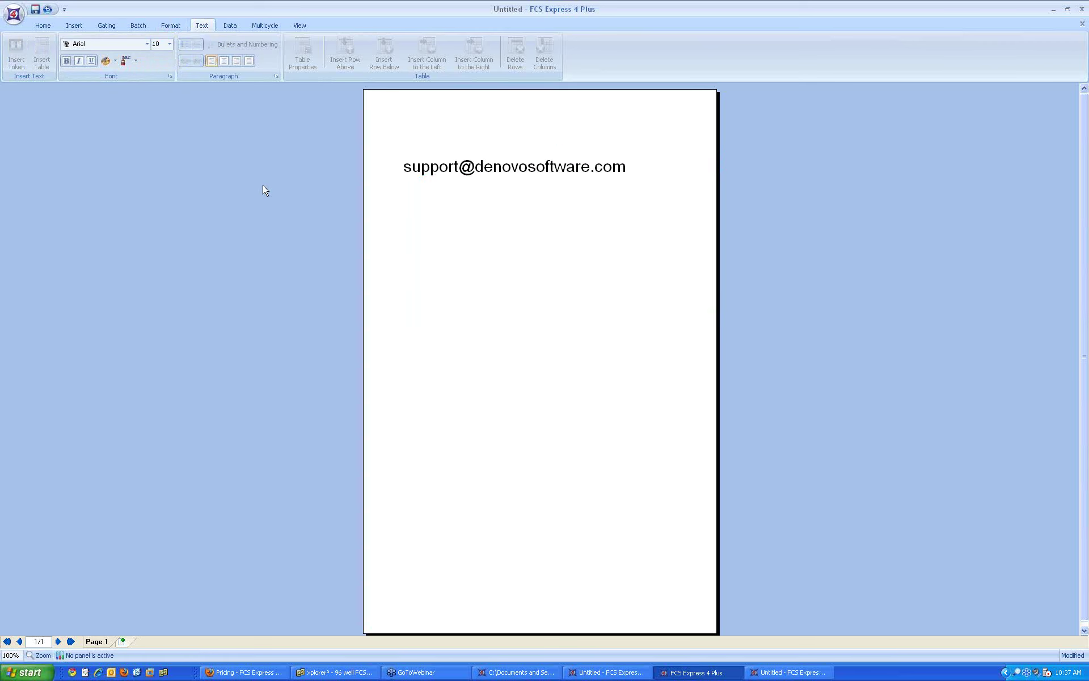